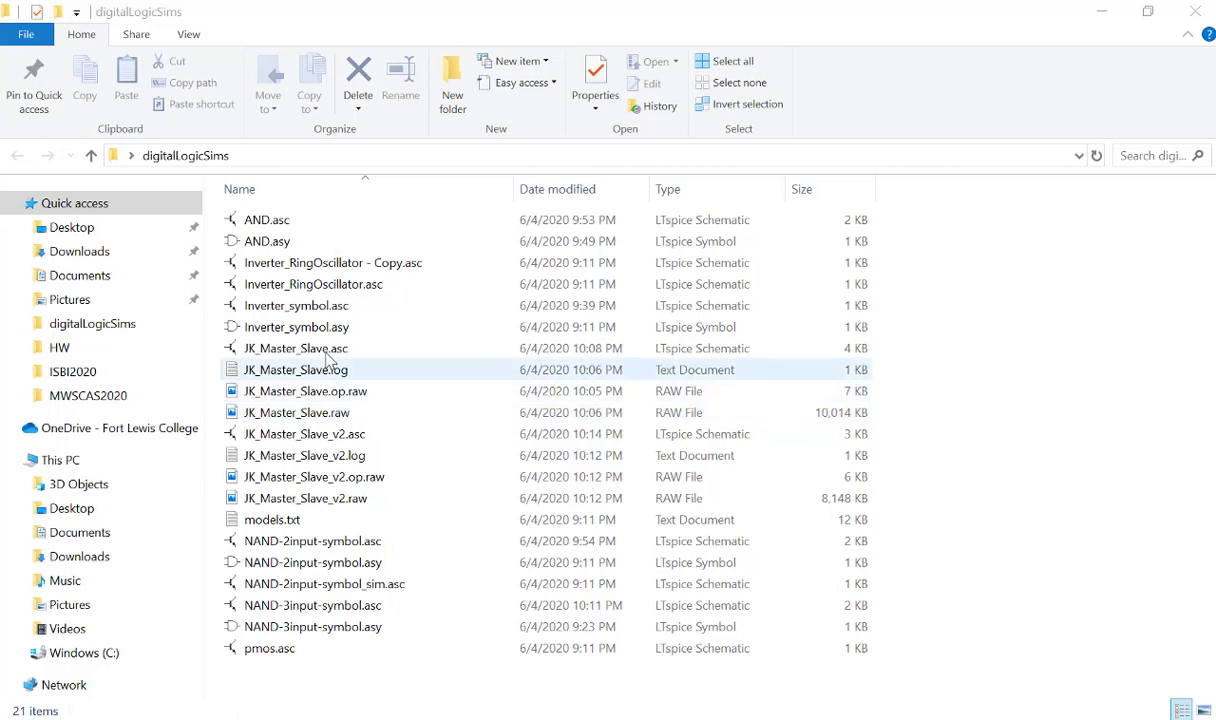
- Open the JK_Master_Slave.asc schematic from the digitalLogicSims folder and view its gates up close
{"action": "double_click", "coordinate": [336, 349]}
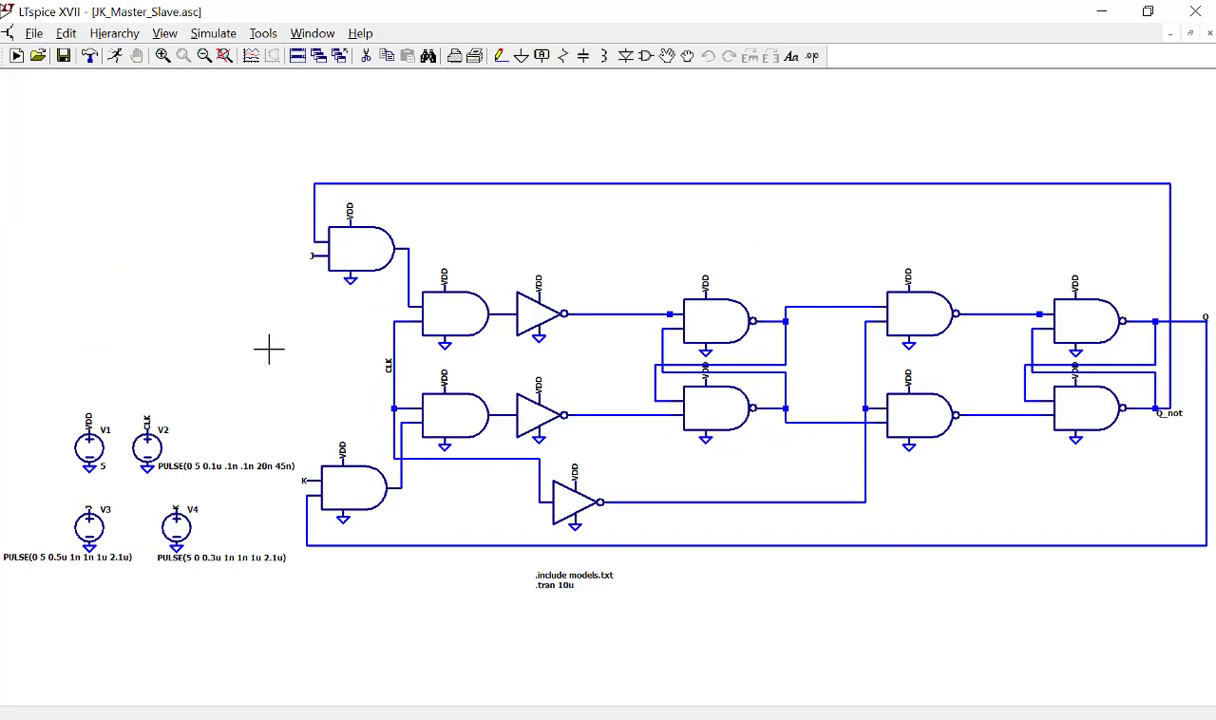
{"action": "scroll", "coordinate": [465, 288], "scroll_direction": "up", "scroll_amount": 1}
{"action": "scroll", "coordinate": [478, 305], "scroll_direction": "up", "scroll_amount": 1}
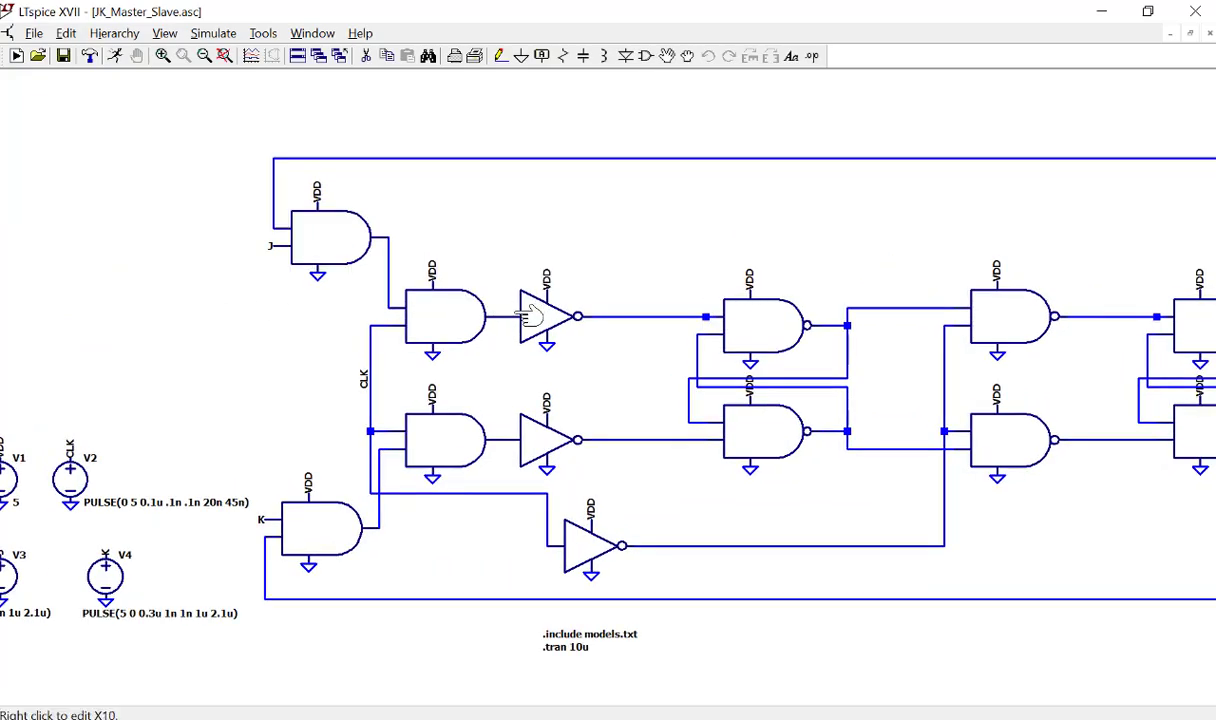
{"action": "scroll", "coordinate": [476, 295], "scroll_direction": "up", "scroll_amount": 1}
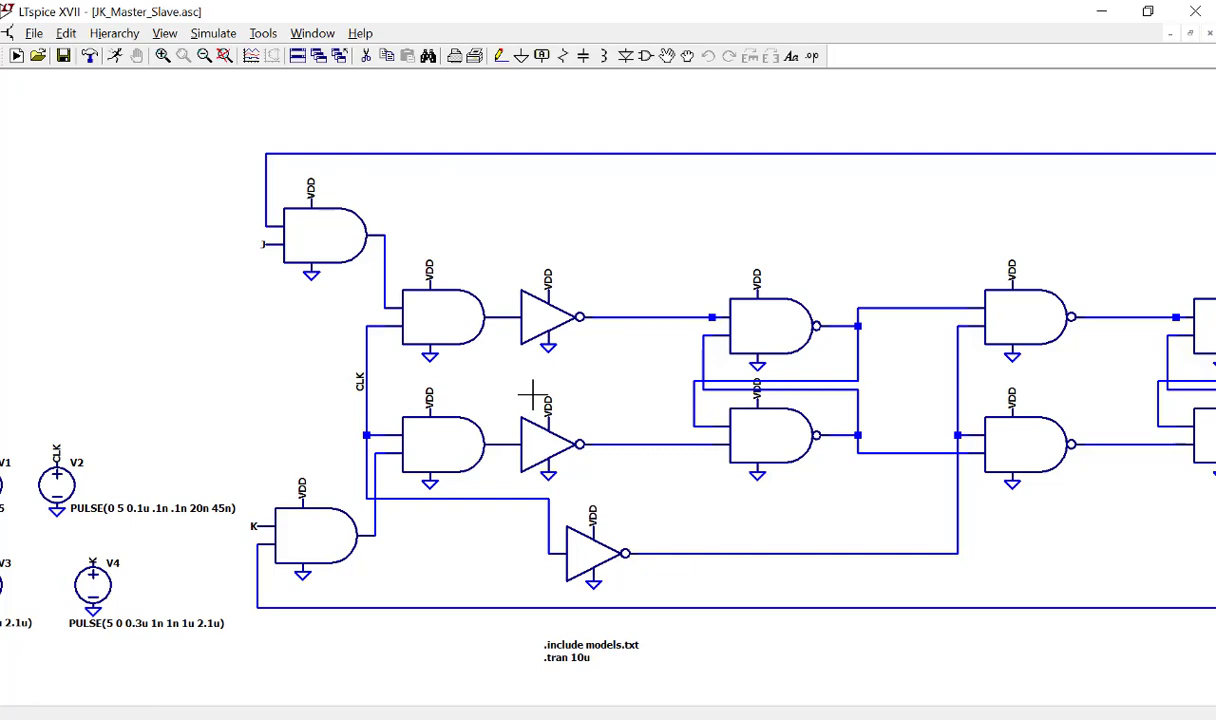
- Switch to Paint with a blank canvas in a maximized window
{"action": "key", "text": "super"}
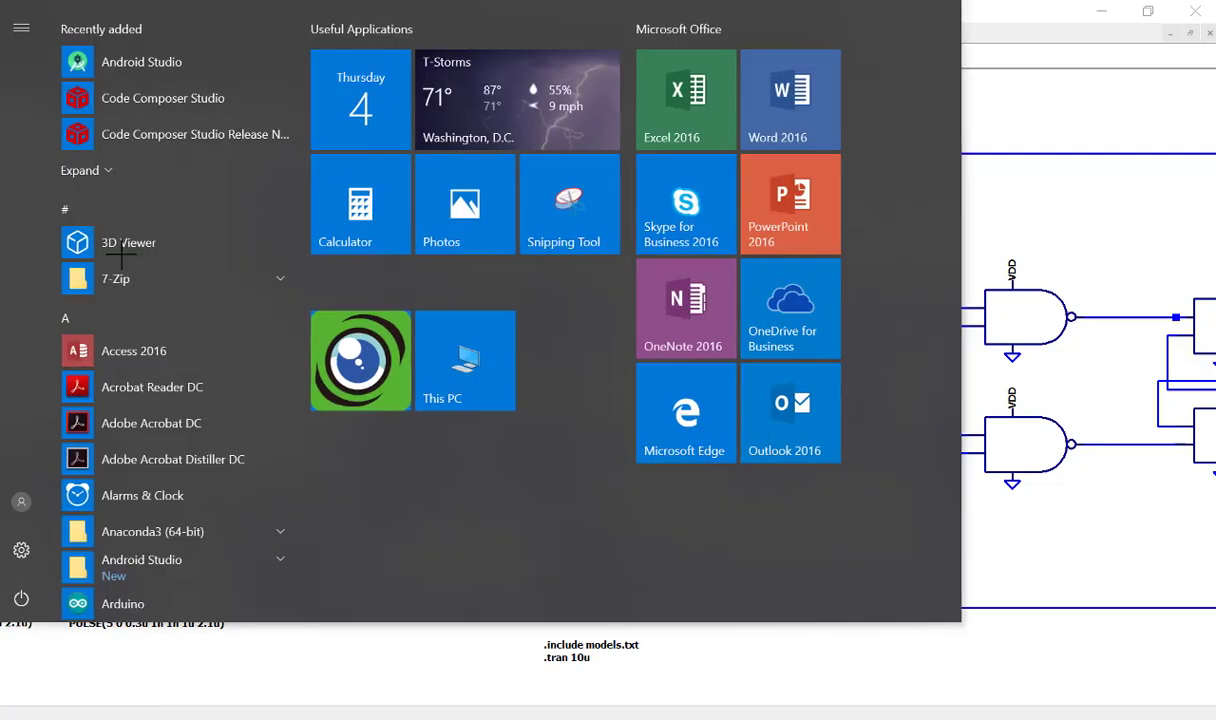
{"action": "type", "text": "paint"}
{"action": "key", "text": "Escape"}
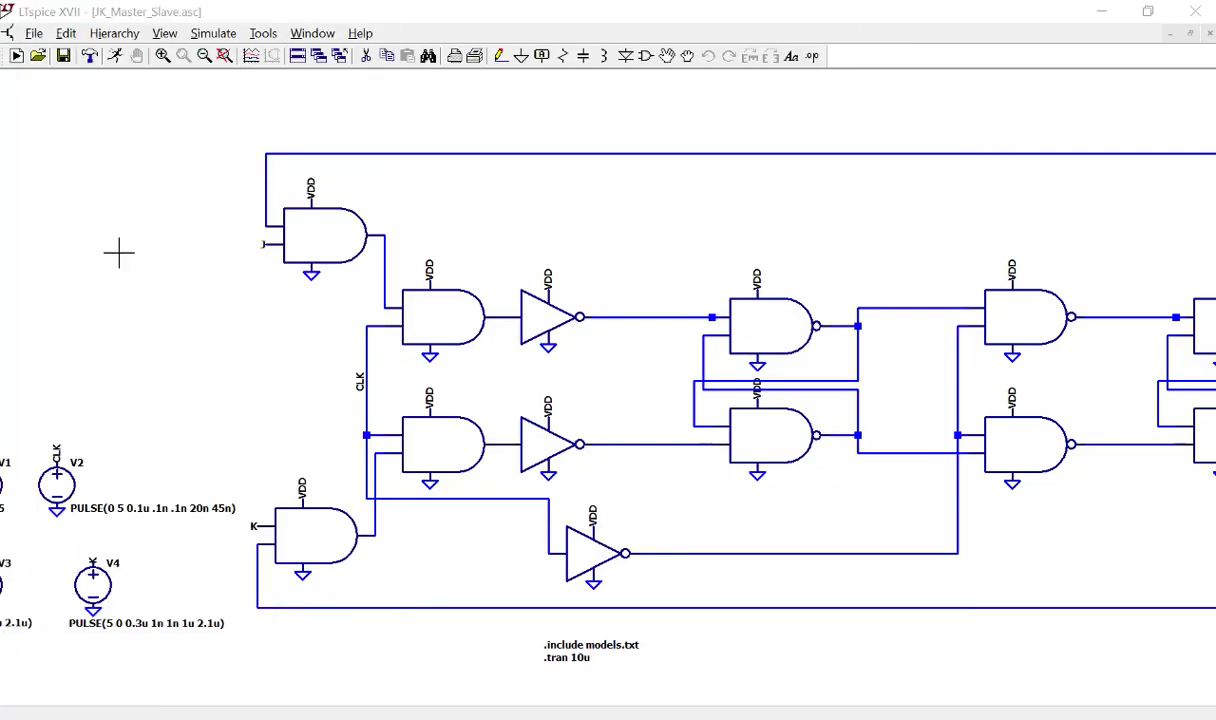
{"action": "double_click", "coordinate": [578, 149]}
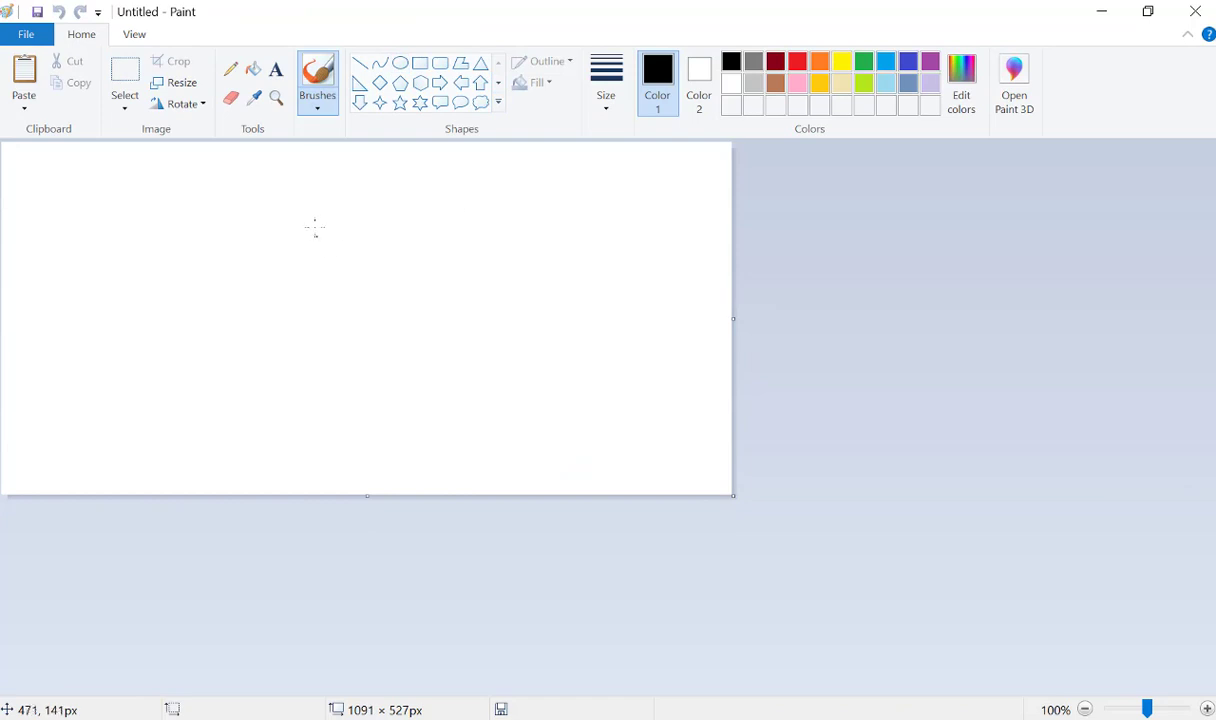
- Draw a two-input NAND gate freehand with its output feeding a second NAND gate that has an output line
{"action": "left_click_drag", "start_coordinate": [315, 228], "coordinate": [307, 283]}
{"action": "mouse_move", "coordinate": [316, 229]}
{"action": "left_mouse_down"}
{"action": "mouse_move", "coordinate": [366, 262]}
{"action": "mouse_move", "coordinate": [305, 278]}
{"action": "left_mouse_up"}
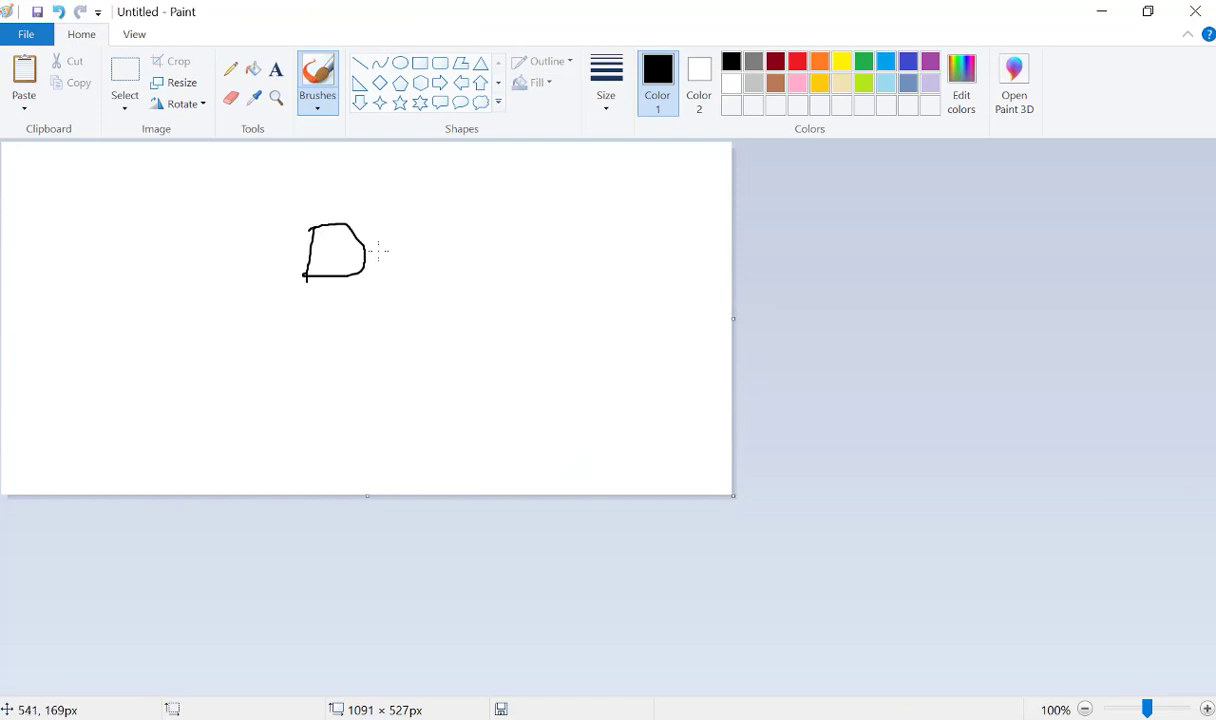
{"action": "left_click_drag", "start_coordinate": [376, 250], "coordinate": [379, 255]}
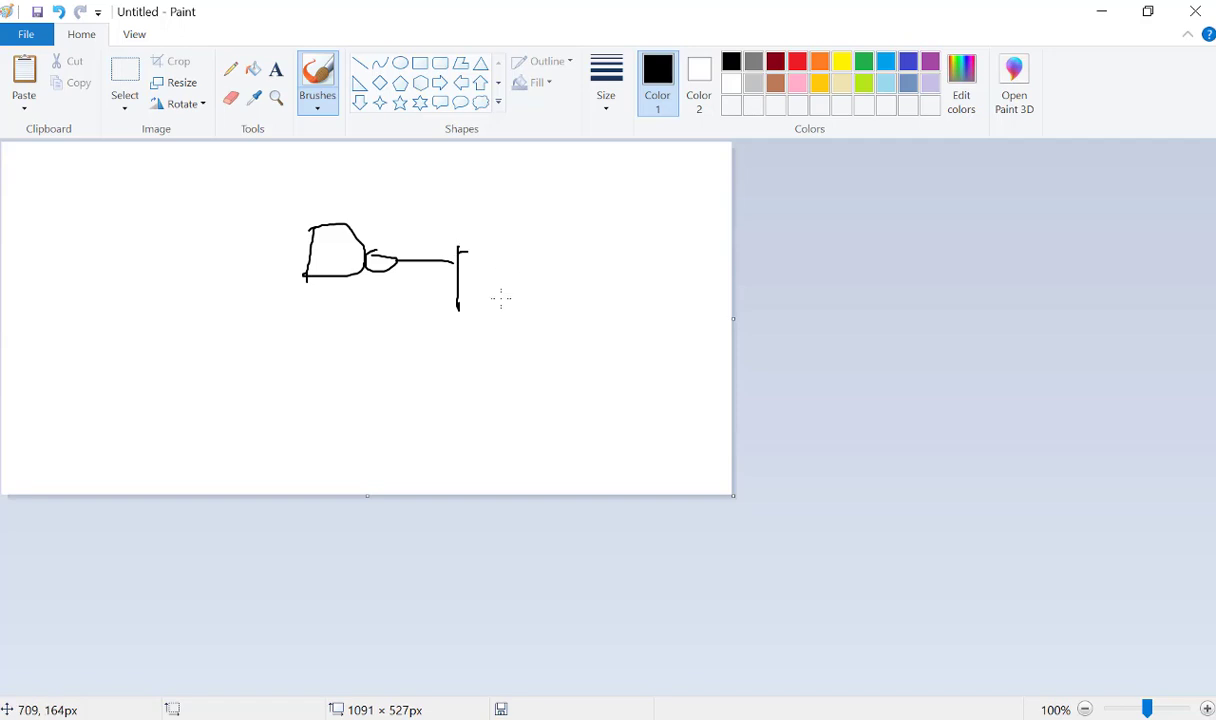
{"action": "left_click_drag", "start_coordinate": [459, 249], "coordinate": [459, 311]}
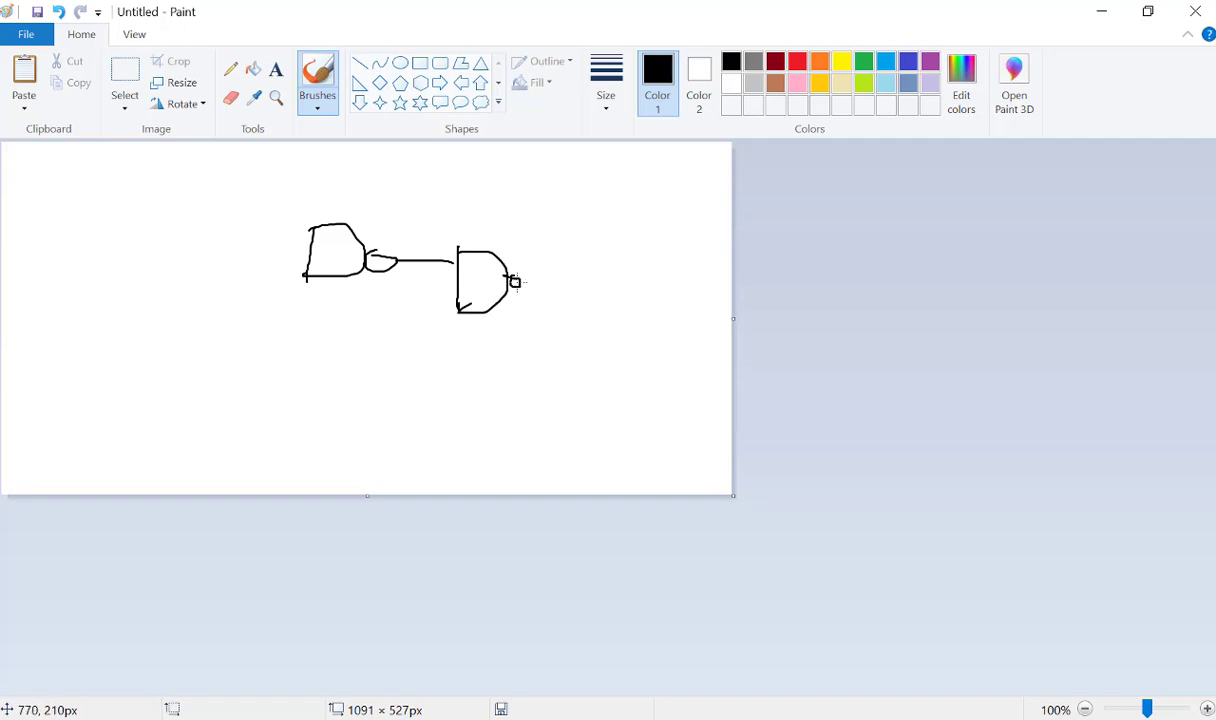
{"action": "left_click_drag", "start_coordinate": [517, 283], "coordinate": [579, 285]}
- Draw the three input lines of the two-gate circuit and label them A, B and C
{"action": "left_click_drag", "start_coordinate": [457, 309], "coordinate": [264, 310]}
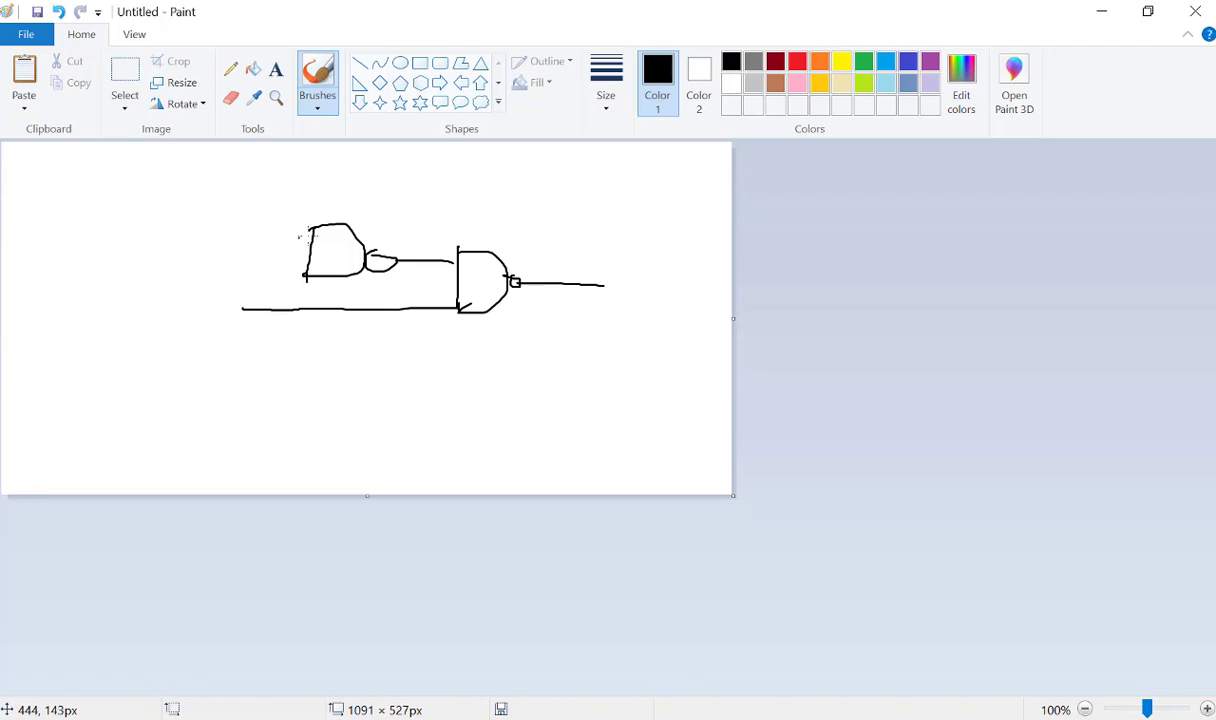
{"action": "left_click_drag", "start_coordinate": [310, 236], "coordinate": [243, 229]}
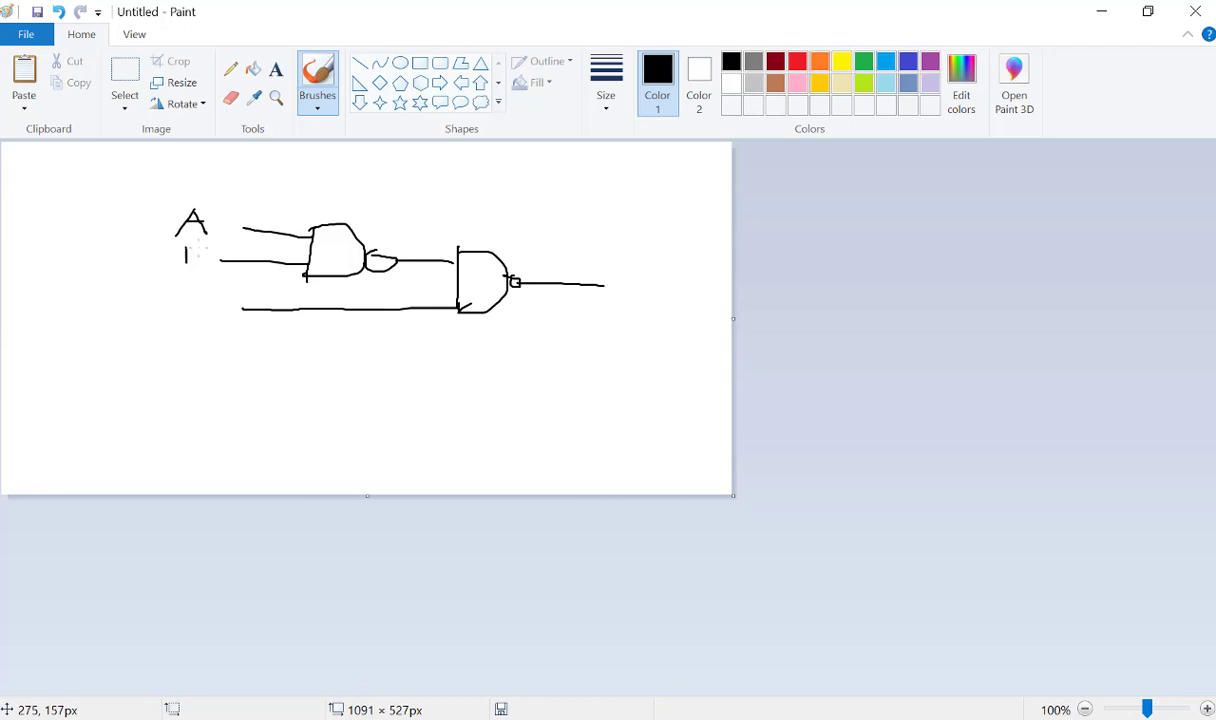
{"action": "left_click_drag", "start_coordinate": [209, 298], "coordinate": [227, 326]}
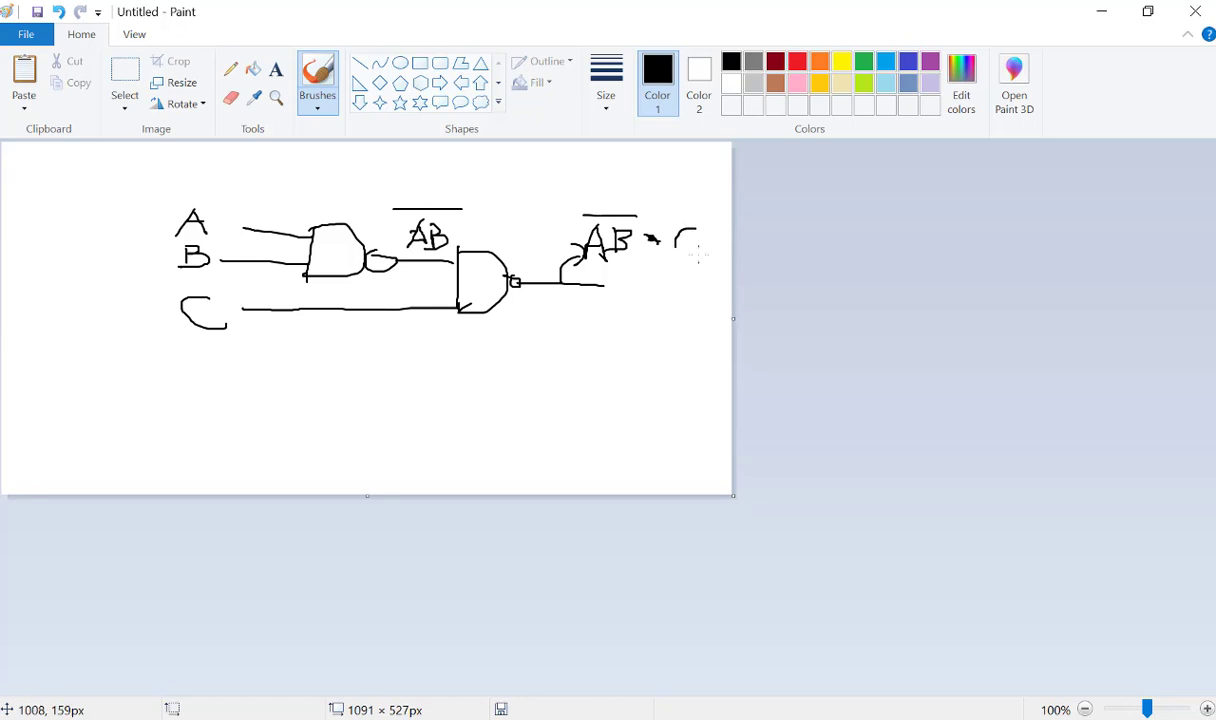
- Write the gate outputs as AB with an overbar and (AB overbar)·C under a longer overbar, and circle the final expression
{"action": "left_click_drag", "start_coordinate": [565, 192], "coordinate": [693, 192]}
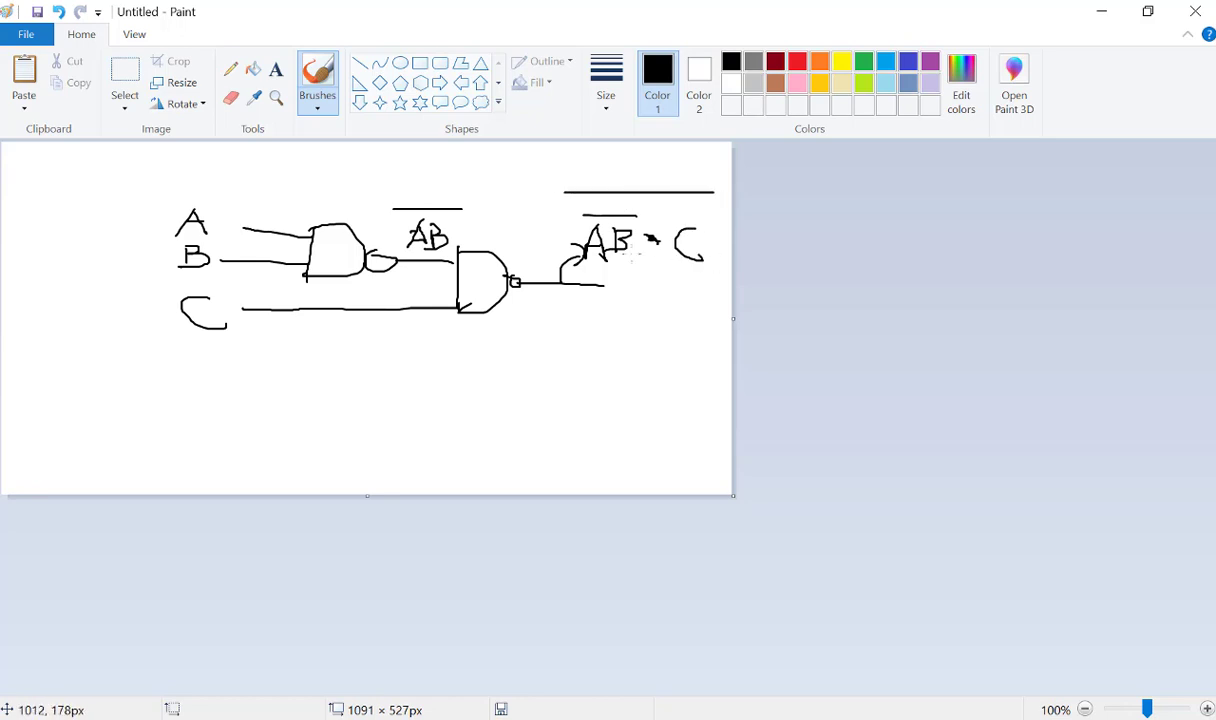
{"action": "left_click_drag", "start_coordinate": [560, 166], "coordinate": [636, 166]}
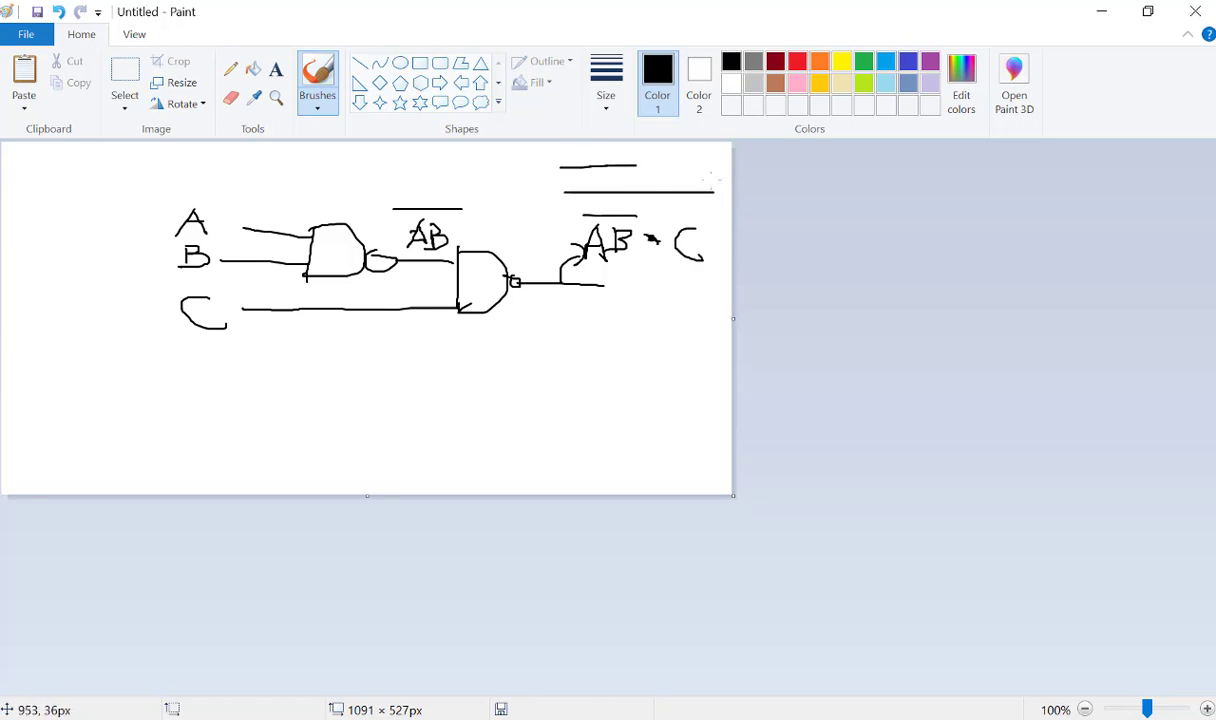
{"action": "mouse_move", "coordinate": [679, 316]}
{"action": "left_mouse_down"}
{"action": "mouse_move", "coordinate": [564, 222]}
{"action": "mouse_move", "coordinate": [557, 186]}
{"action": "left_mouse_up"}
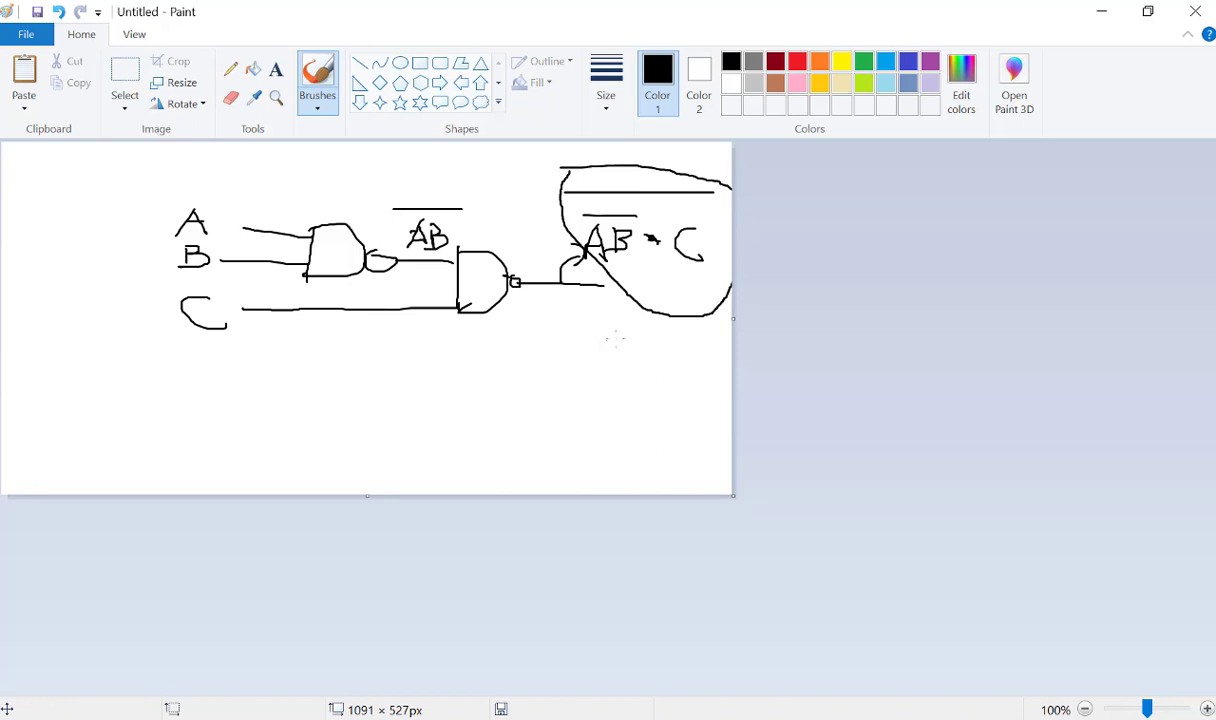
- Draw a crossed-out implication arrow from the circled expression and write ABC with an overbar beneath it
{"action": "mouse_move", "coordinate": [680, 317]}
{"action": "left_mouse_down"}
{"action": "mouse_move", "coordinate": [640, 376]}
{"action": "mouse_move", "coordinate": [592, 371]}
{"action": "left_mouse_up"}
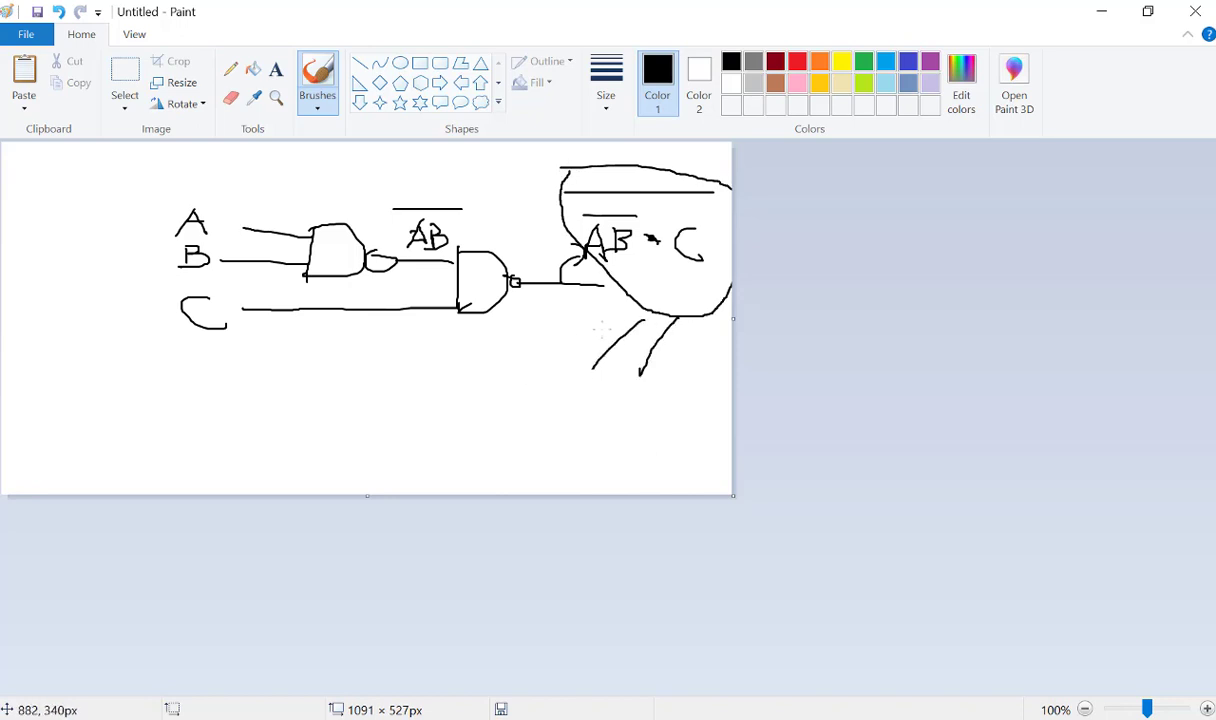
{"action": "left_click_drag", "start_coordinate": [606, 328], "coordinate": [662, 366]}
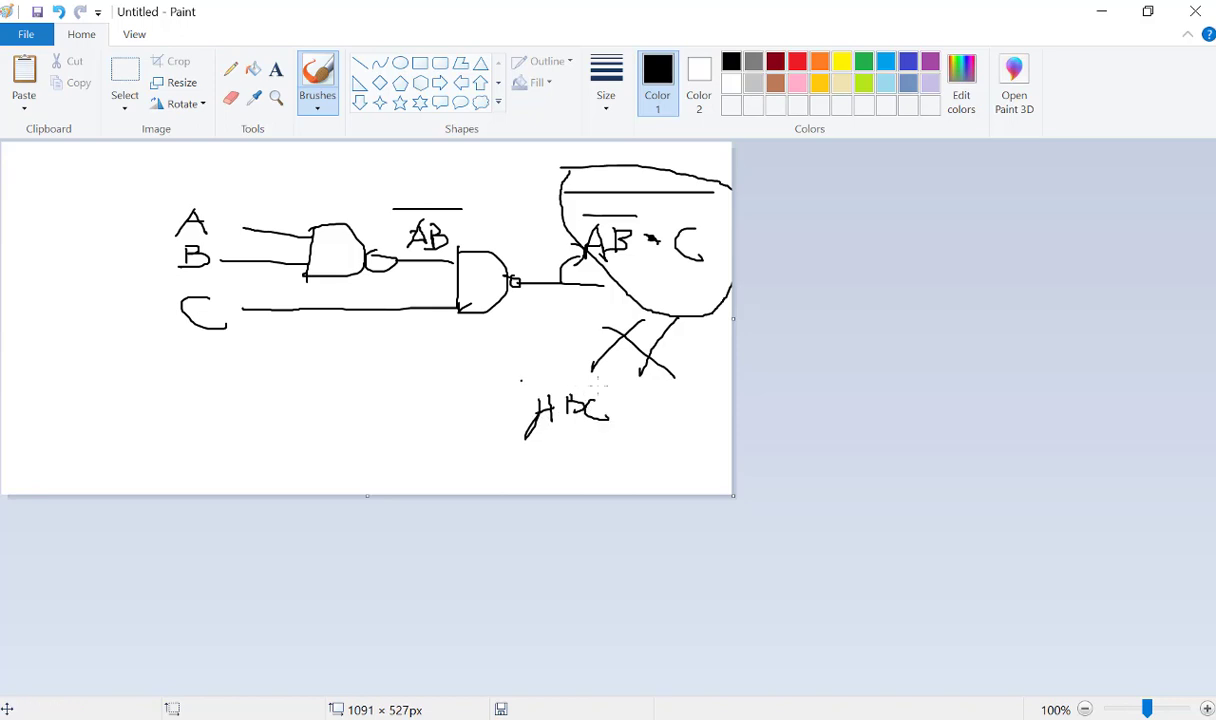
{"action": "left_click_drag", "start_coordinate": [521, 382], "coordinate": [606, 384]}
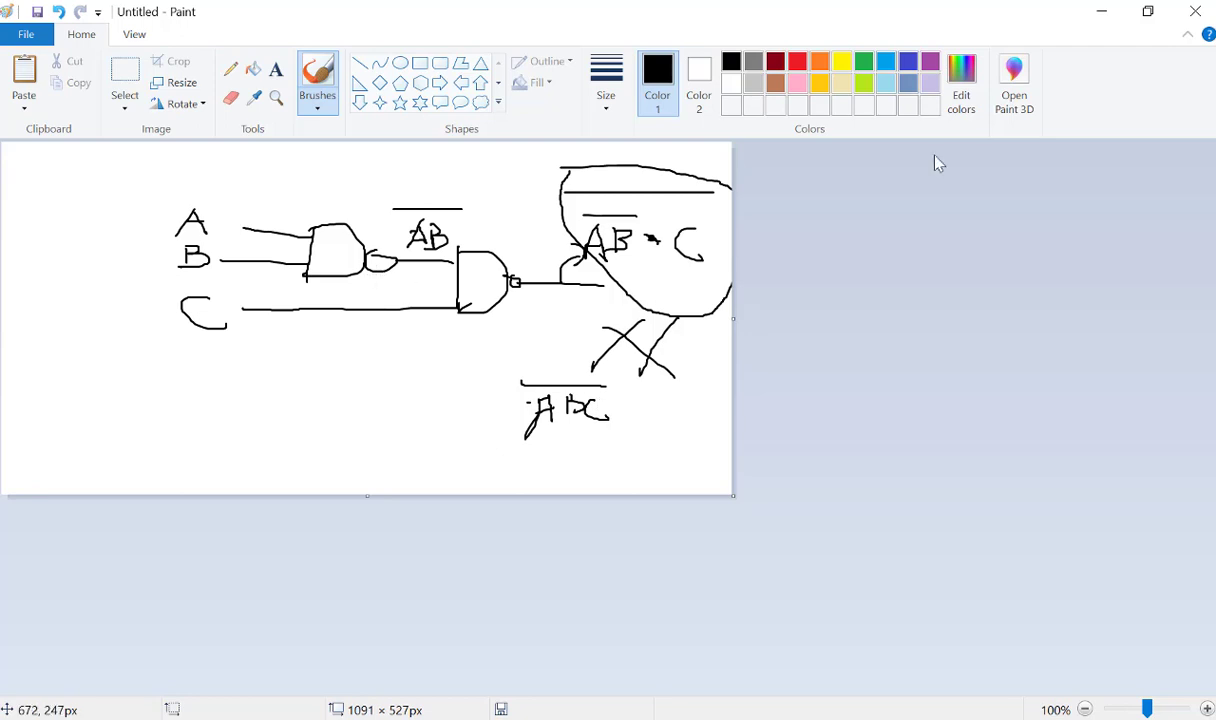
- Minimize the sketch, open NAND-3input-symbol.asc to examine its transistor-level circuit, and close that schematic
{"action": "left_click", "coordinate": [1099, 15]}
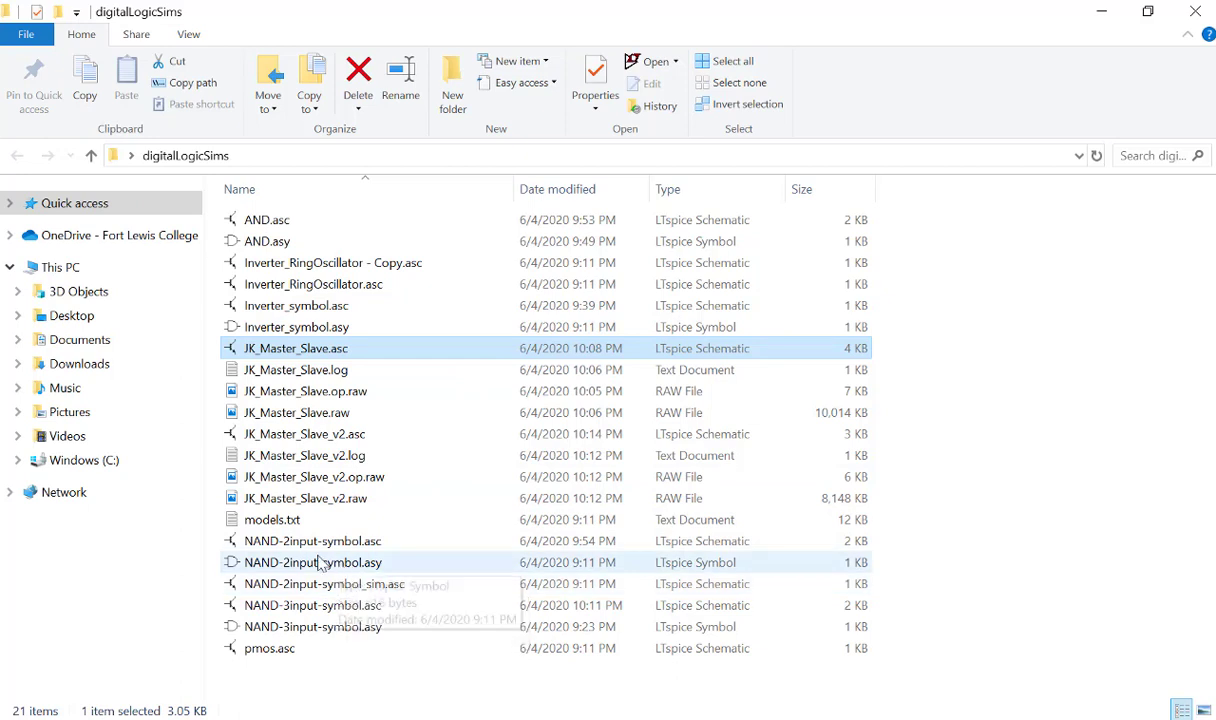
{"action": "double_click", "coordinate": [300, 606]}
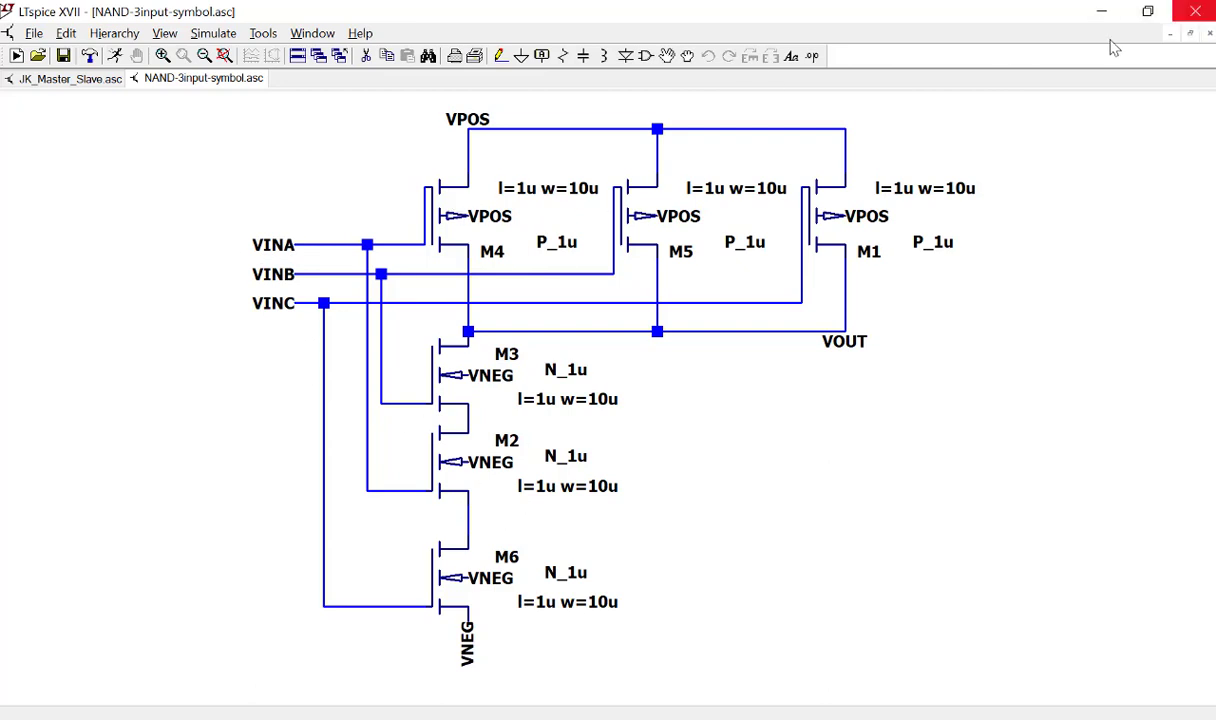
{"action": "right_click", "coordinate": [214, 84]}
{"action": "left_click", "coordinate": [260, 119]}
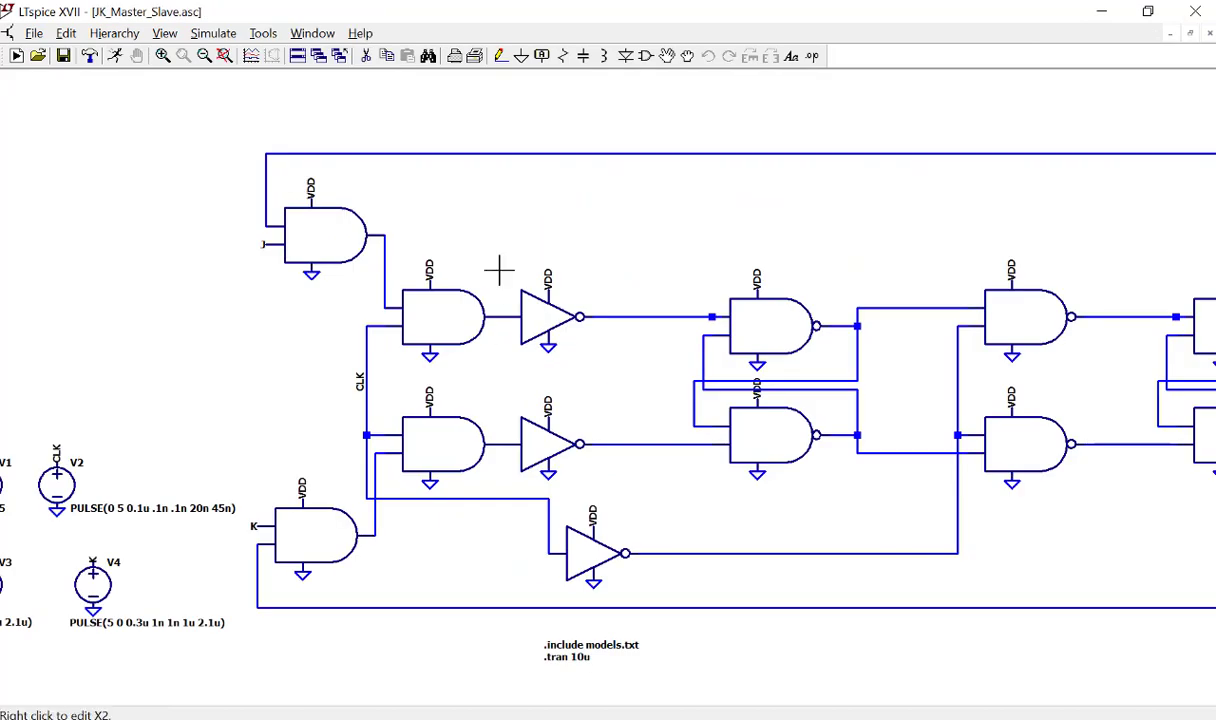
- Examine the JK master-slave schematic's supply, clock, J and K voltage sources and their pulse settings
{"action": "scroll", "coordinate": [498, 268], "scroll_direction": "down", "scroll_amount": 3}
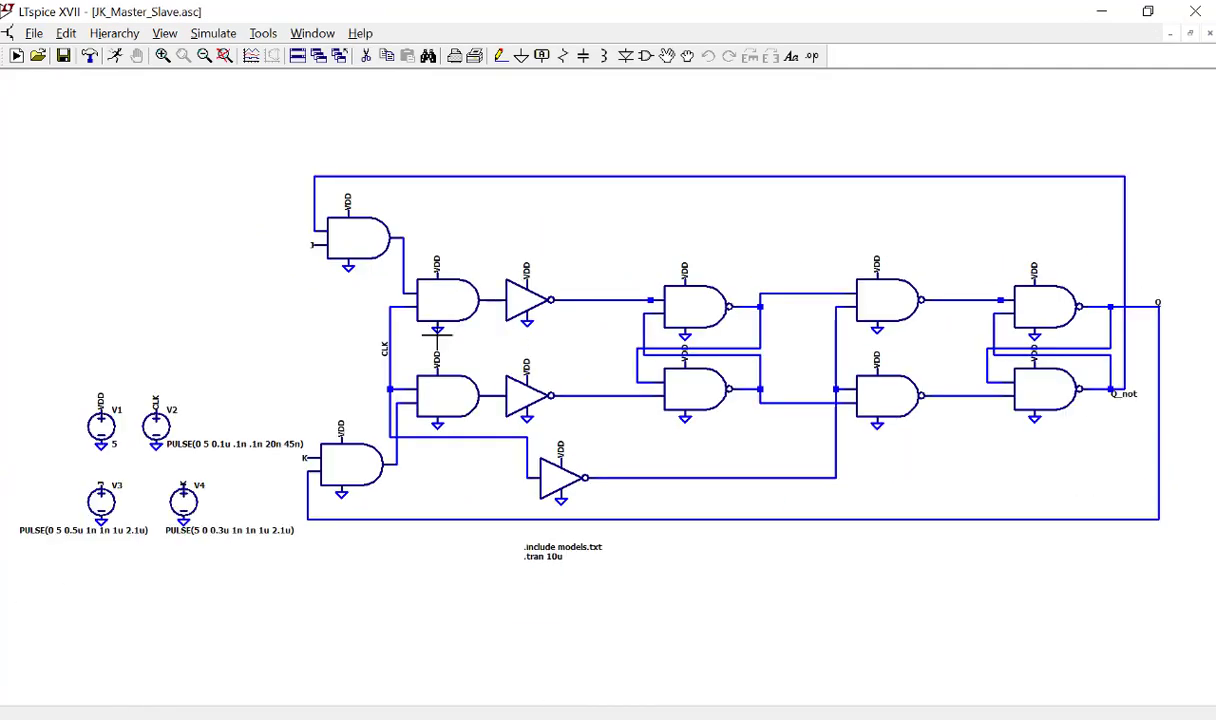
{"action": "scroll", "coordinate": [31, 496], "scroll_direction": "up", "scroll_amount": 1}
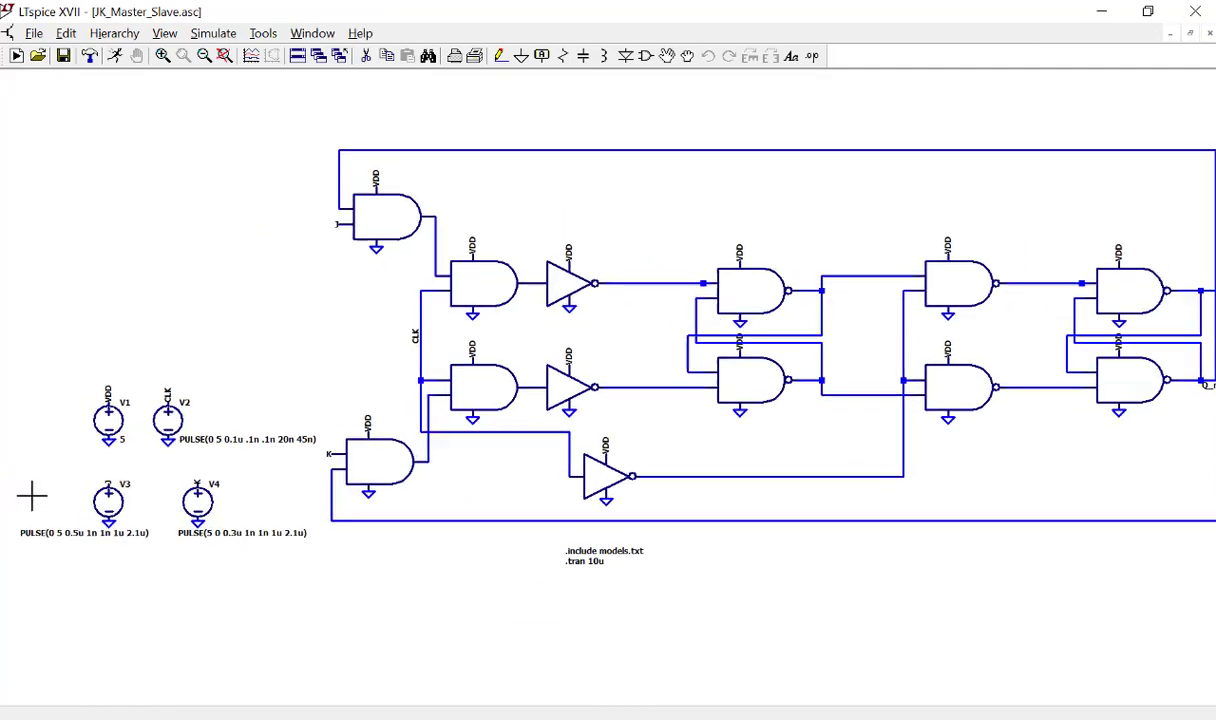
{"action": "scroll", "coordinate": [31, 496], "scroll_direction": "up", "scroll_amount": 1}
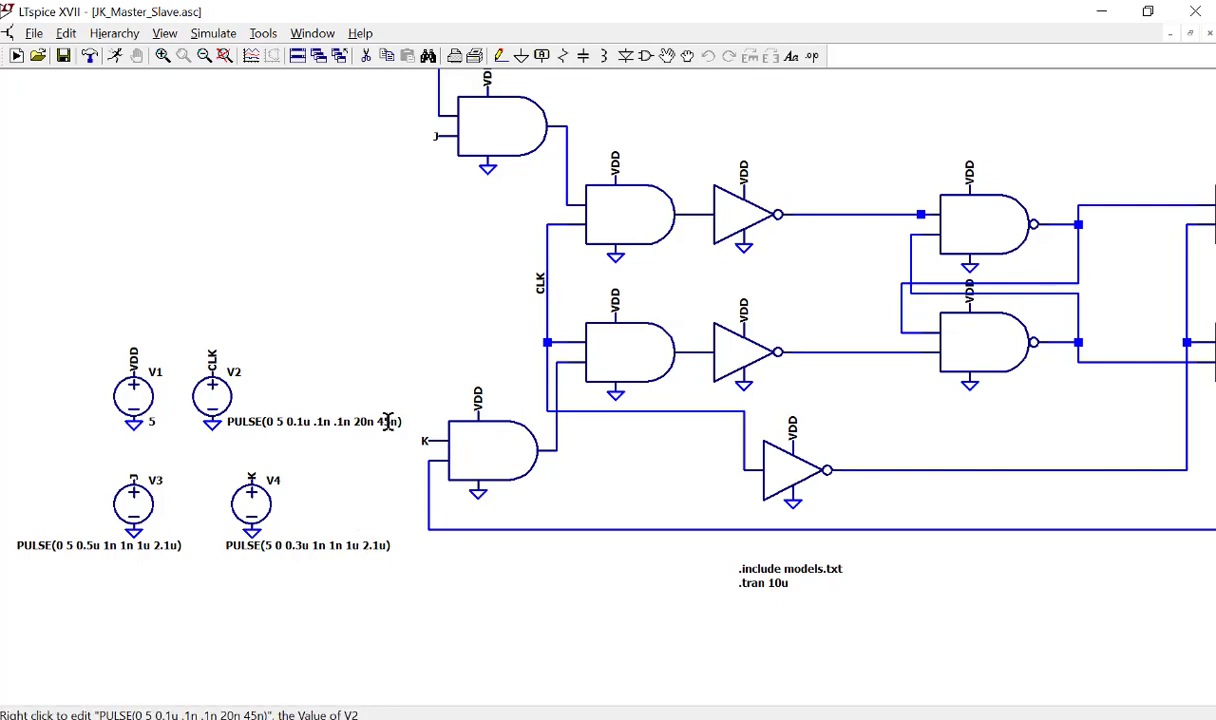
{"action": "scroll", "coordinate": [152, 481], "scroll_direction": "up", "scroll_amount": 1}
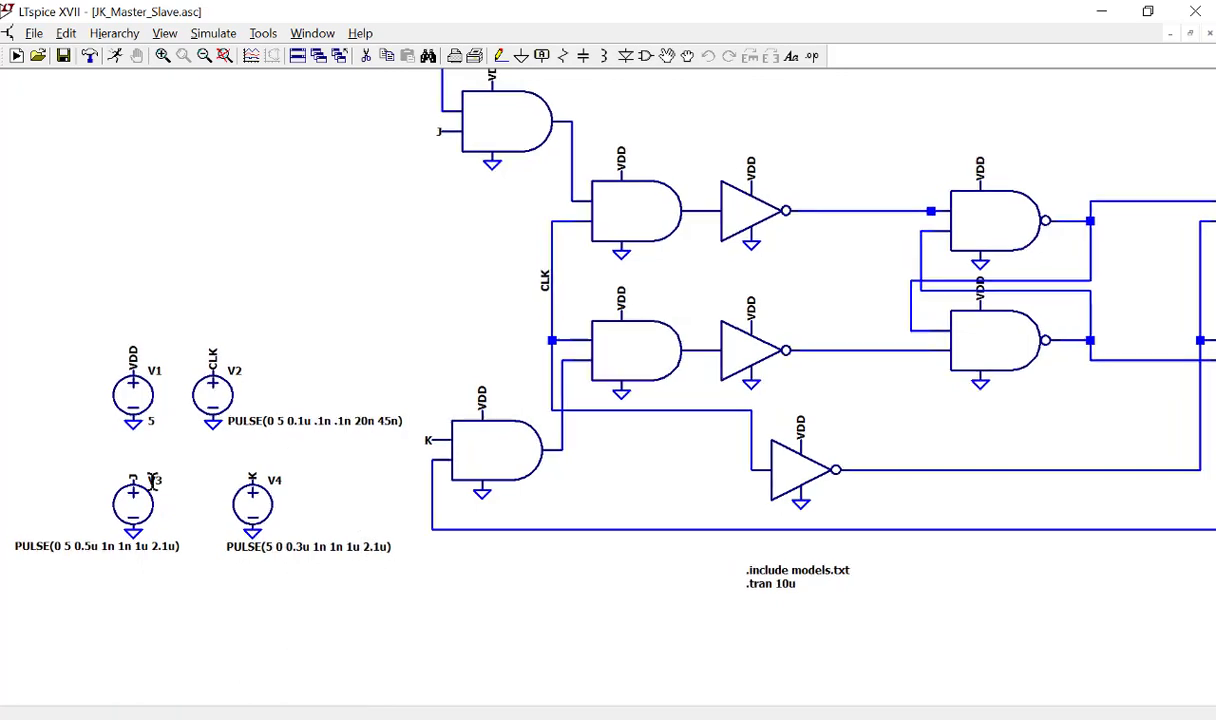
{"action": "scroll", "coordinate": [152, 478], "scroll_direction": "down", "scroll_amount": 1}
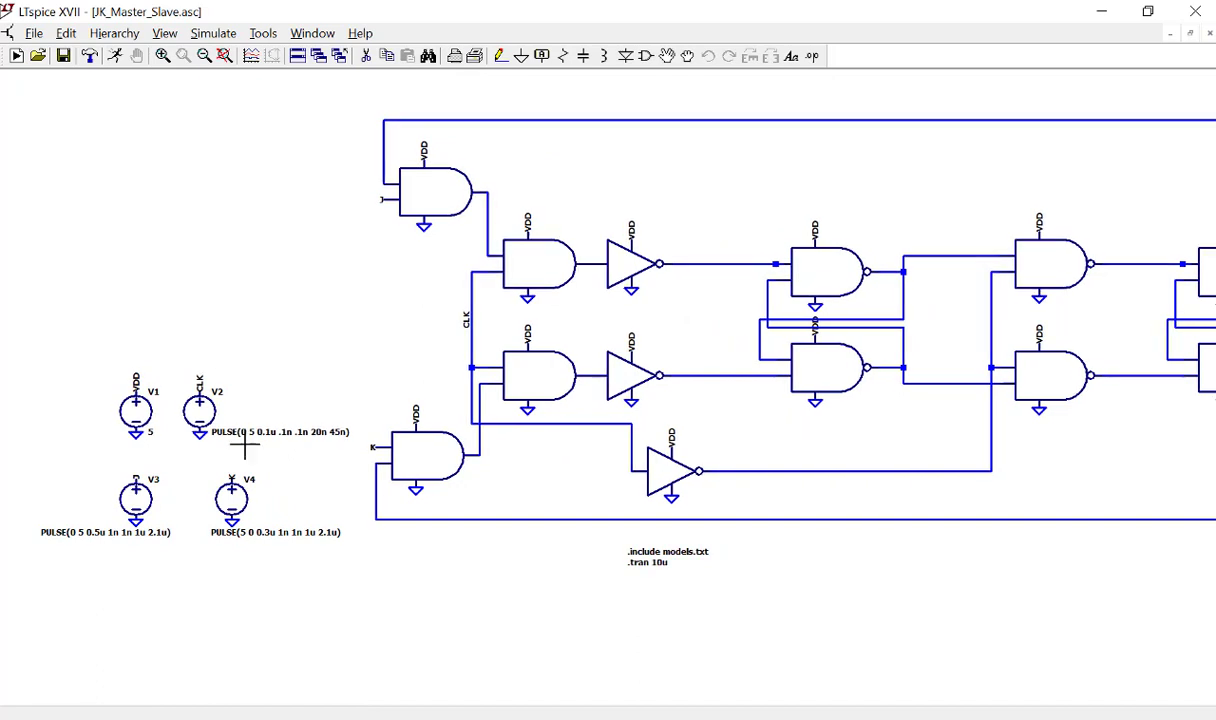
{"action": "scroll", "coordinate": [211, 510], "scroll_direction": "up", "scroll_amount": 2}
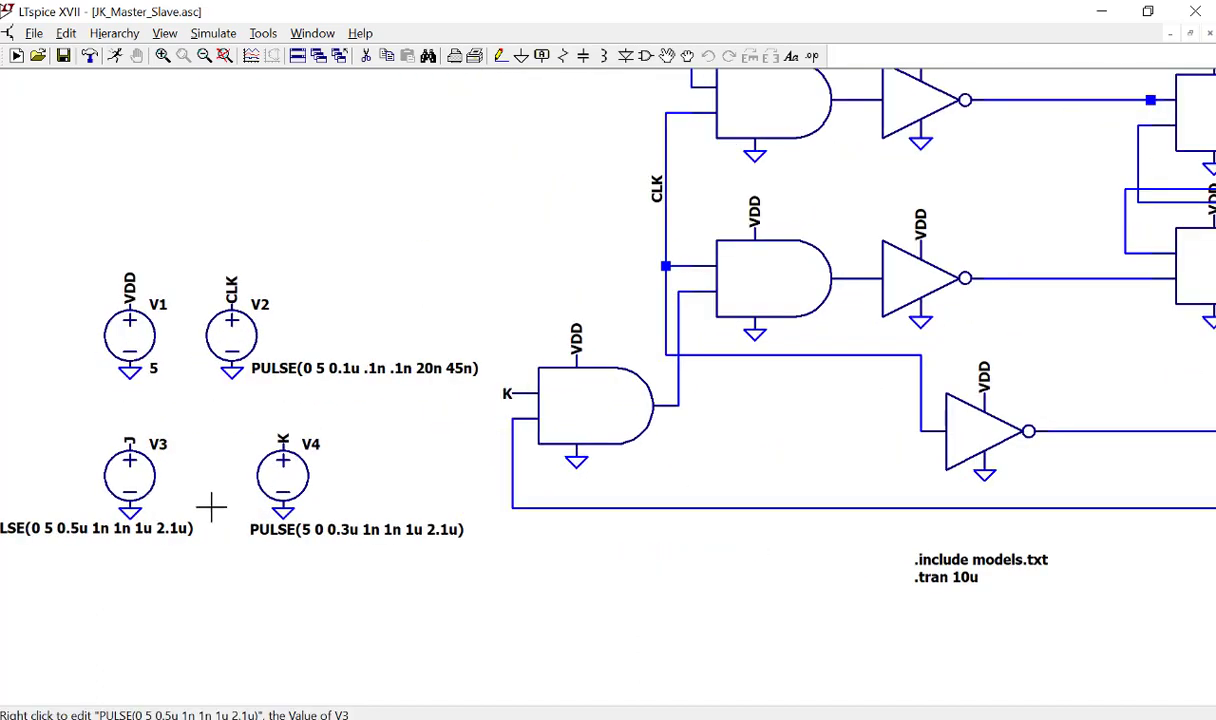
{"action": "scroll", "coordinate": [211, 508], "scroll_direction": "up", "scroll_amount": 2}
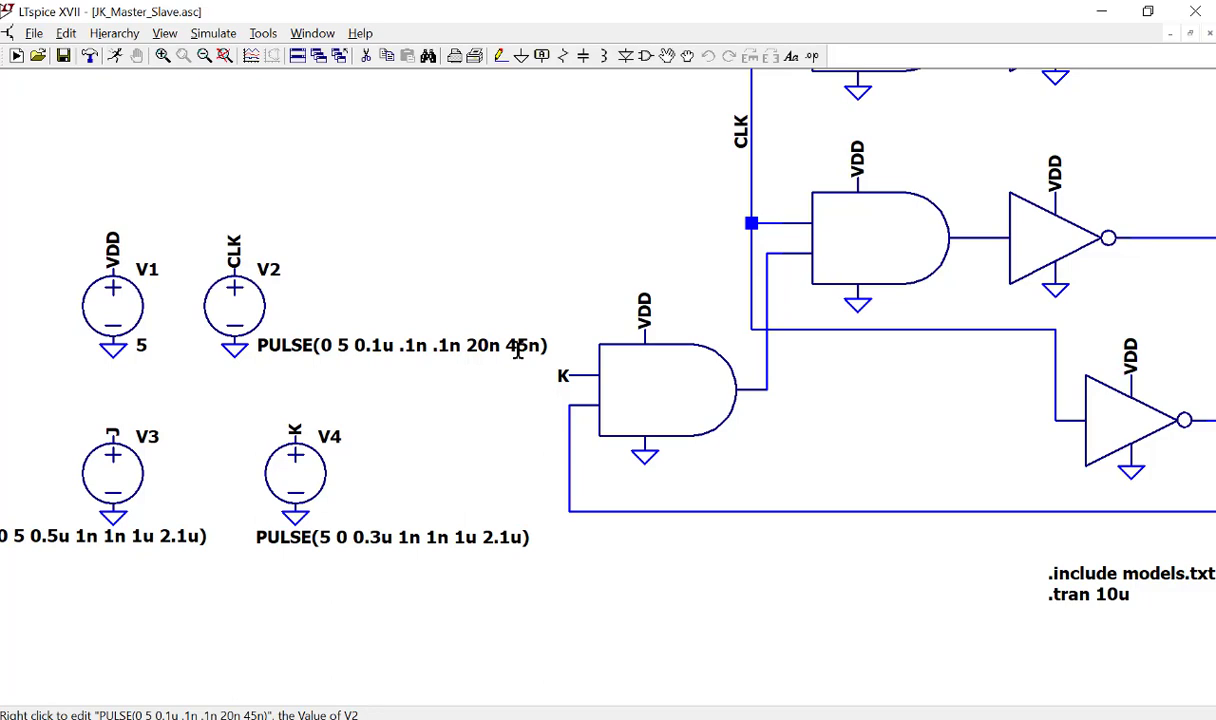
{"action": "scroll", "coordinate": [330, 370], "scroll_direction": "down", "scroll_amount": 4}
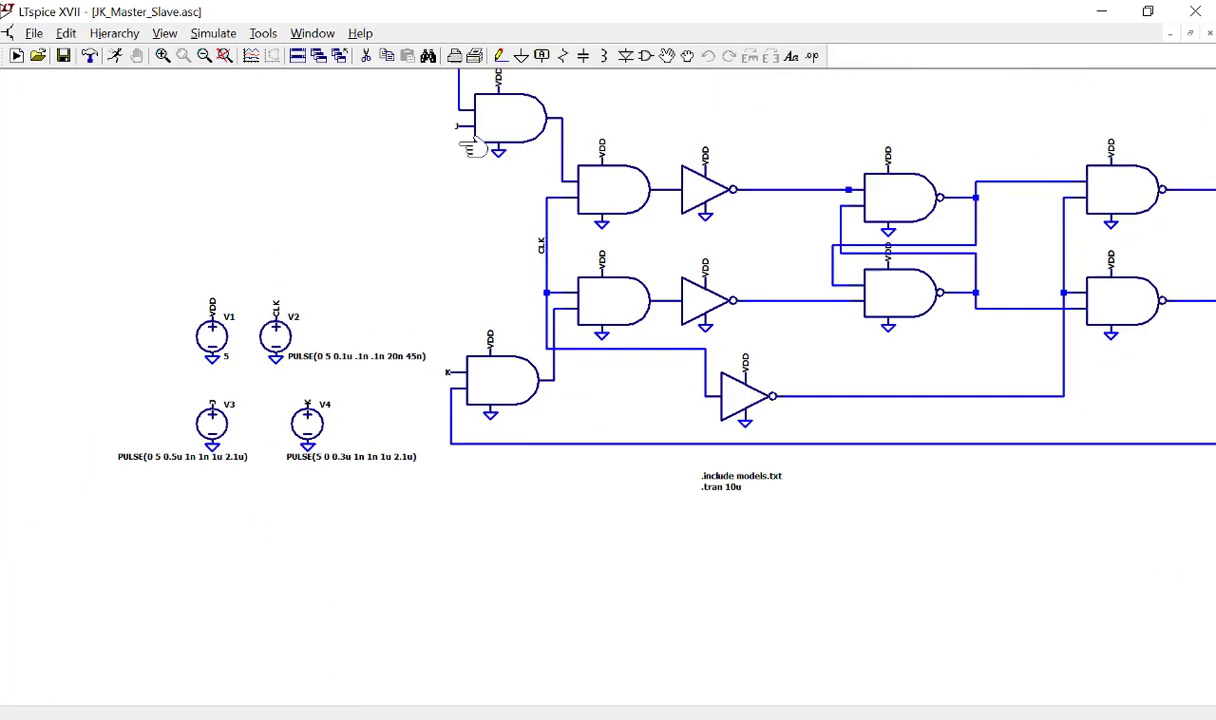
{"action": "scroll", "coordinate": [400, 340], "scroll_direction": "up", "scroll_amount": 1}
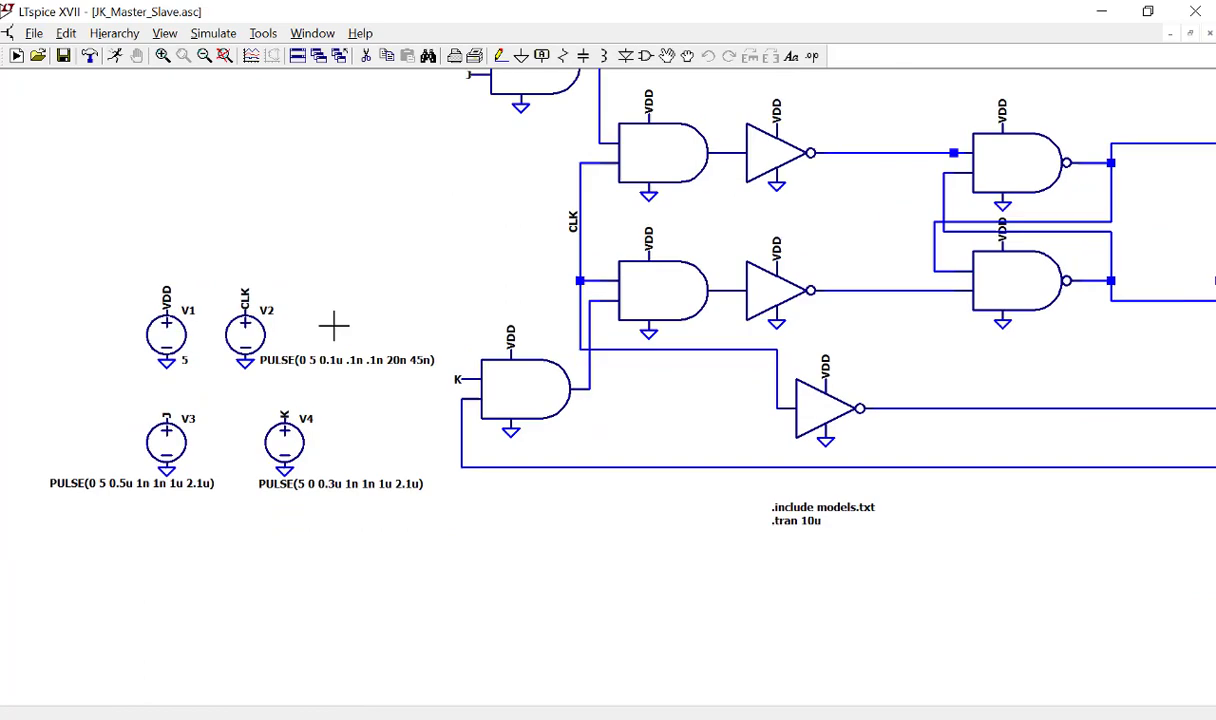
- Run the simulation of the JK master-slave circuit and add four plot panes to the waveform window
{"action": "left_click", "coordinate": [115, 55]}
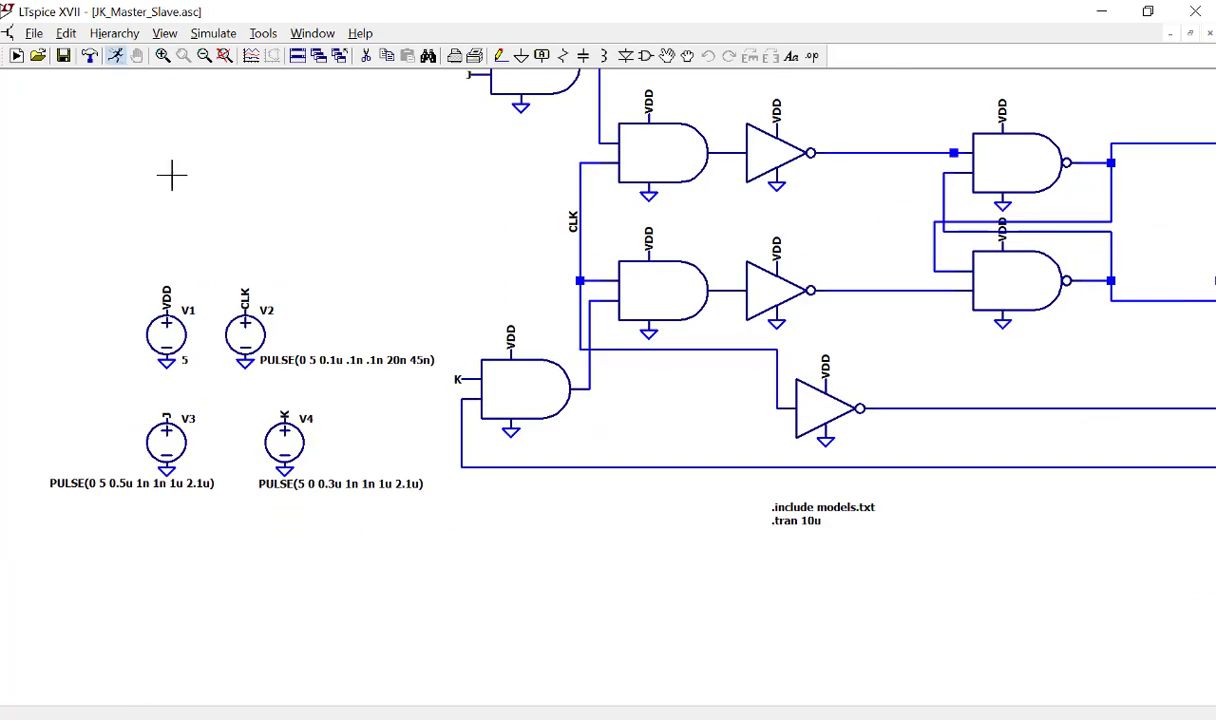
{"action": "right_click", "coordinate": [367, 227]}
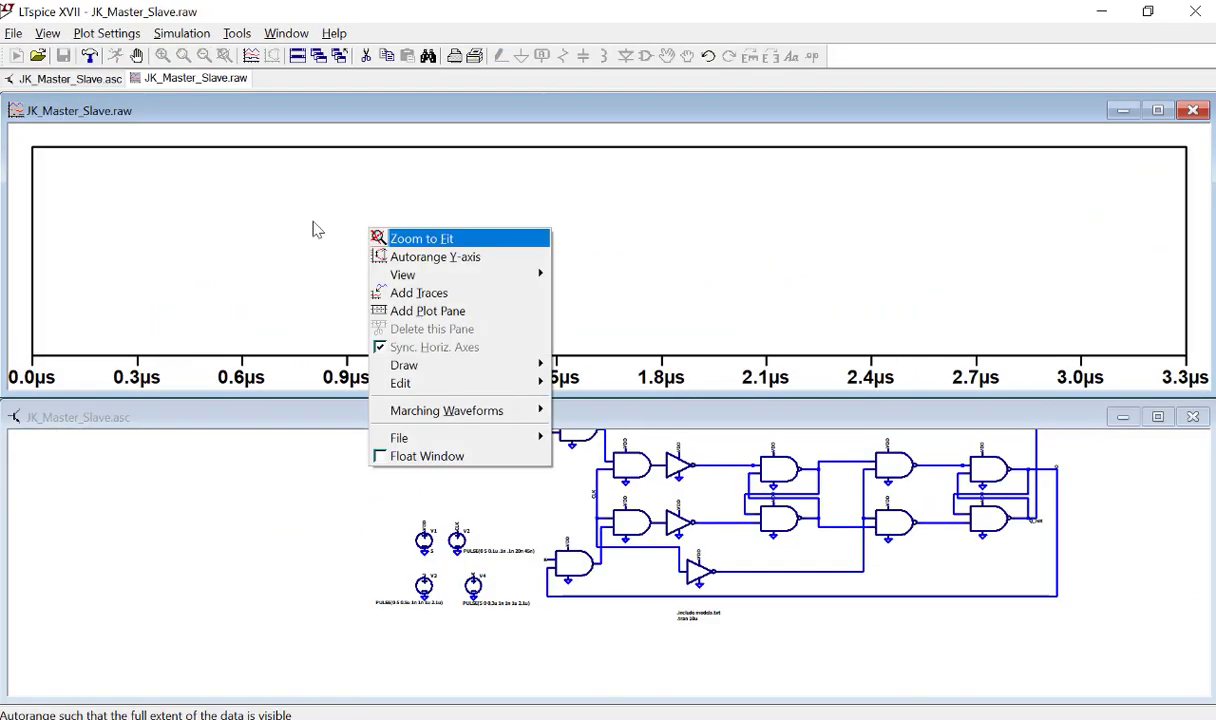
{"action": "left_click", "coordinate": [438, 305]}
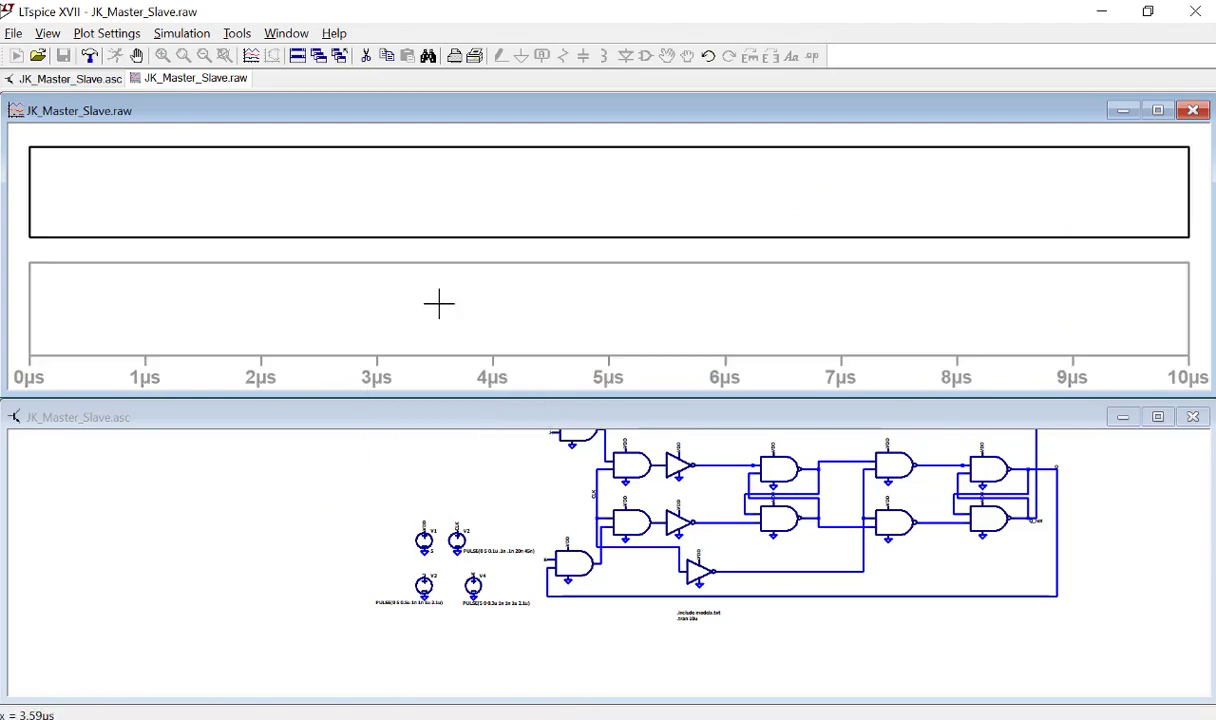
{"action": "right_click", "coordinate": [438, 303]}
{"action": "left_click", "coordinate": [511, 393]}
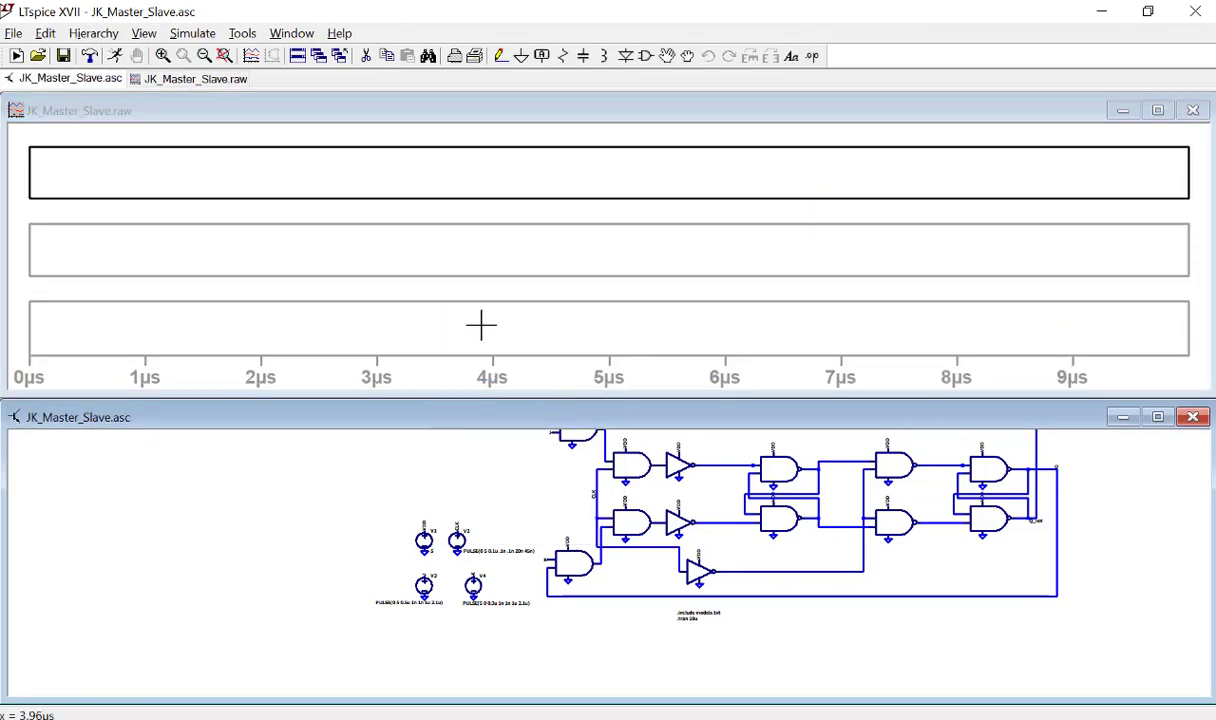
{"action": "right_click", "coordinate": [483, 324]}
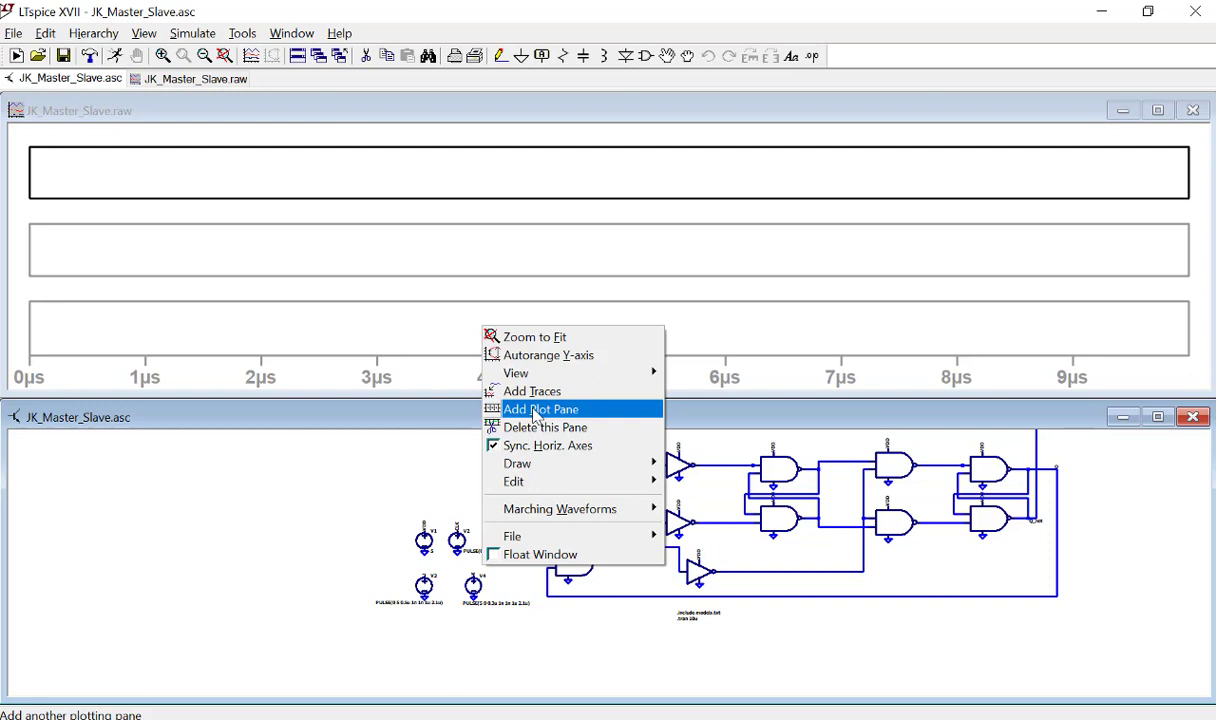
{"action": "left_click", "coordinate": [545, 409]}
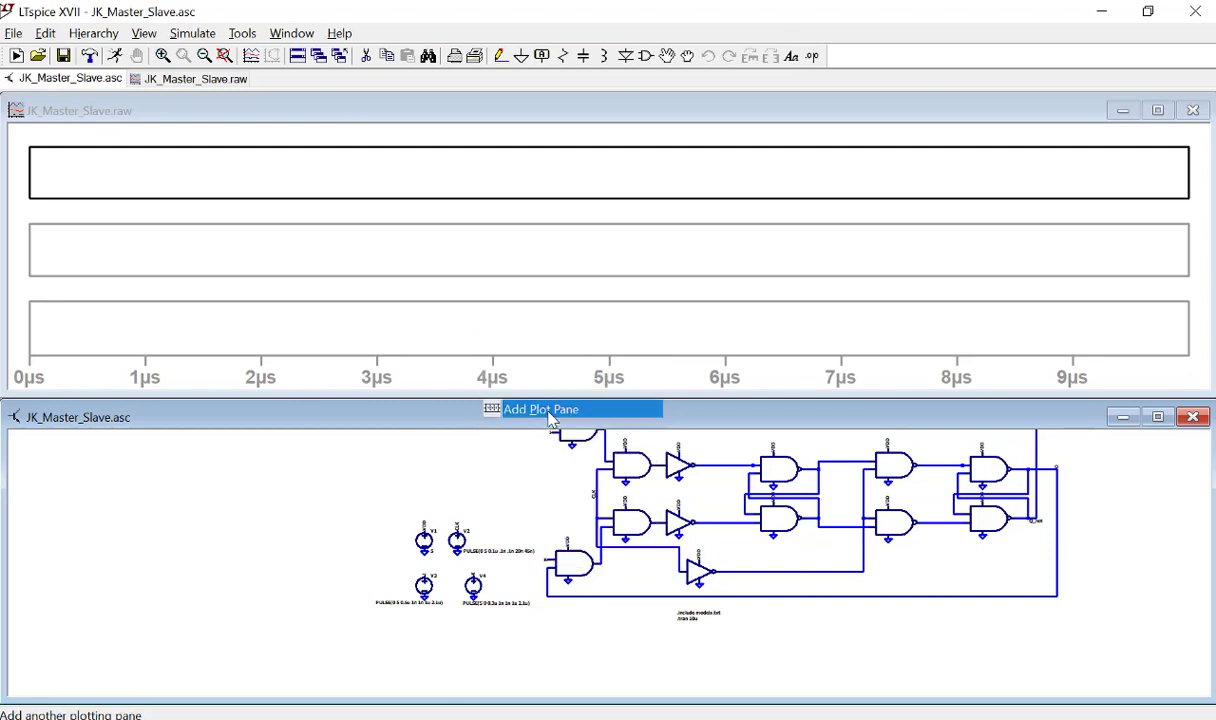
{"action": "right_click", "coordinate": [527, 345]}
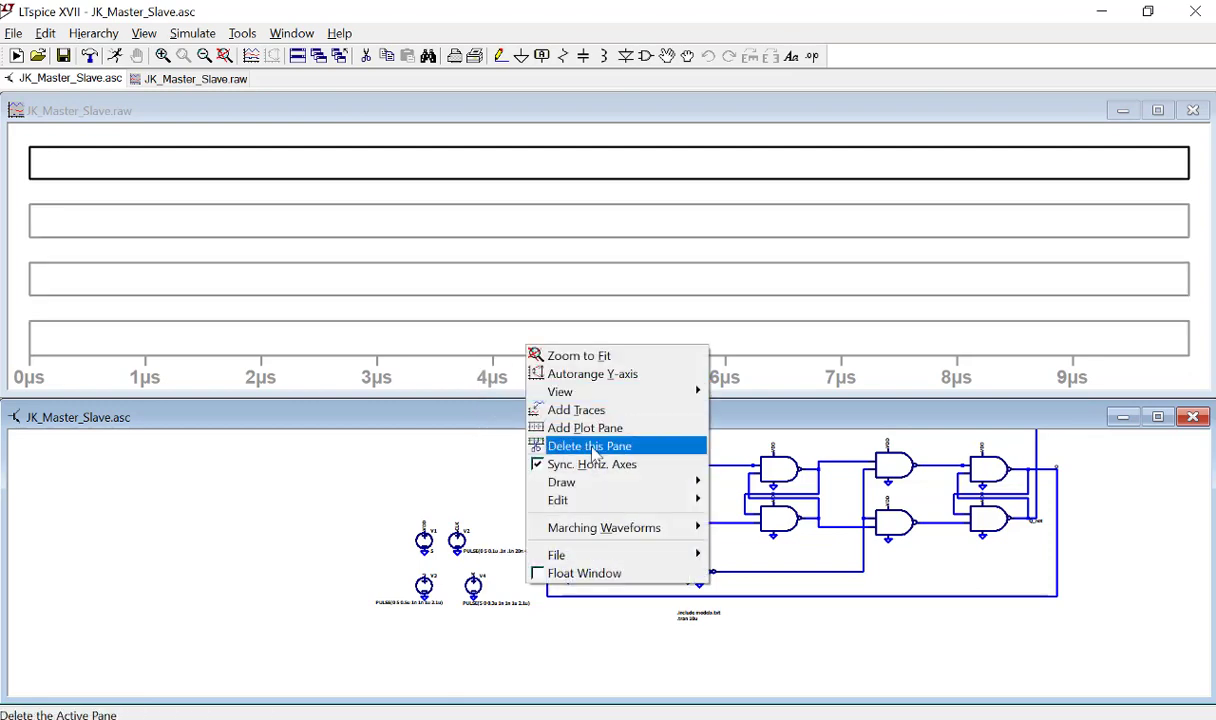
{"action": "left_click", "coordinate": [591, 430]}
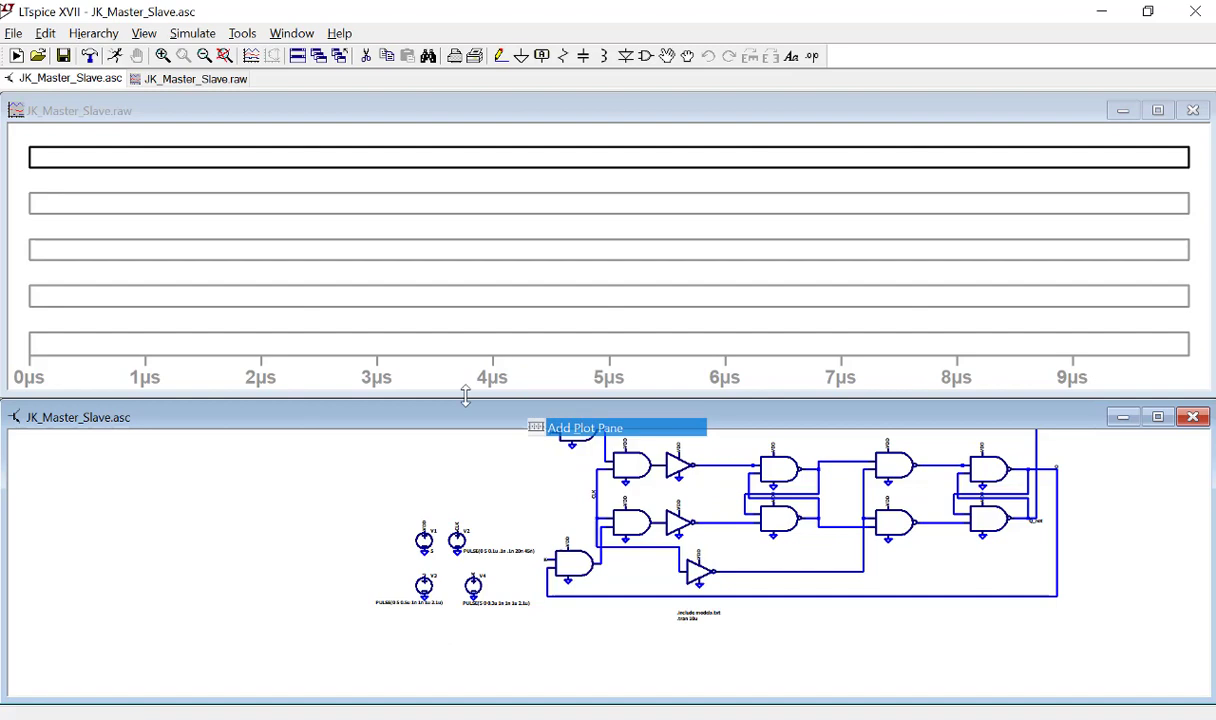
- Plot the J, K and CLK source voltages in the first, second and third plot panes respectively
{"action": "left_click", "coordinate": [456, 155]}
{"action": "left_click", "coordinate": [424, 528]}
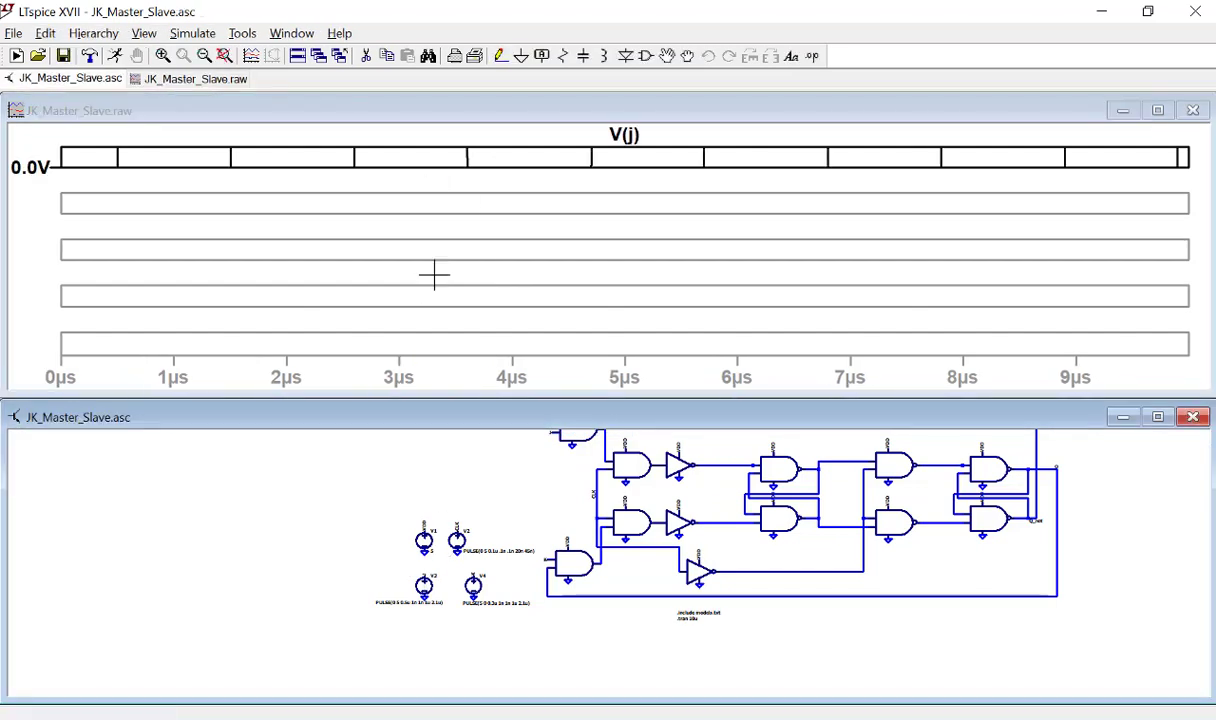
{"action": "left_click", "coordinate": [427, 212]}
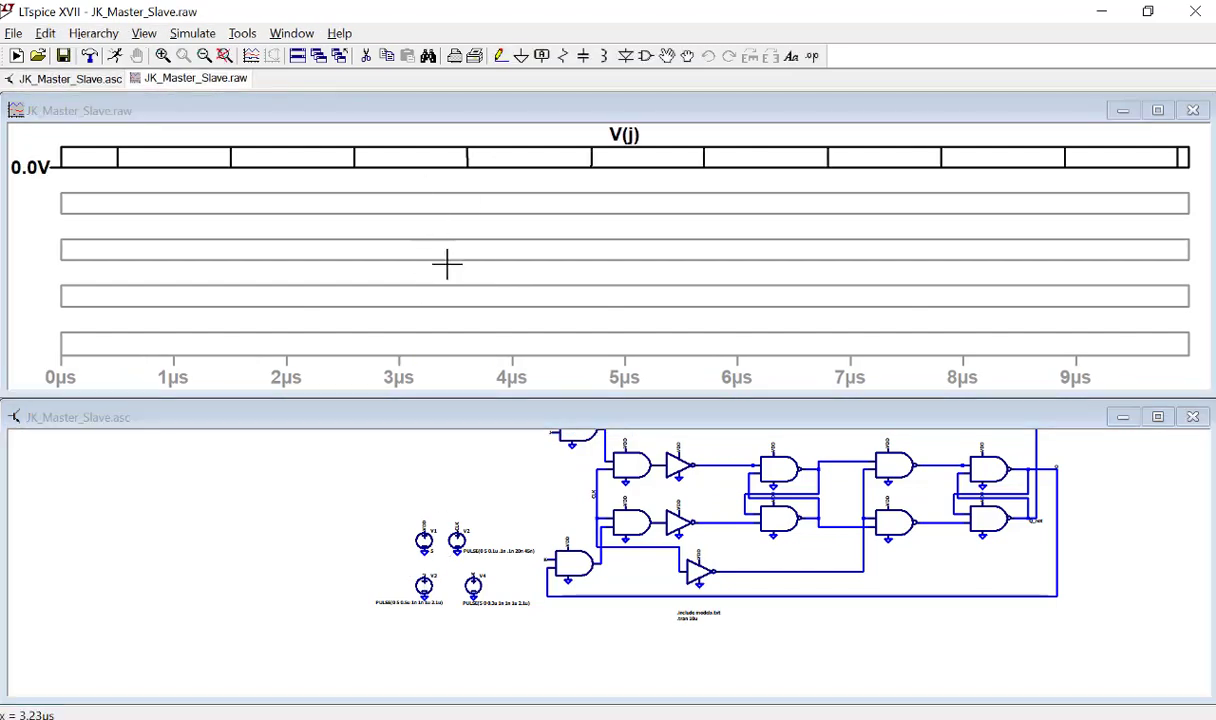
{"action": "left_click", "coordinate": [472, 575]}
{"action": "left_click", "coordinate": [410, 250]}
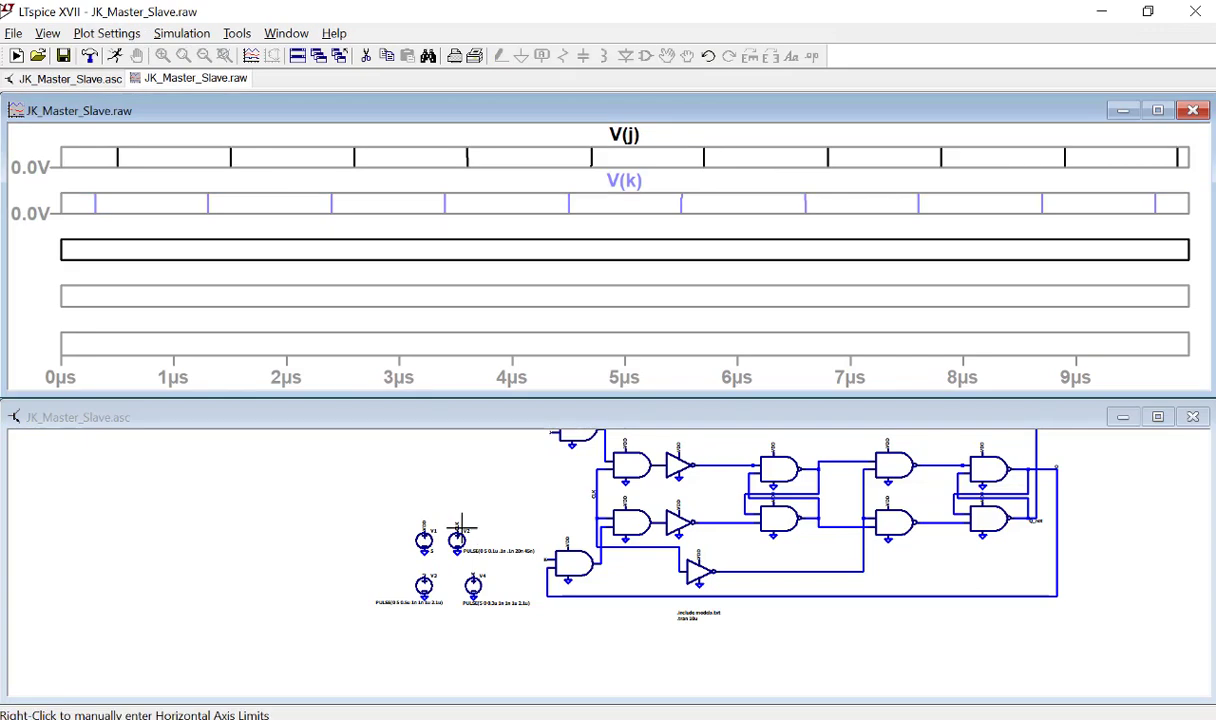
{"action": "left_click", "coordinate": [459, 524]}
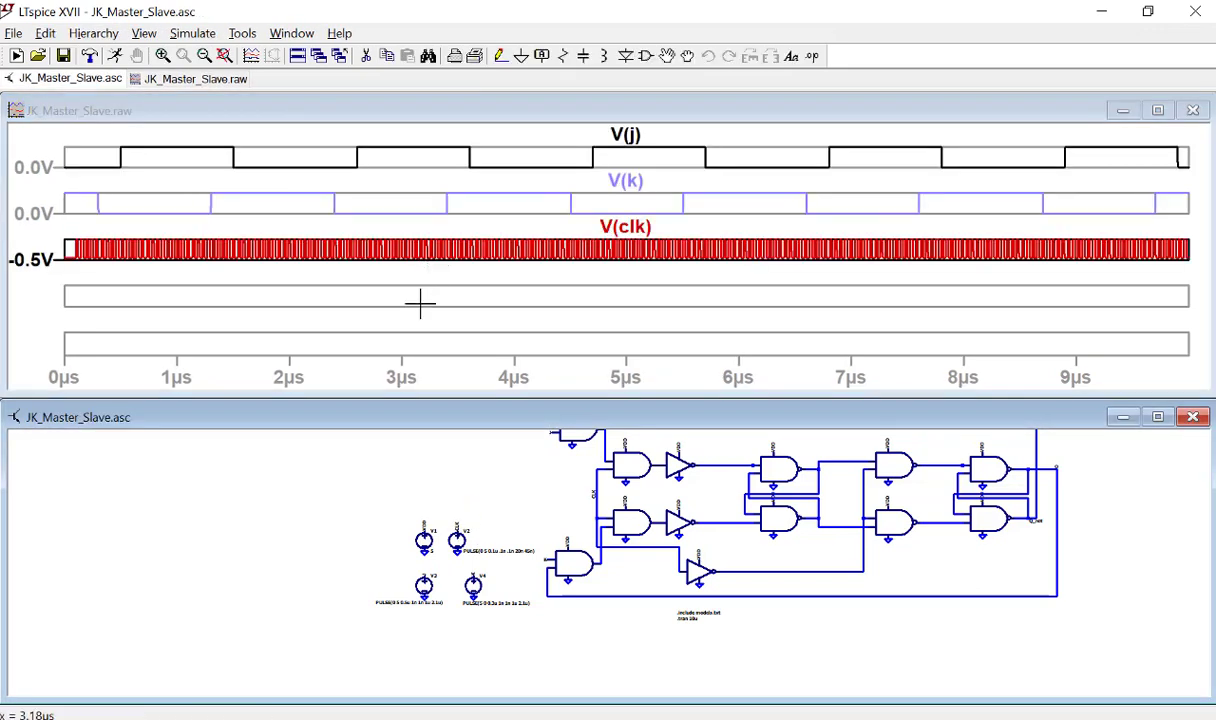
- Plot the flip-flop outputs Q and Q_not in the fourth and fifth plot panes respectively
{"action": "left_click", "coordinate": [420, 303]}
{"action": "left_click", "coordinate": [1050, 467]}
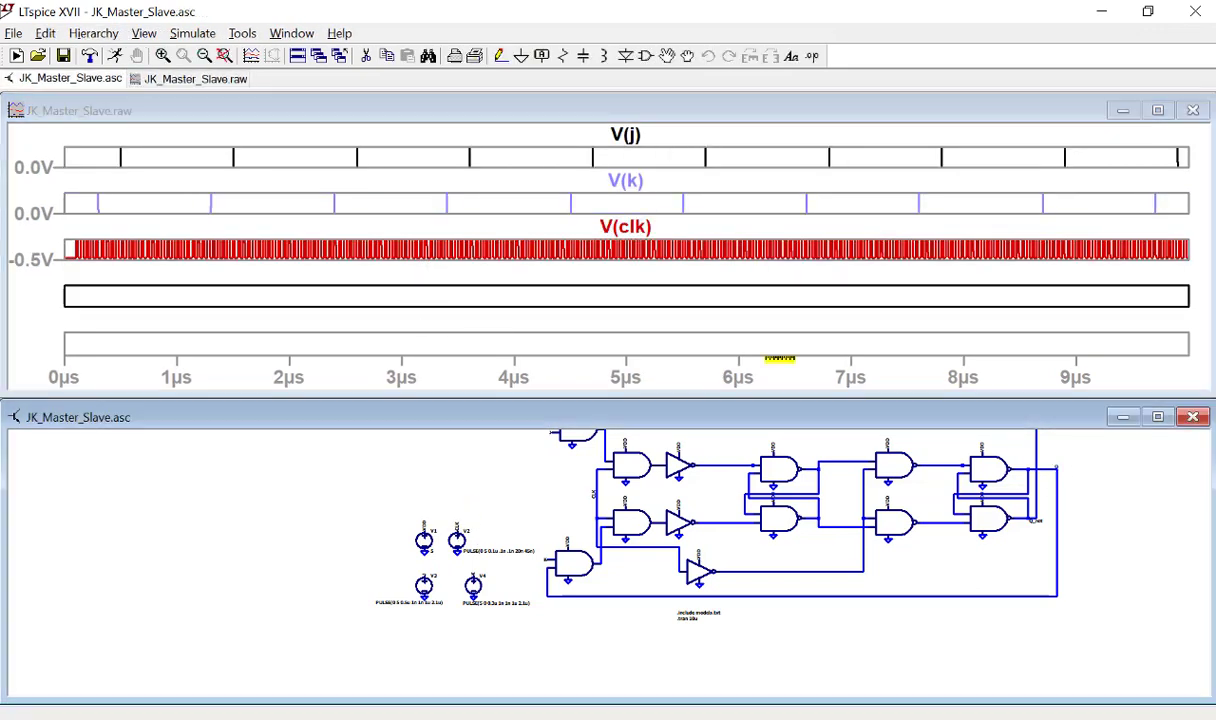
{"action": "left_click", "coordinate": [625, 338]}
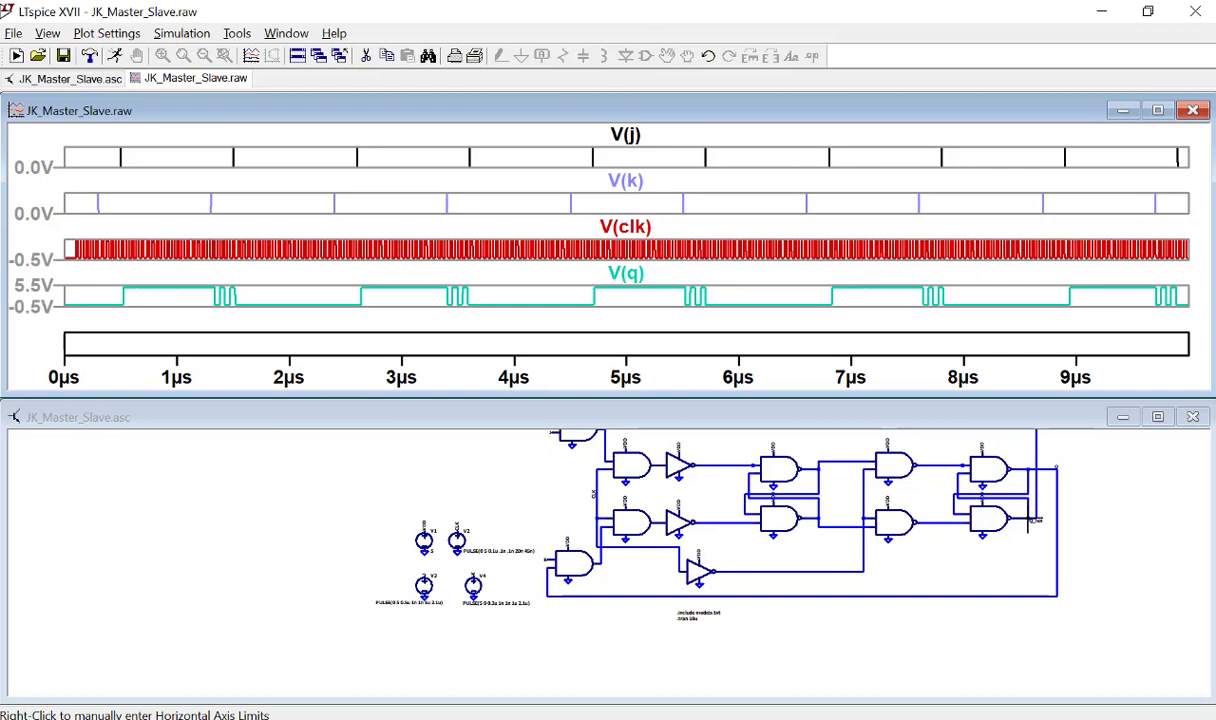
{"action": "left_click", "coordinate": [1030, 518]}
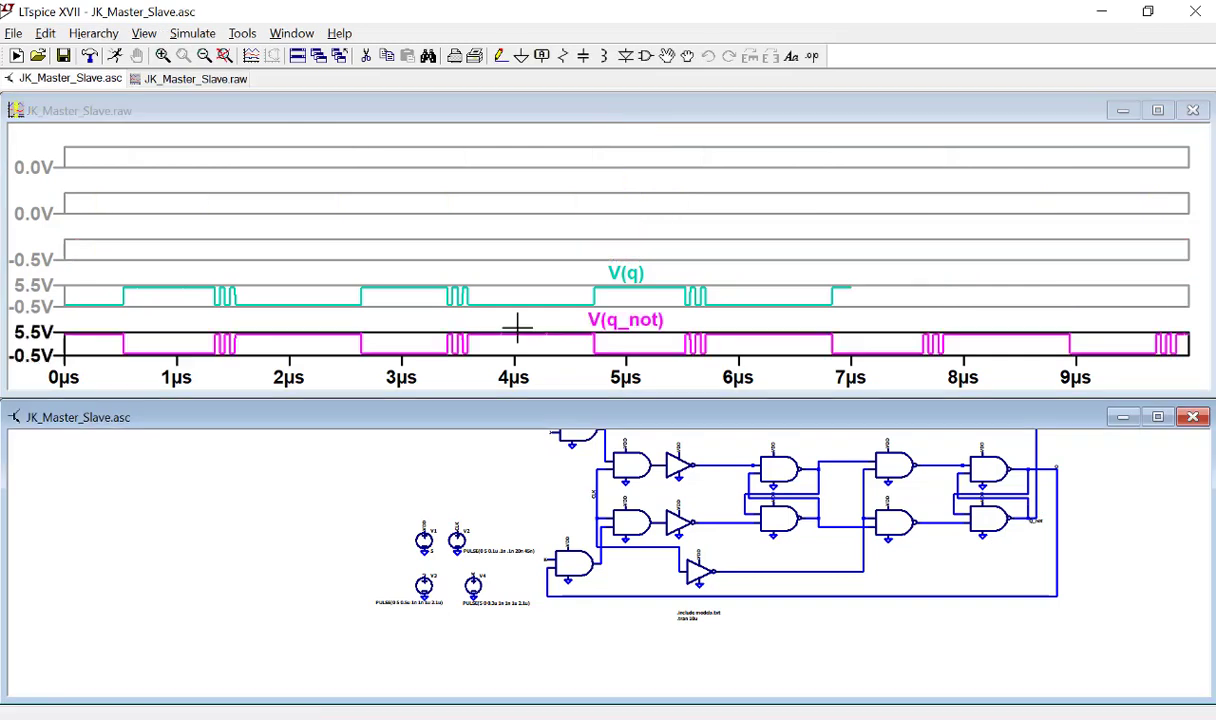
- Enlarge the waveform window over most of the workspace and delete the V(q_not) trace
{"action": "left_click_drag", "start_coordinate": [533, 393], "coordinate": [516, 652]}
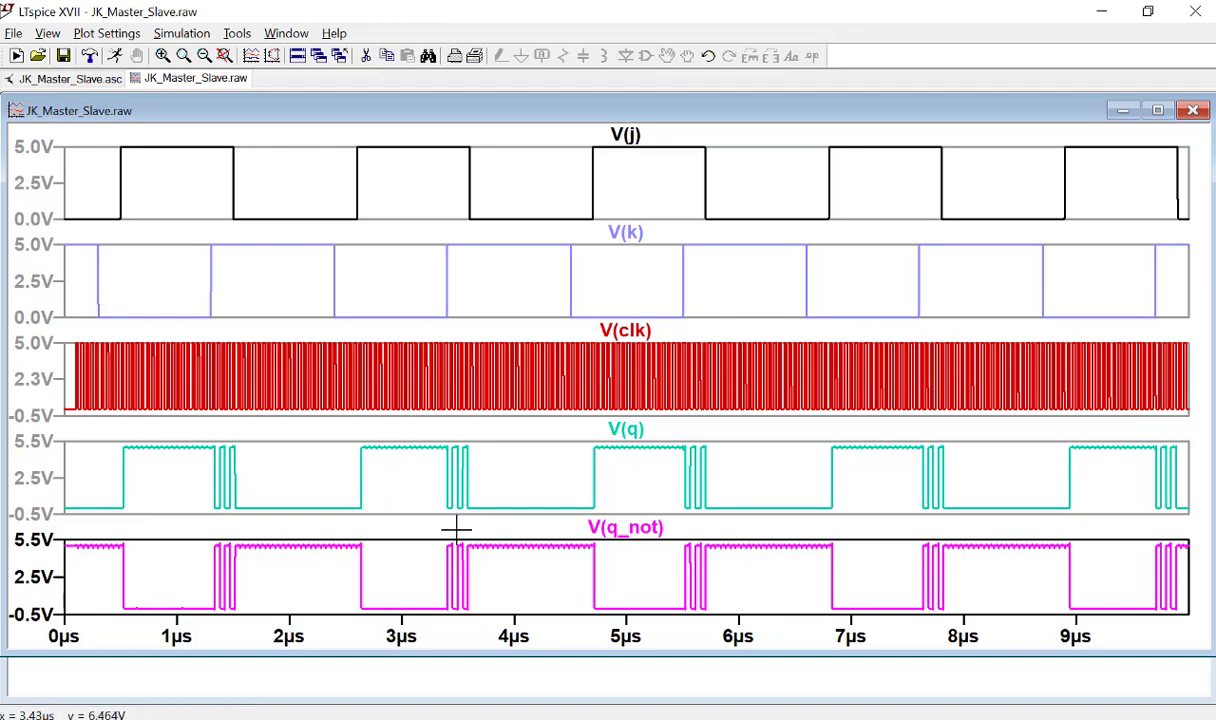
{"action": "key", "text": "Delete"}
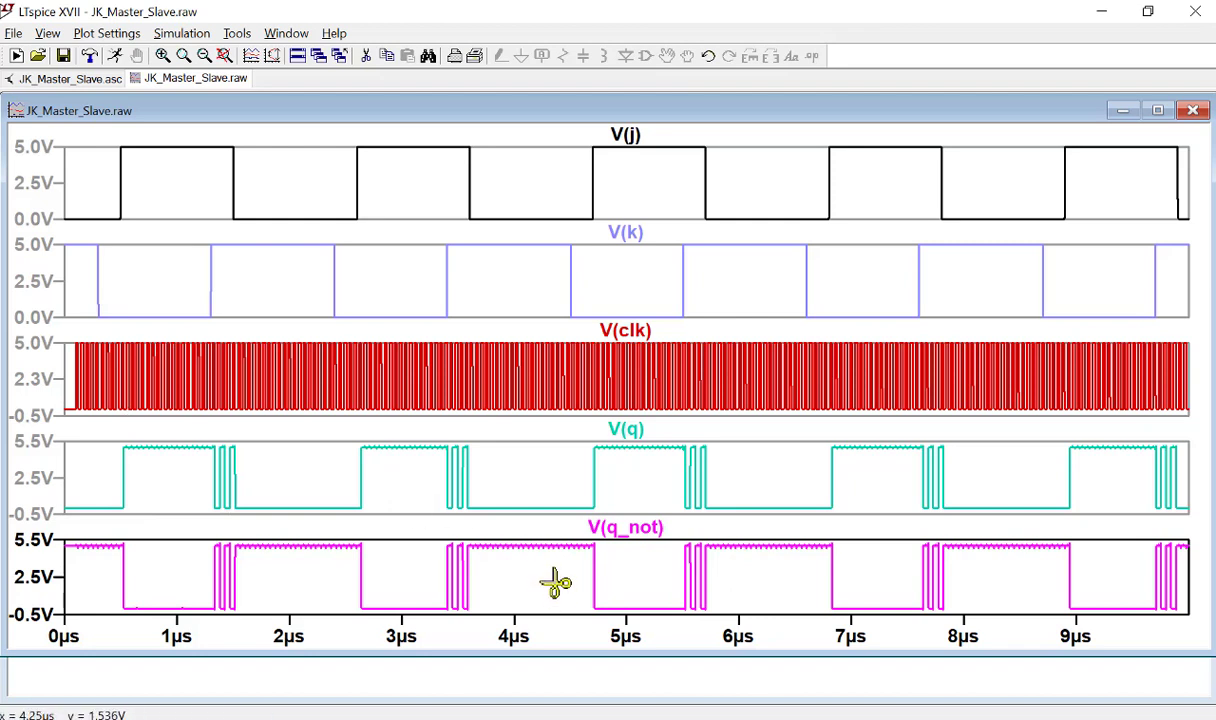
{"action": "left_click", "coordinate": [630, 554]}
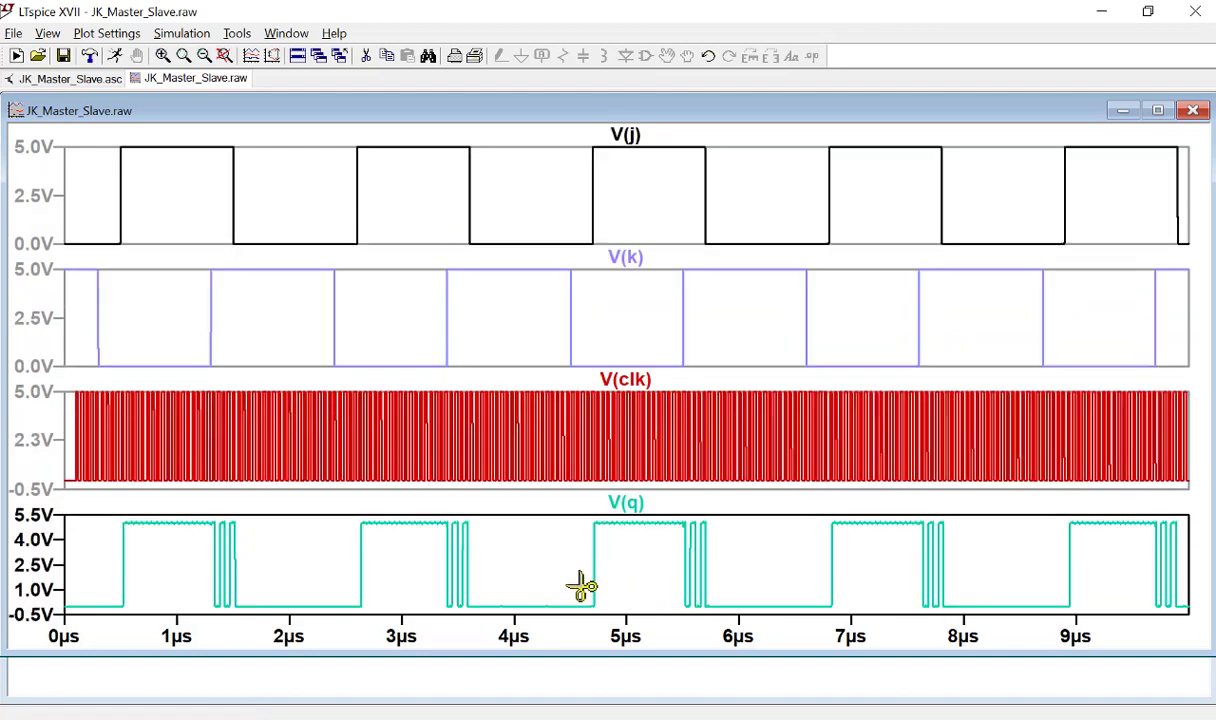
{"action": "key", "text": "Escape"}
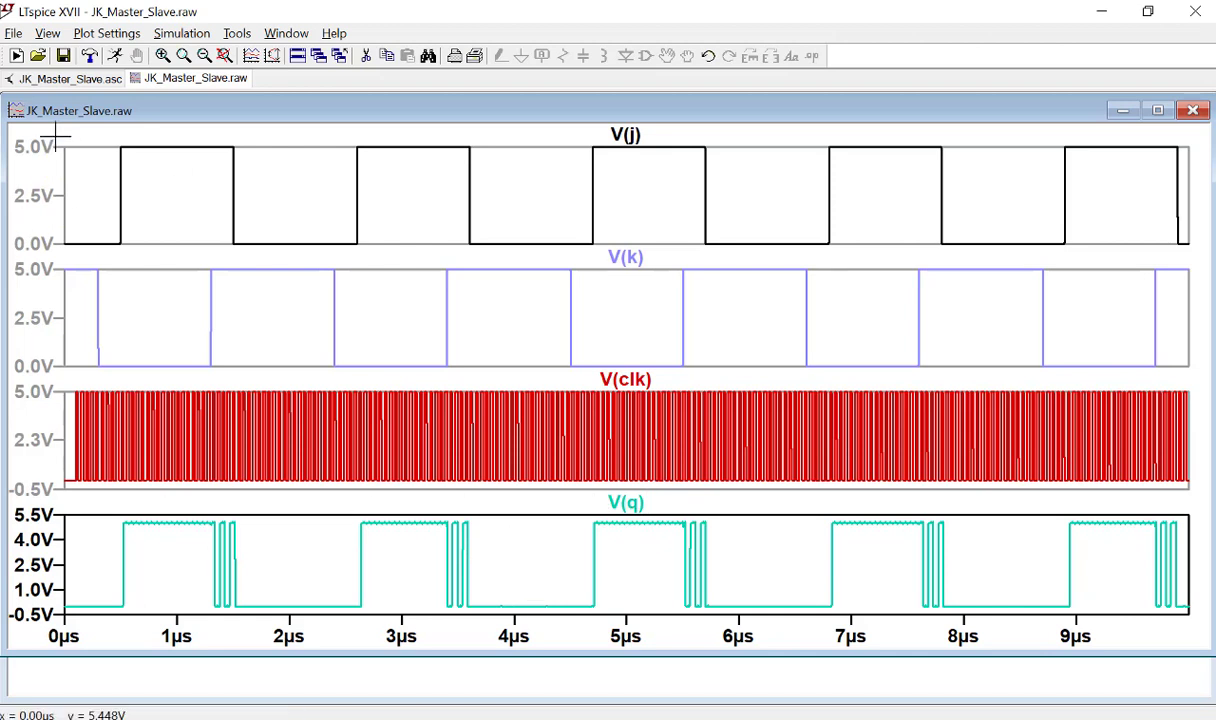
- Narrow the displayed time range to 0–1.8 µs and place a V(j) cursor at about 67 ns, before the first clock pulse
{"action": "left_click_drag", "start_coordinate": [33, 130], "coordinate": [524, 665]}
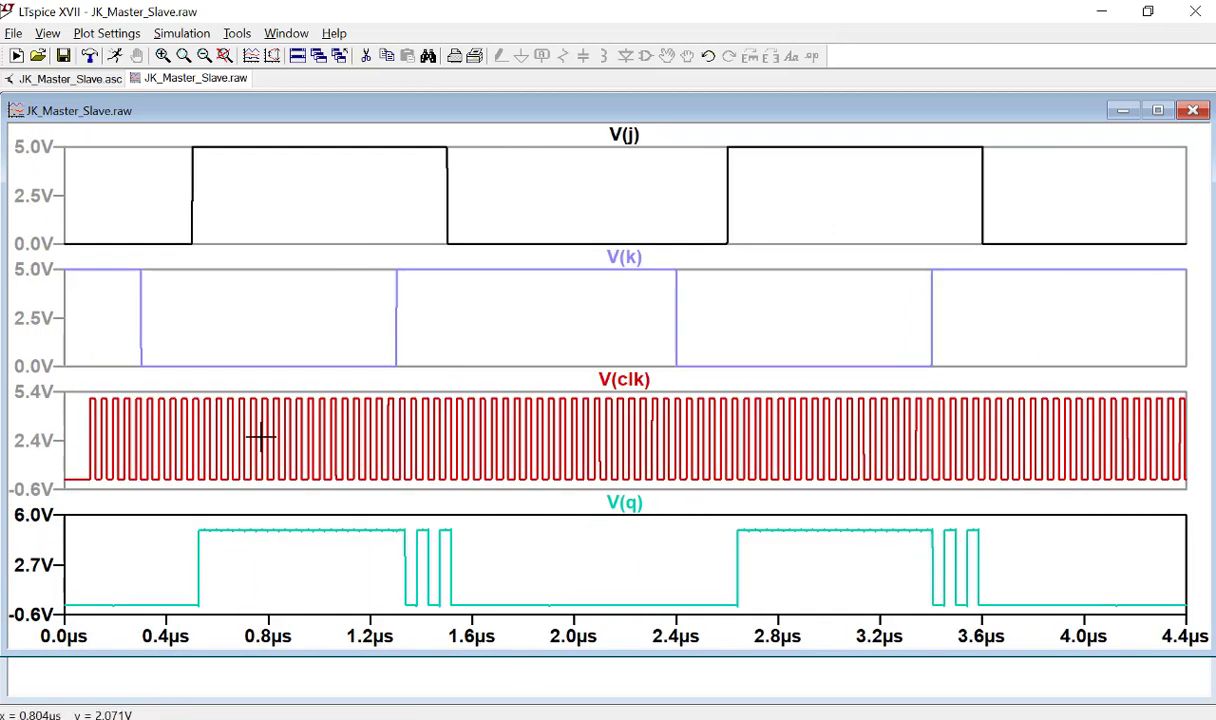
{"action": "left_click_drag", "start_coordinate": [20, 127], "coordinate": [783, 654]}
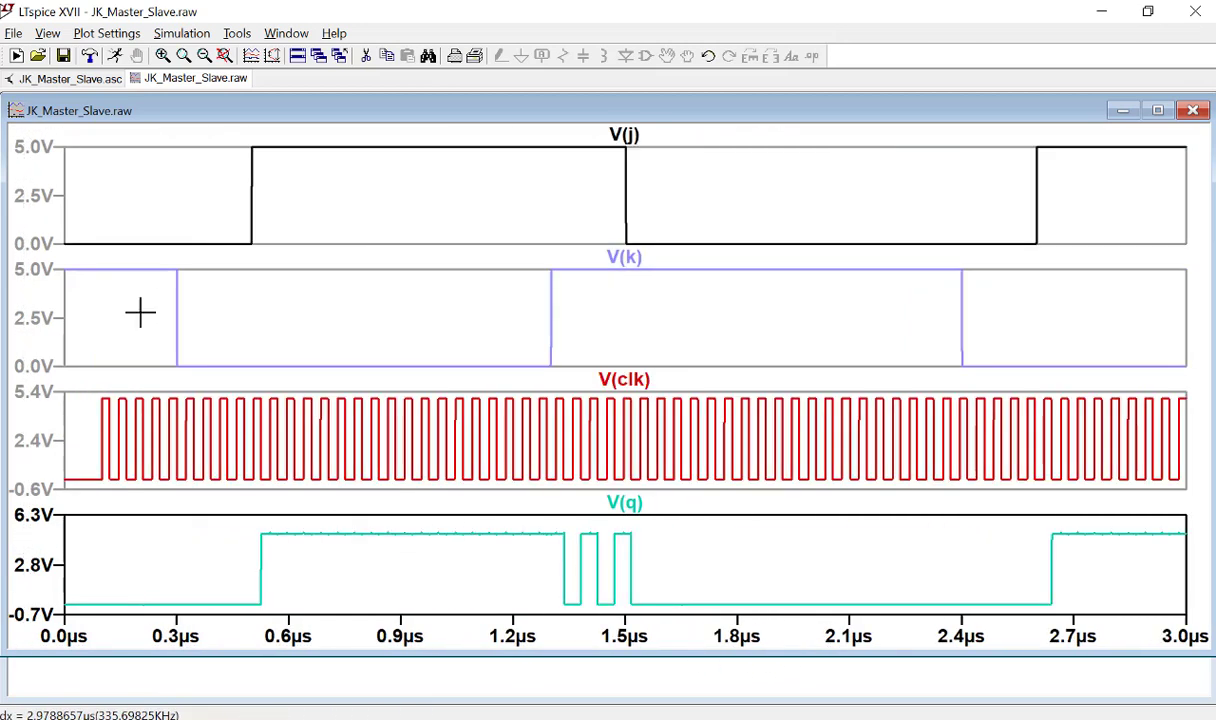
{"action": "left_click_drag", "start_coordinate": [29, 127], "coordinate": [737, 660]}
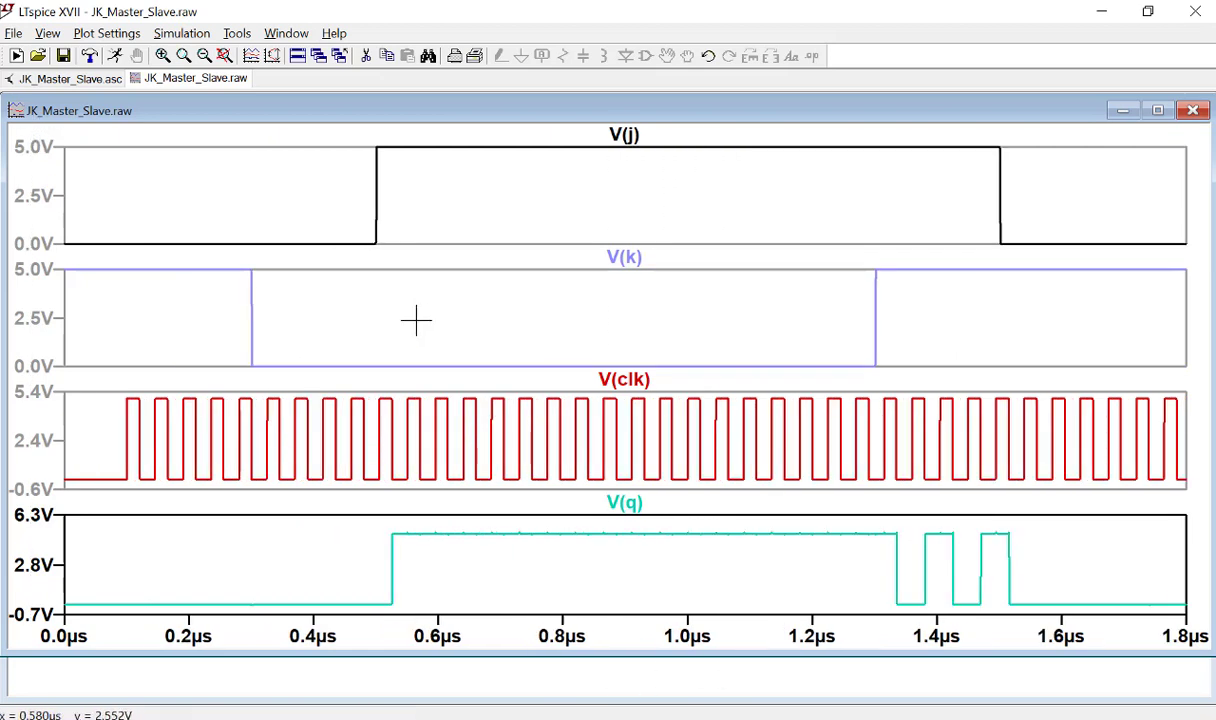
{"action": "left_click", "coordinate": [624, 134]}
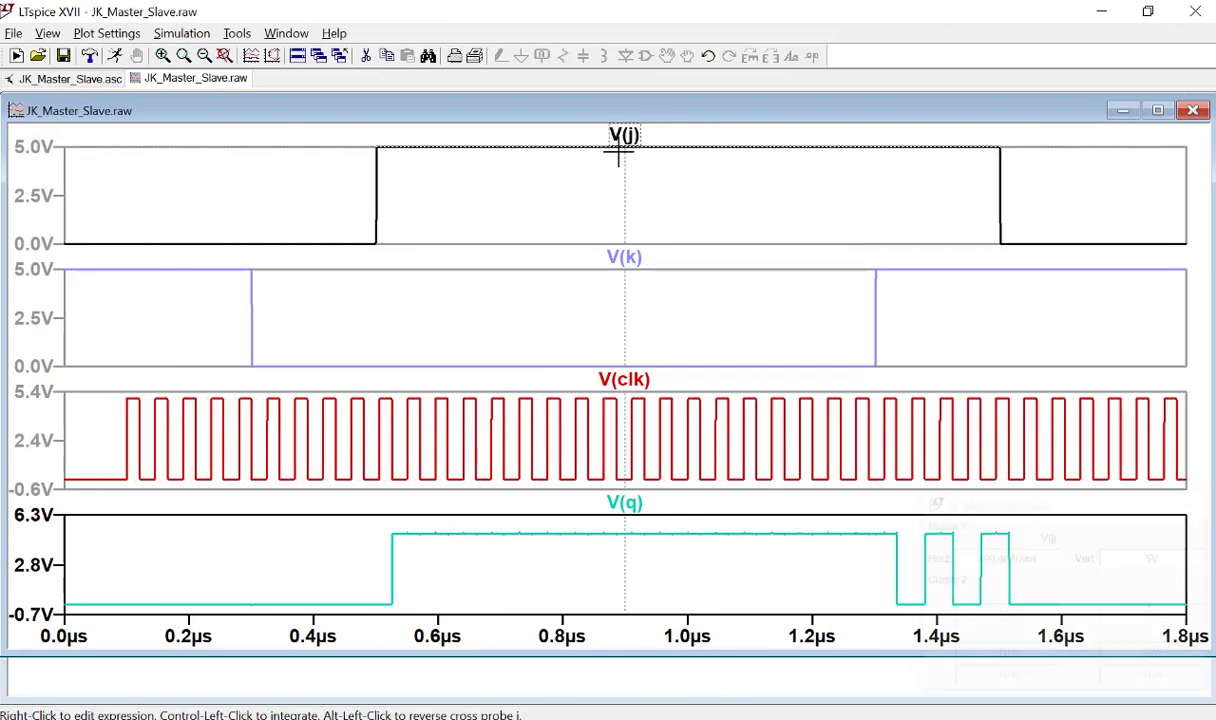
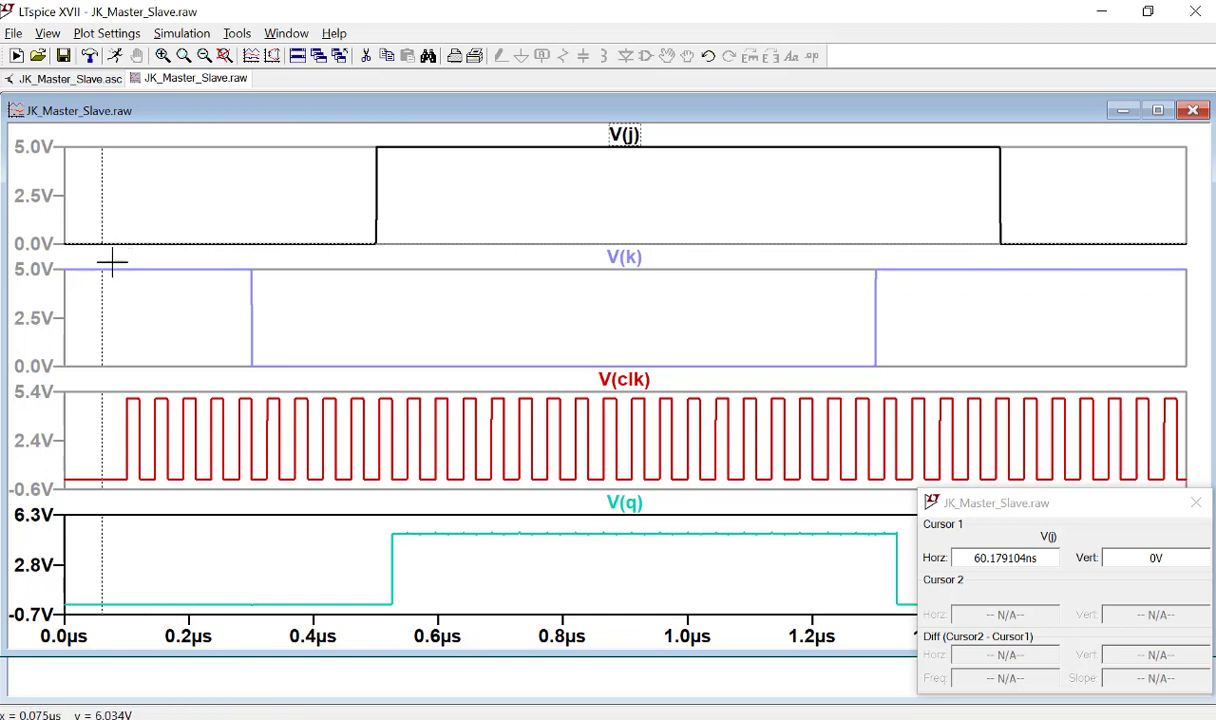
{"action": "left_click_drag", "start_coordinate": [100, 309], "coordinate": [105, 309]}
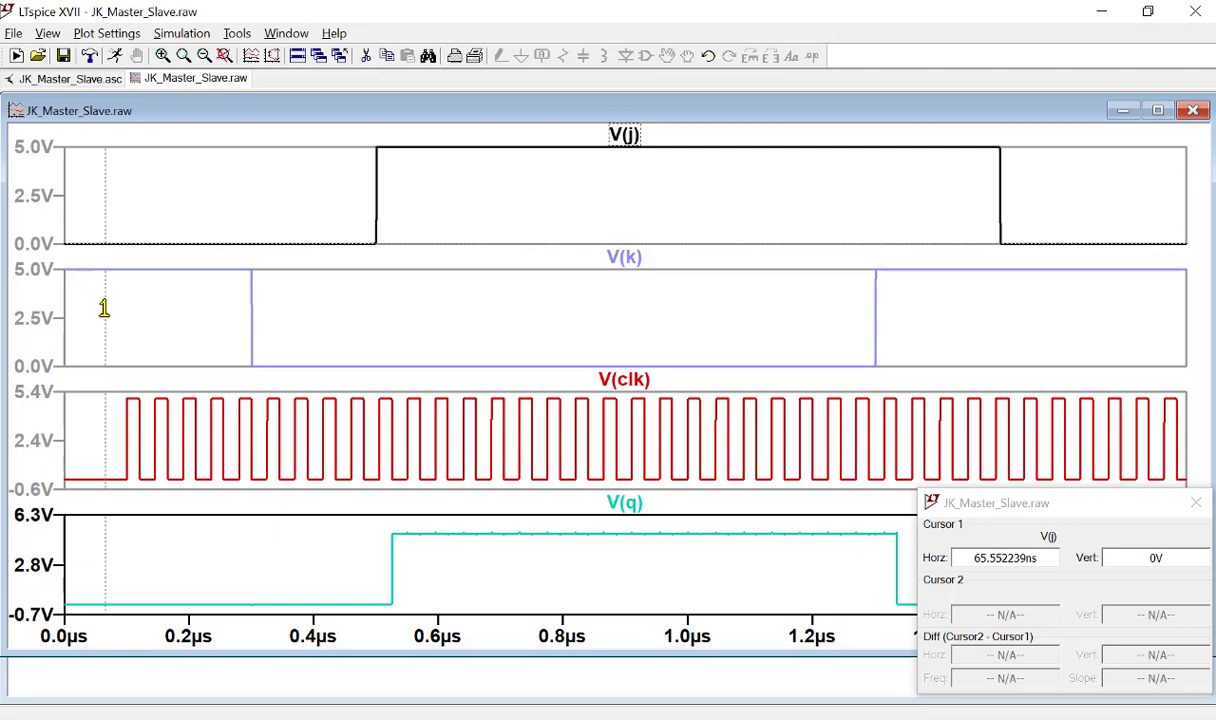
{"action": "left_click_drag", "start_coordinate": [104, 309], "coordinate": [105, 309]}
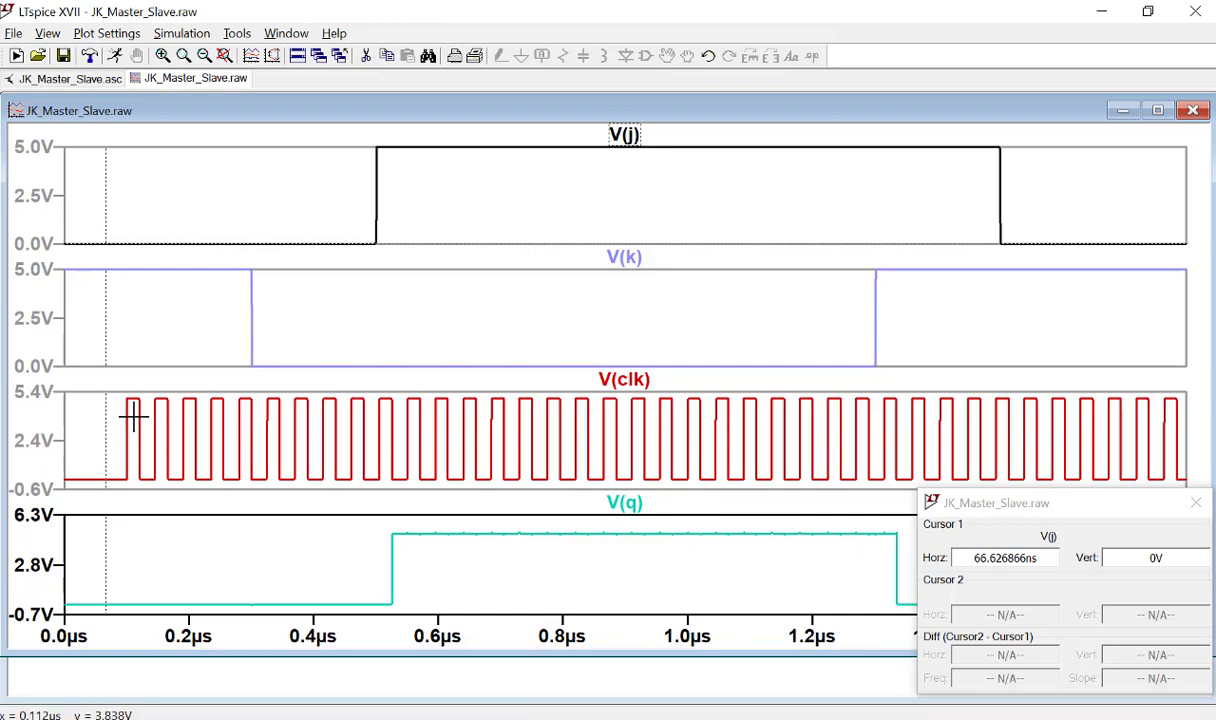
- Minimize the waveform window, enlarge the schematic window and examine the signal path through the master and slave gates
{"action": "left_click", "coordinate": [1122, 110]}
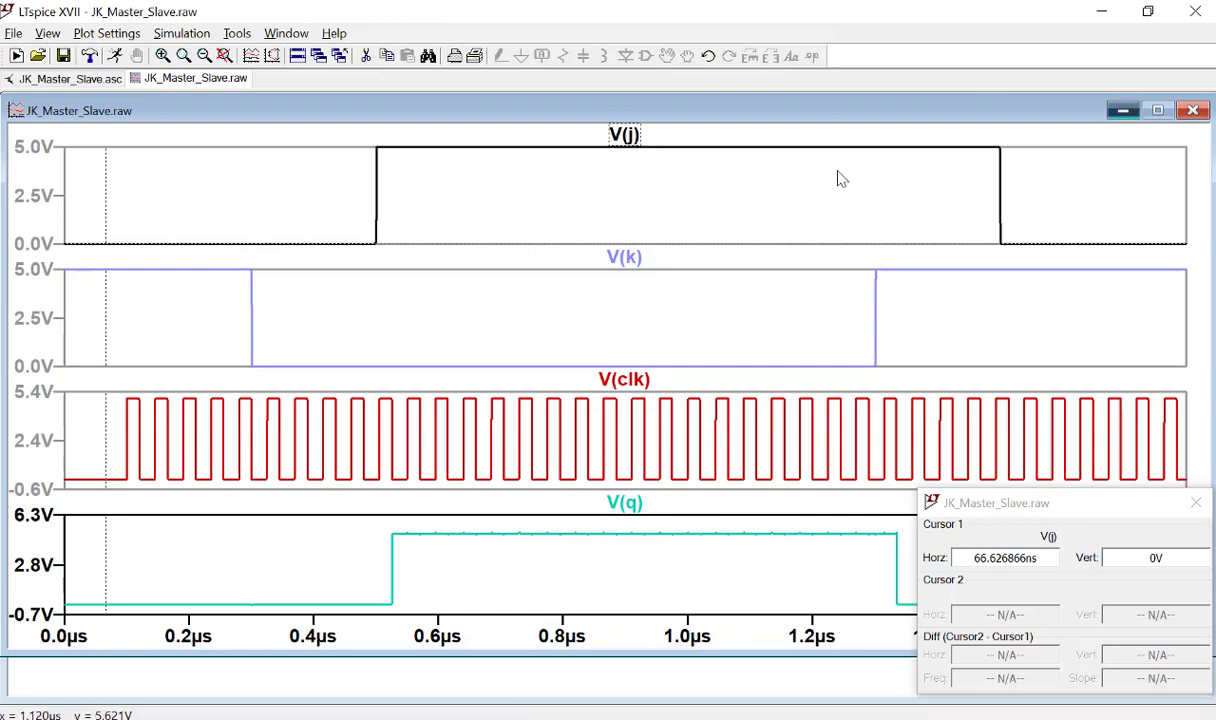
{"action": "left_click_drag", "start_coordinate": [473, 400], "coordinate": [465, 130]}
{"action": "scroll", "coordinate": [282, 434], "scroll_direction": "up", "scroll_amount": 3}
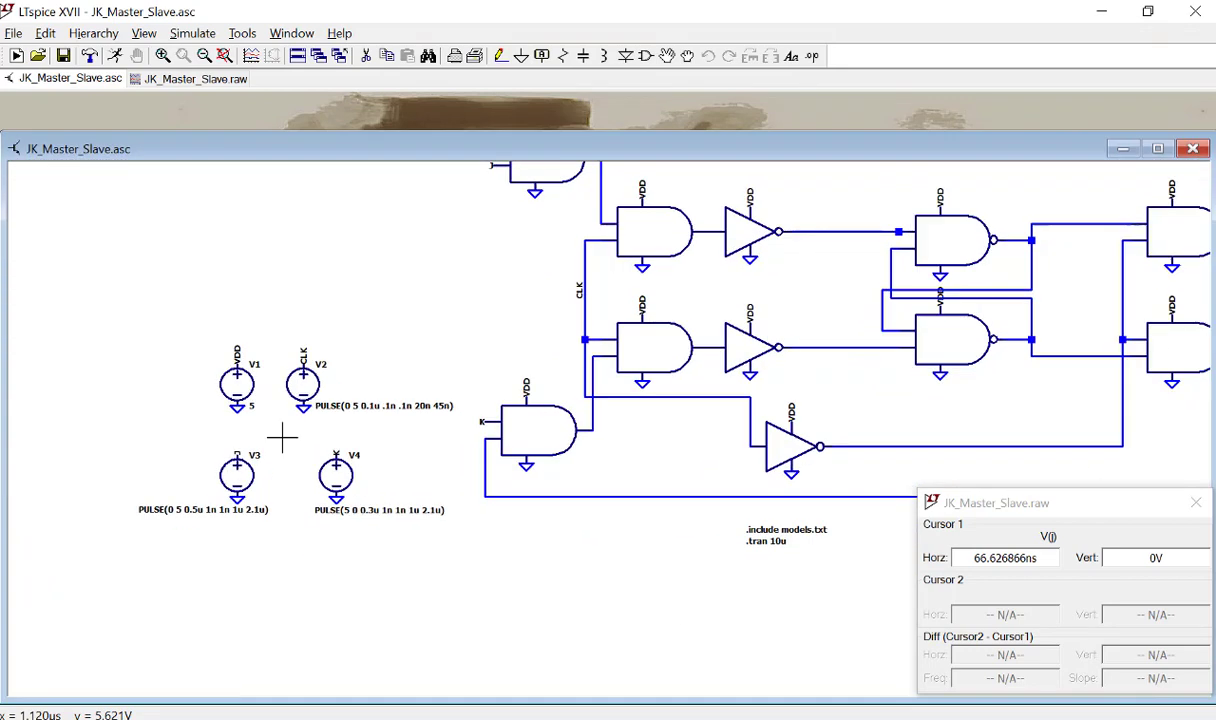
{"action": "key", "text": "space"}
{"action": "scroll", "coordinate": [483, 330], "scroll_direction": "up", "scroll_amount": 2}
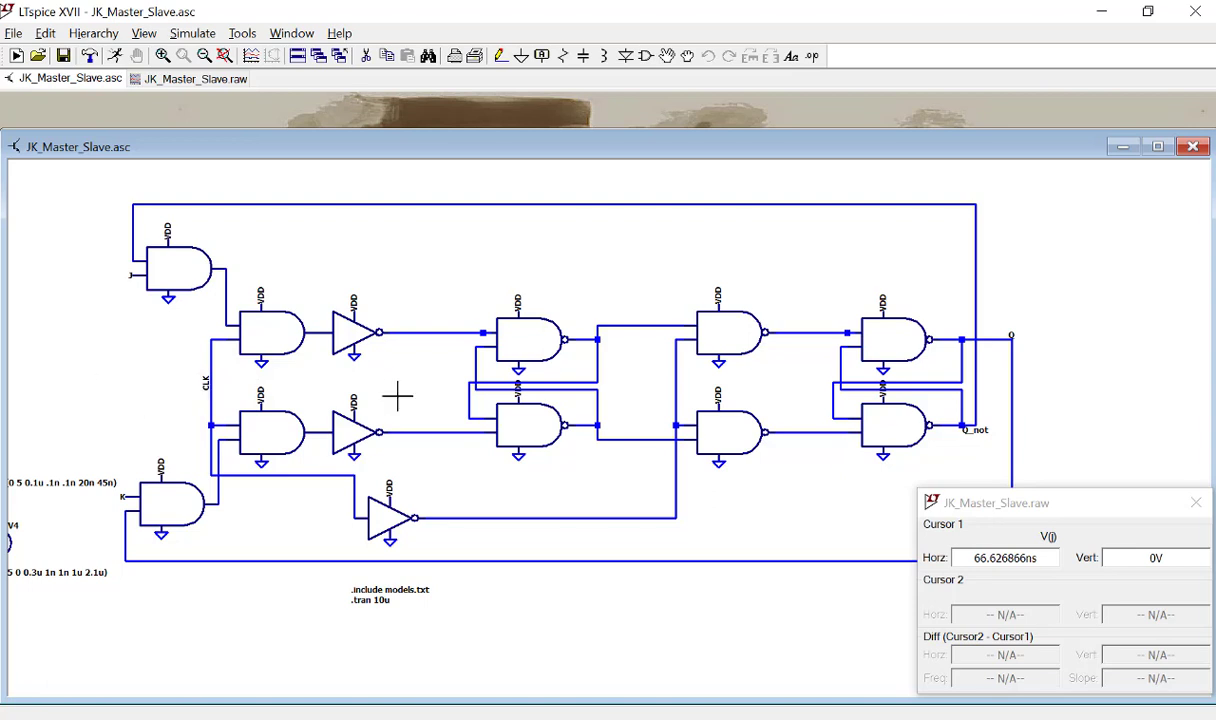
{"action": "scroll", "coordinate": [385, 390], "scroll_direction": "down", "scroll_amount": 1}
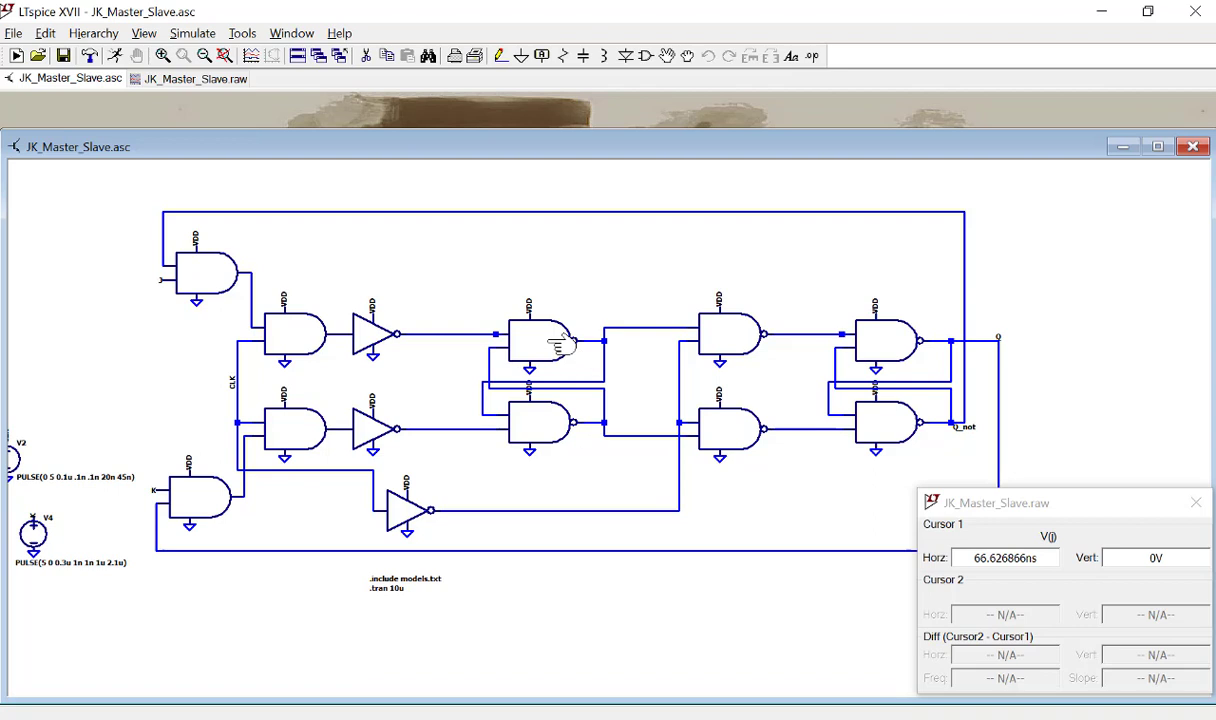
- Minimize the schematic, restore the waveform window and move the V(j) cursor to the first rising clock edge at about 100 ns
{"action": "left_click", "coordinate": [1122, 148]}
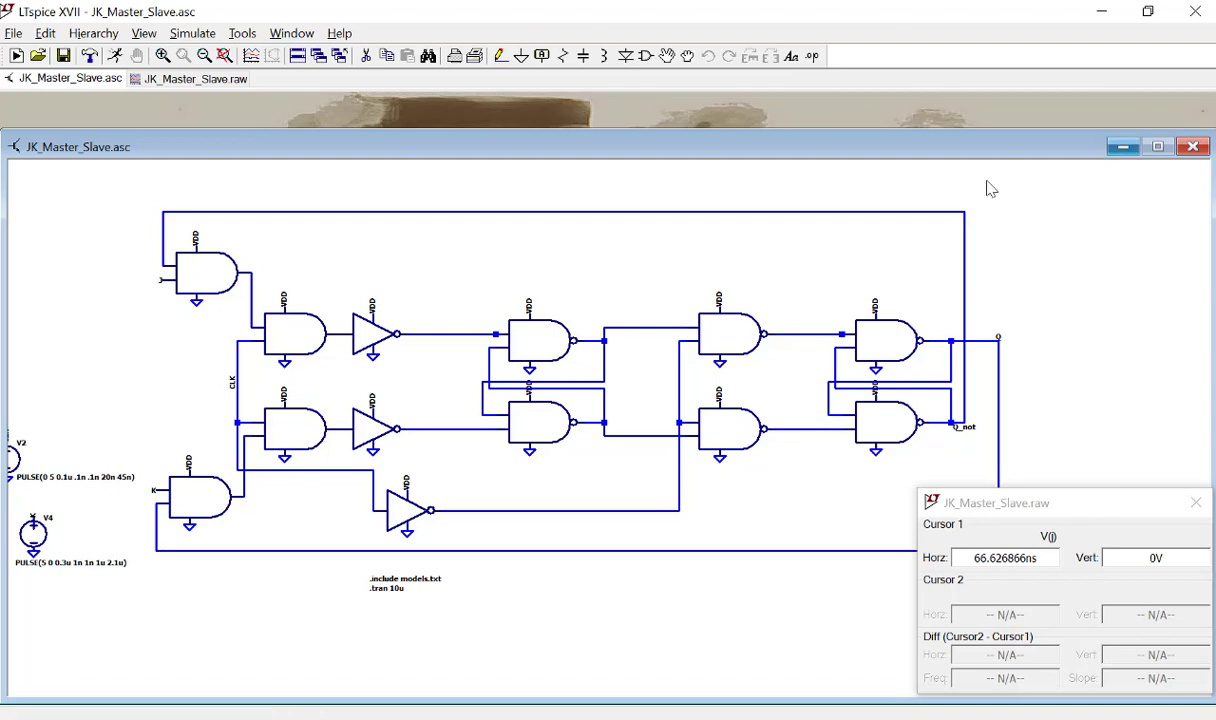
{"action": "left_click", "coordinate": [141, 690]}
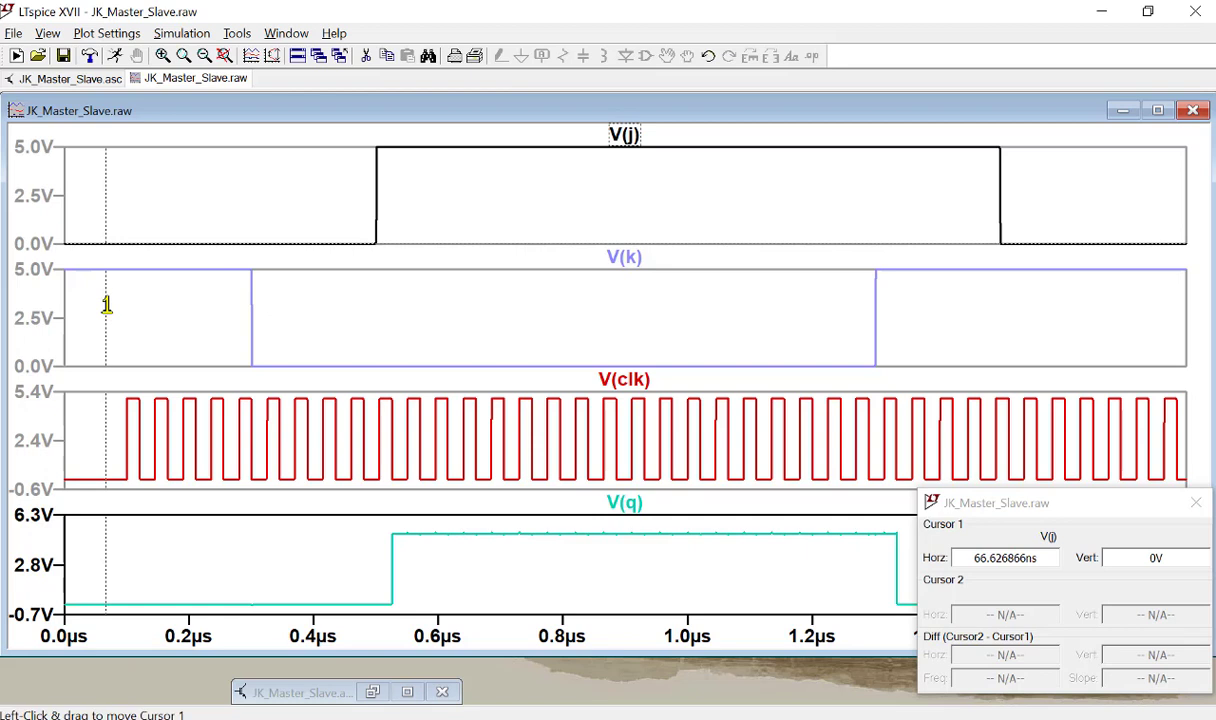
{"action": "left_click_drag", "start_coordinate": [105, 305], "coordinate": [99, 305]}
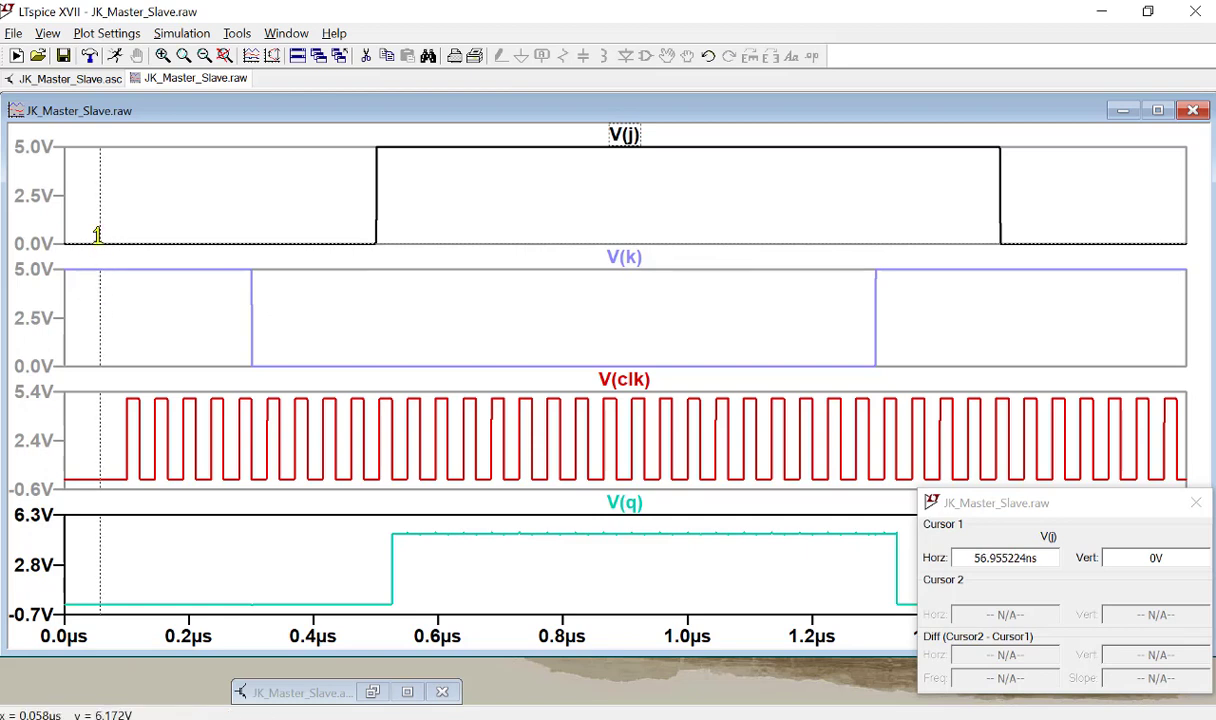
{"action": "left_click_drag", "start_coordinate": [103, 289], "coordinate": [126, 283]}
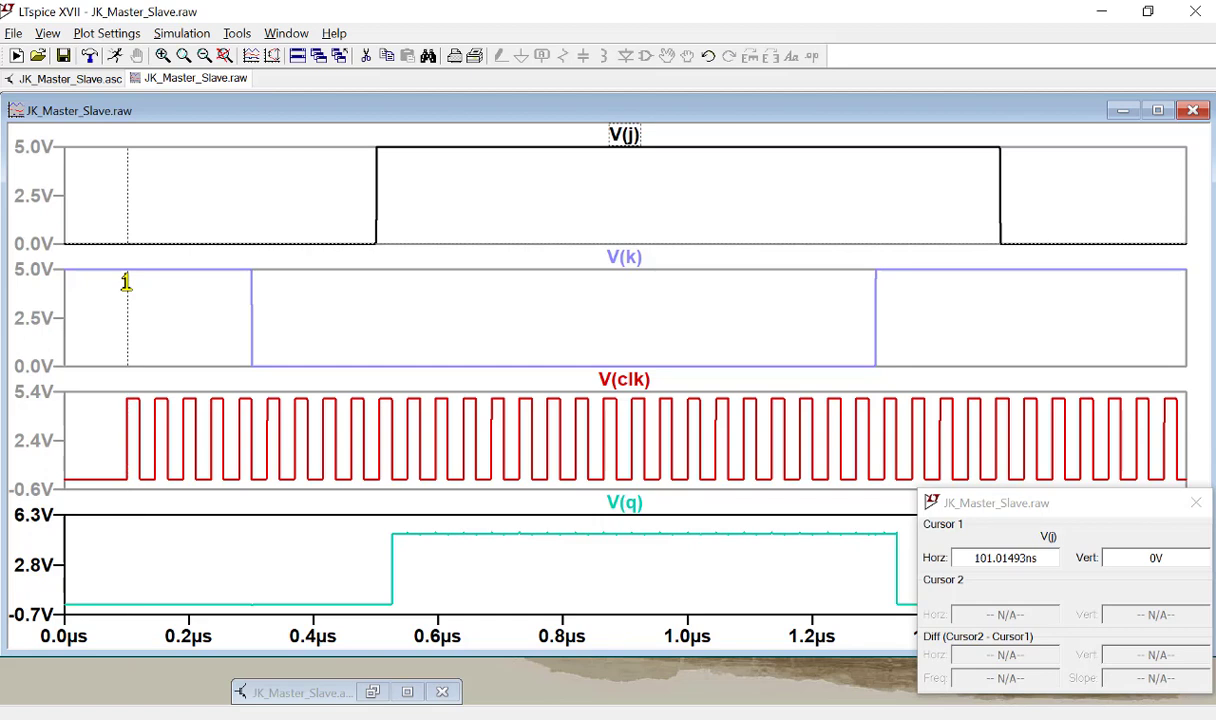
{"action": "left_click_drag", "start_coordinate": [126, 283], "coordinate": [126, 283]}
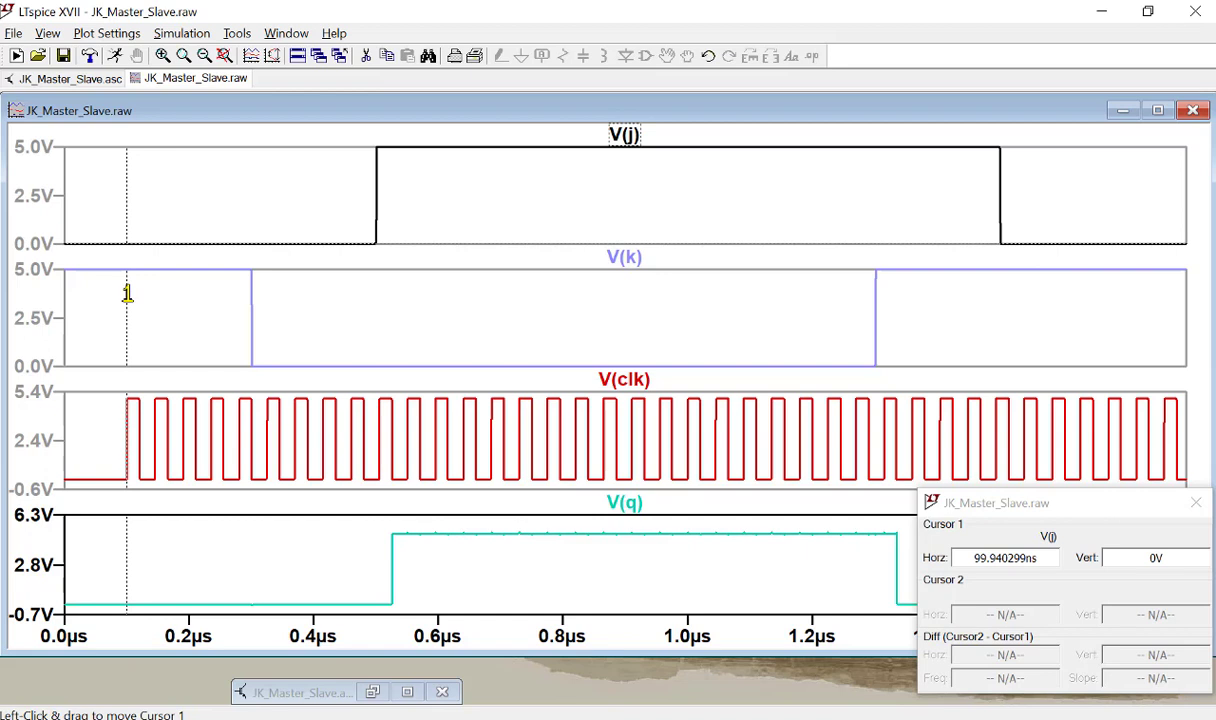
- Move the V(j) cursor across the first clock pulse, from its rising edge to its falling edge at about 121 ns
{"action": "mouse_move", "coordinate": [127, 293]}
{"action": "left_mouse_down"}
{"action": "mouse_move", "coordinate": [146, 294]}
{"action": "mouse_move", "coordinate": [125, 293]}
{"action": "left_mouse_up"}
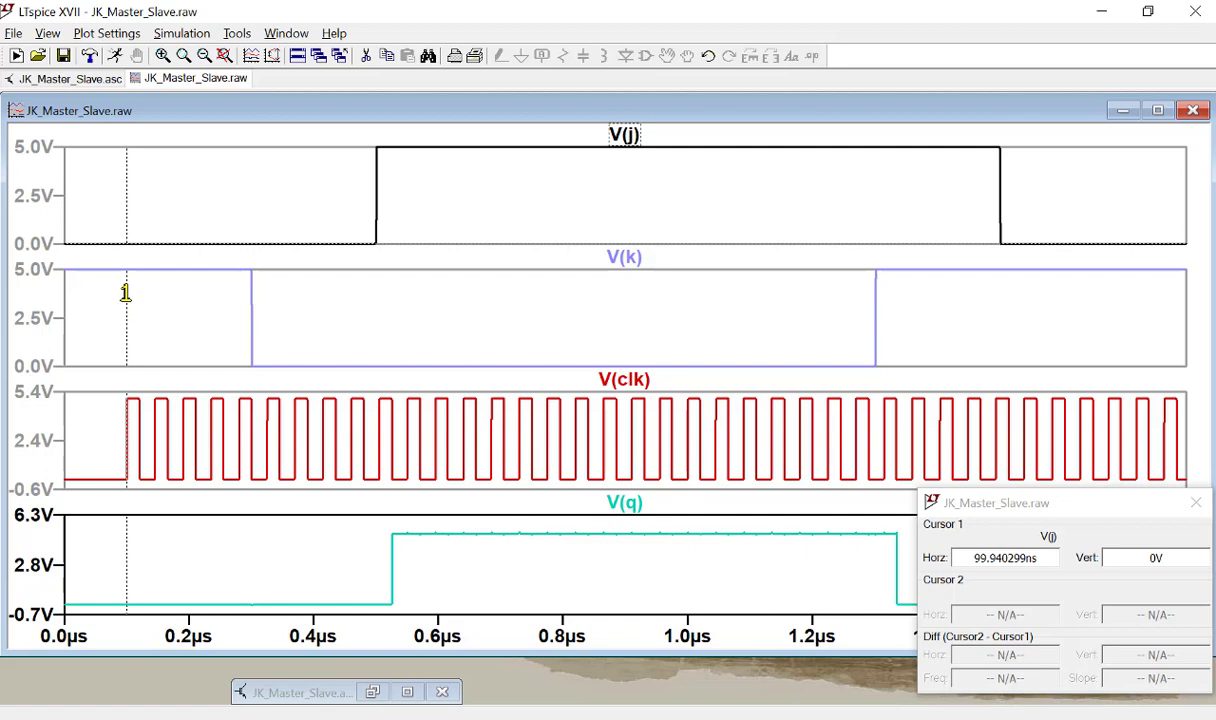
{"action": "left_click_drag", "start_coordinate": [127, 241], "coordinate": [126, 240]}
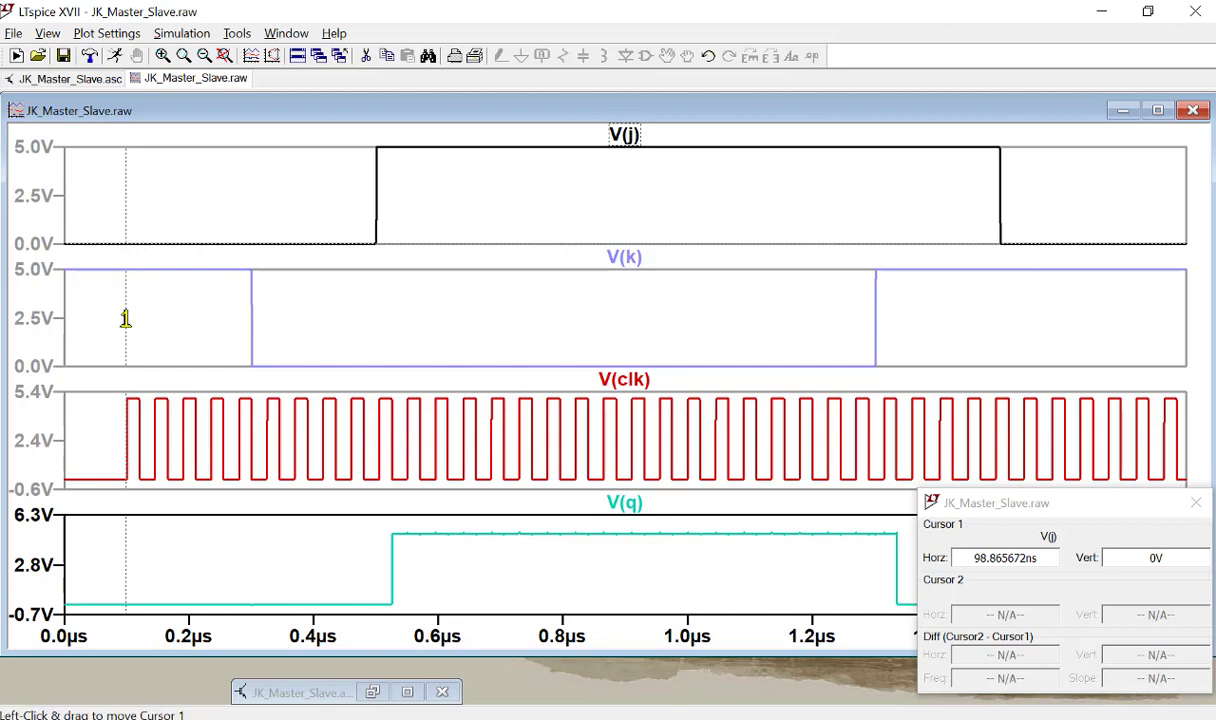
{"action": "left_click_drag", "start_coordinate": [125, 320], "coordinate": [139, 320]}
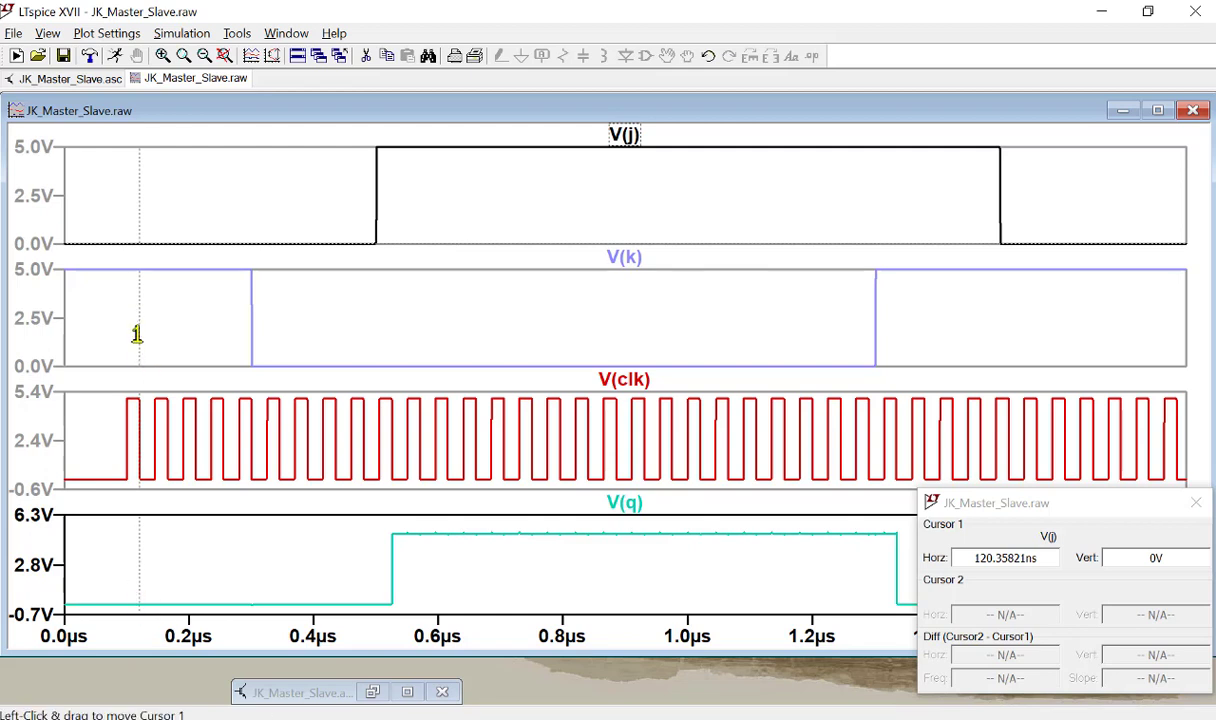
{"action": "left_click_drag", "start_coordinate": [139, 332], "coordinate": [140, 332]}
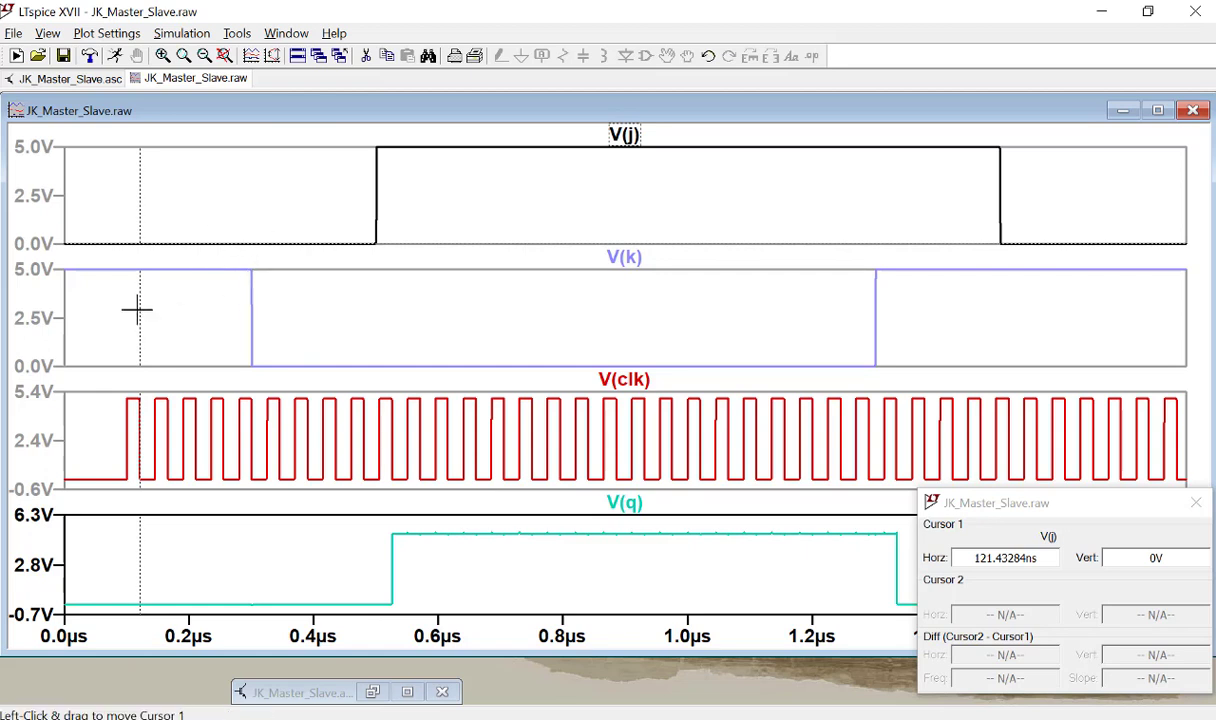
- Step the V(j) cursor through the interval where J and K are both low, ending at the clock's falling edge at about 478 ns
{"action": "left_click_drag", "start_coordinate": [140, 312], "coordinate": [266, 324]}
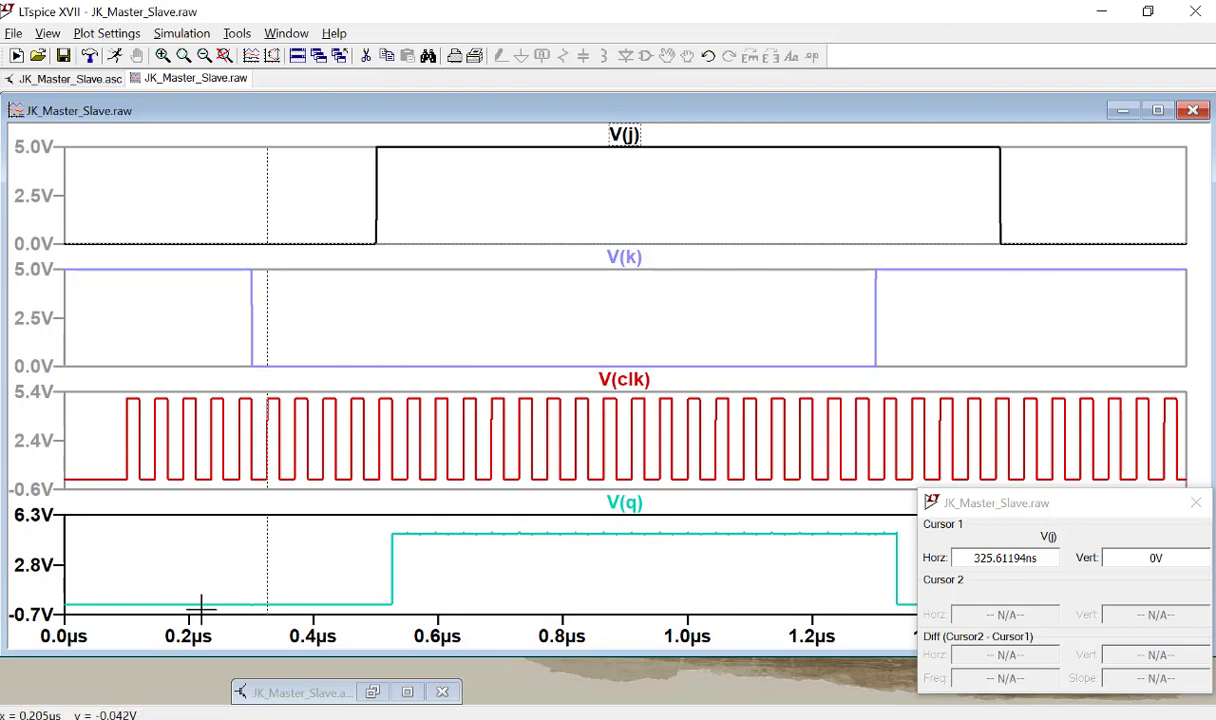
{"action": "left_click_drag", "start_coordinate": [267, 337], "coordinate": [306, 338]}
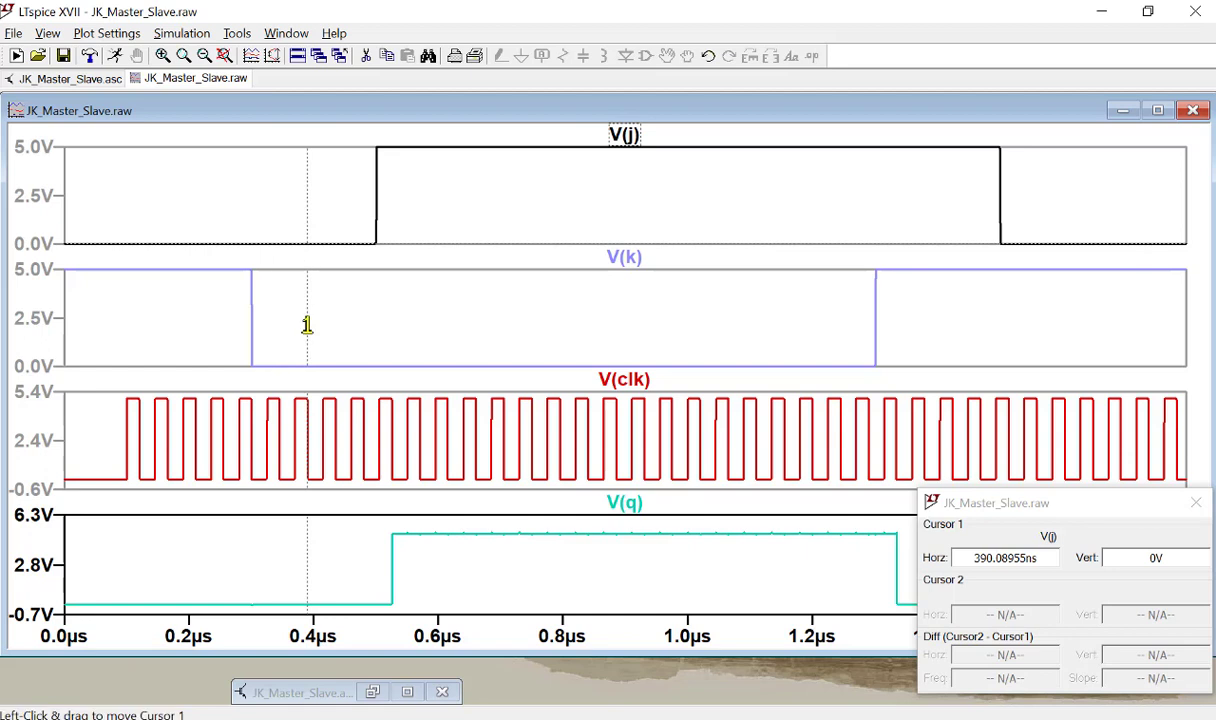
{"action": "left_click_drag", "start_coordinate": [307, 325], "coordinate": [370, 327]}
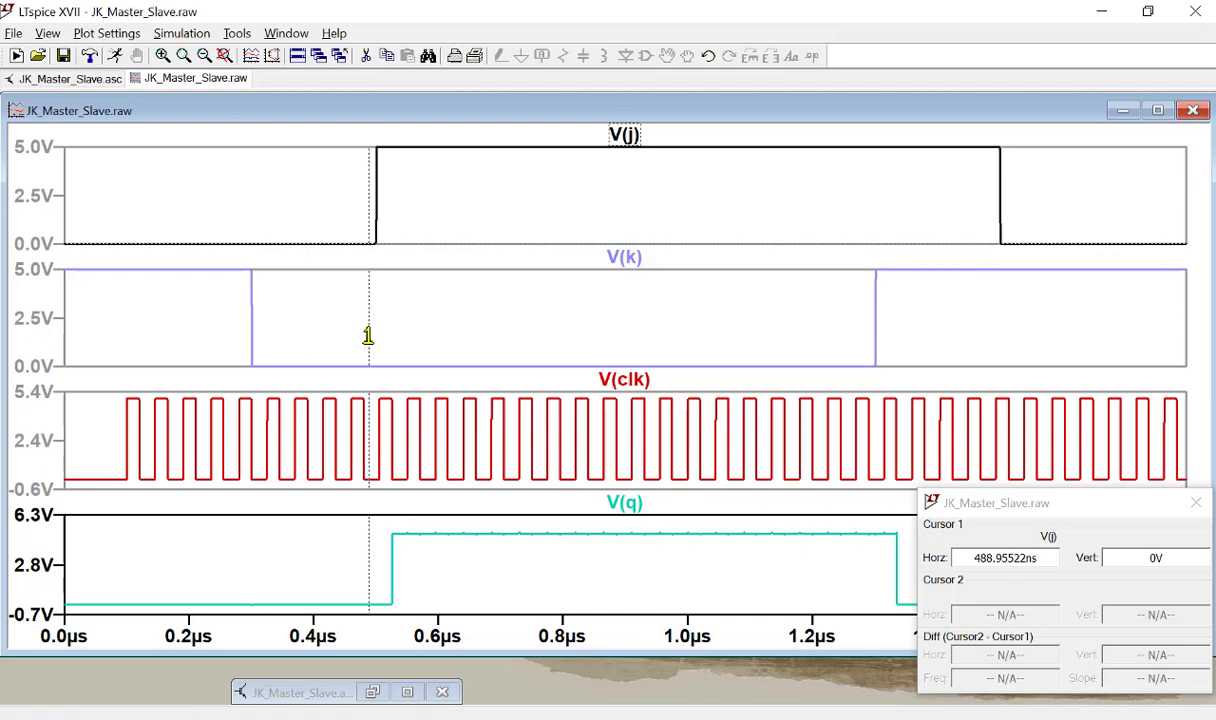
{"action": "left_click_drag", "start_coordinate": [353, 333], "coordinate": [349, 333]}
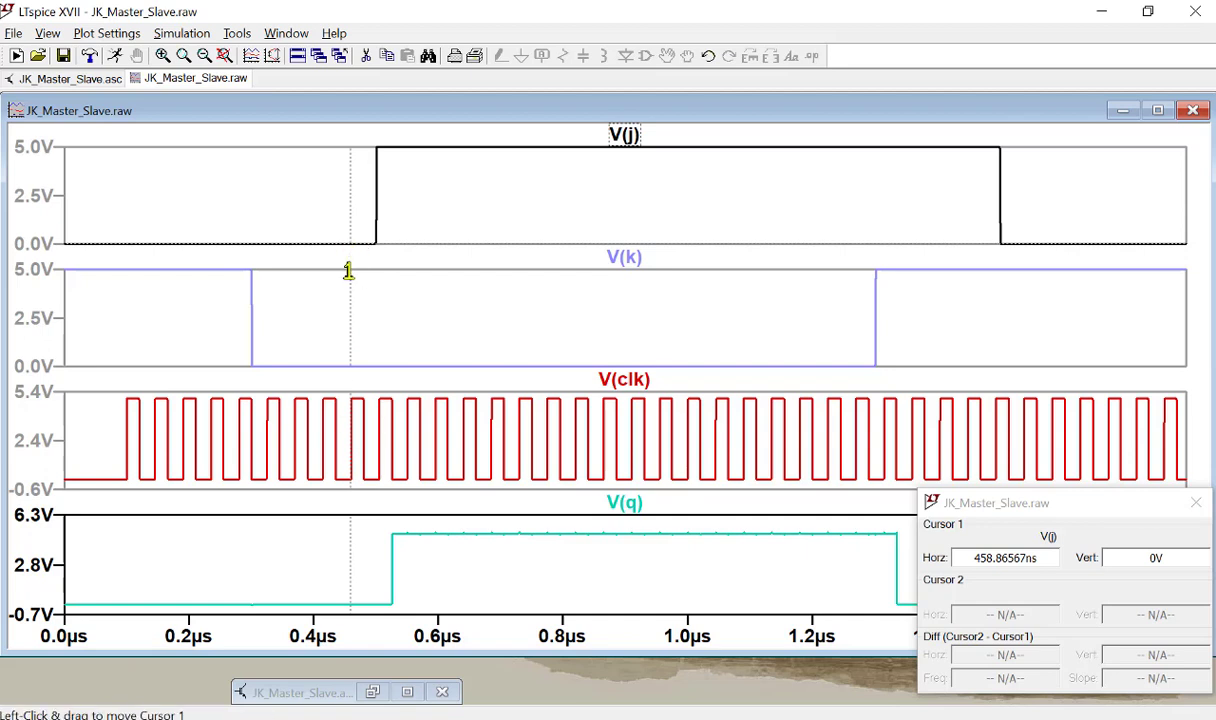
{"action": "left_click_drag", "start_coordinate": [351, 284], "coordinate": [362, 284]}
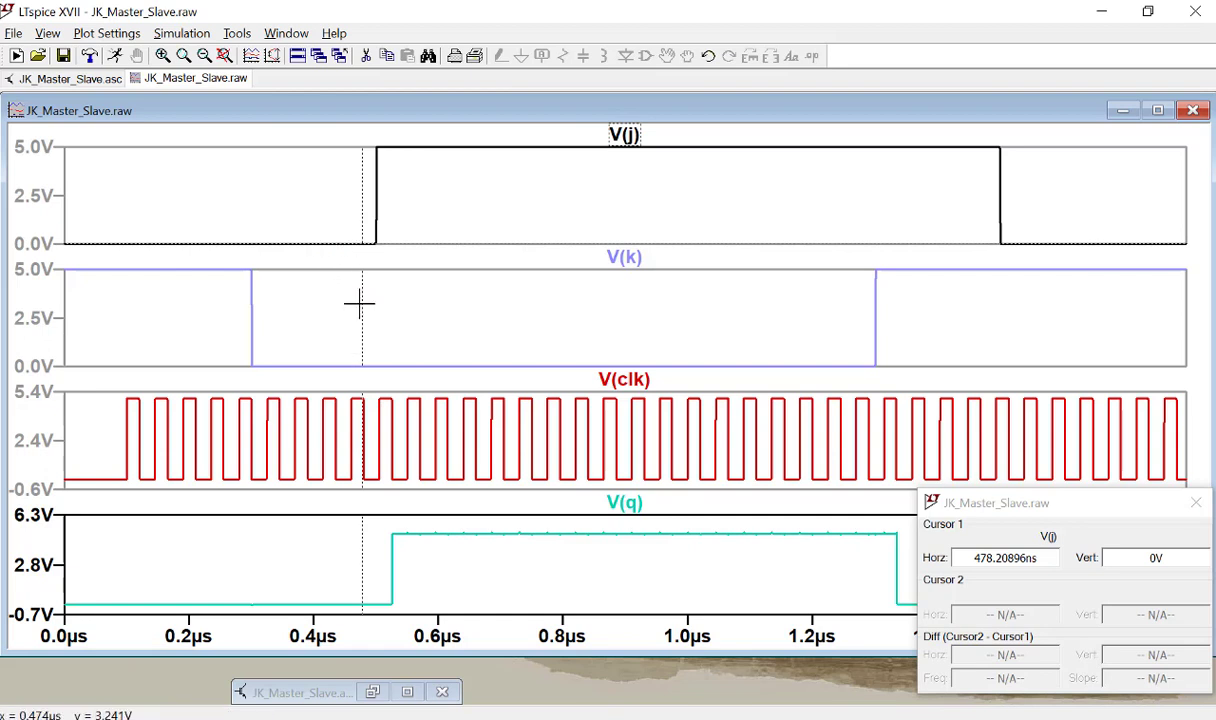
- Move the cursor to J's rising edge at 504 ns, on to Q's rising edge at about 524 ns, and then to about 615 ns
{"action": "left_click_drag", "start_coordinate": [363, 305], "coordinate": [378, 305]}
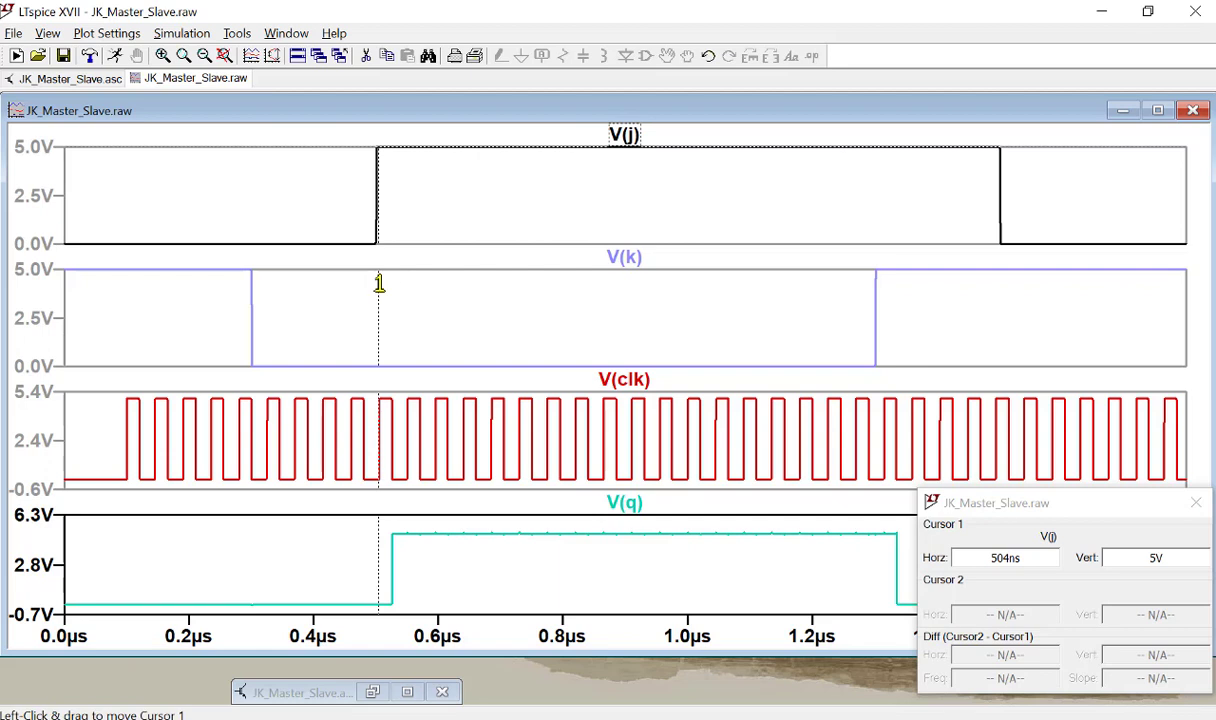
{"action": "left_click_drag", "start_coordinate": [379, 283], "coordinate": [390, 284]}
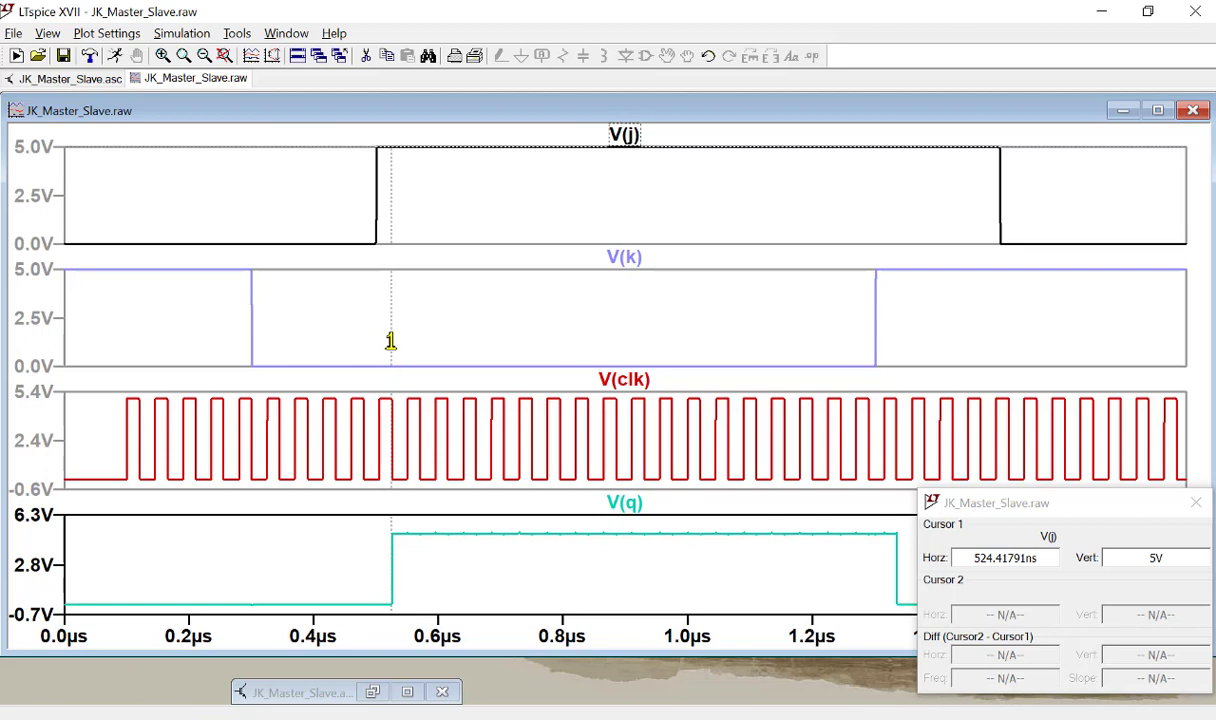
{"action": "left_click_drag", "start_coordinate": [390, 340], "coordinate": [446, 347]}
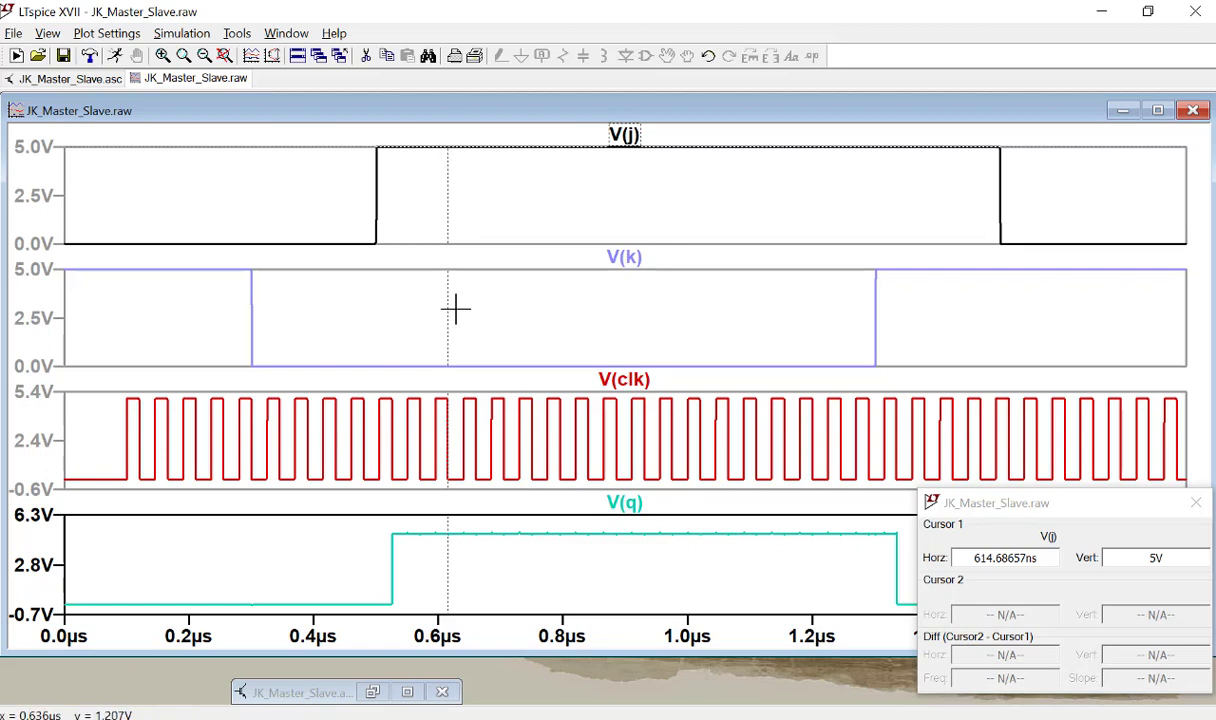
- Move the cursor past K's second rising edge to Q's falling edge at about 1.334 µs, shifting the cursor readout off that part of V(q)
{"action": "left_click_drag", "start_coordinate": [442, 309], "coordinate": [884, 317]}
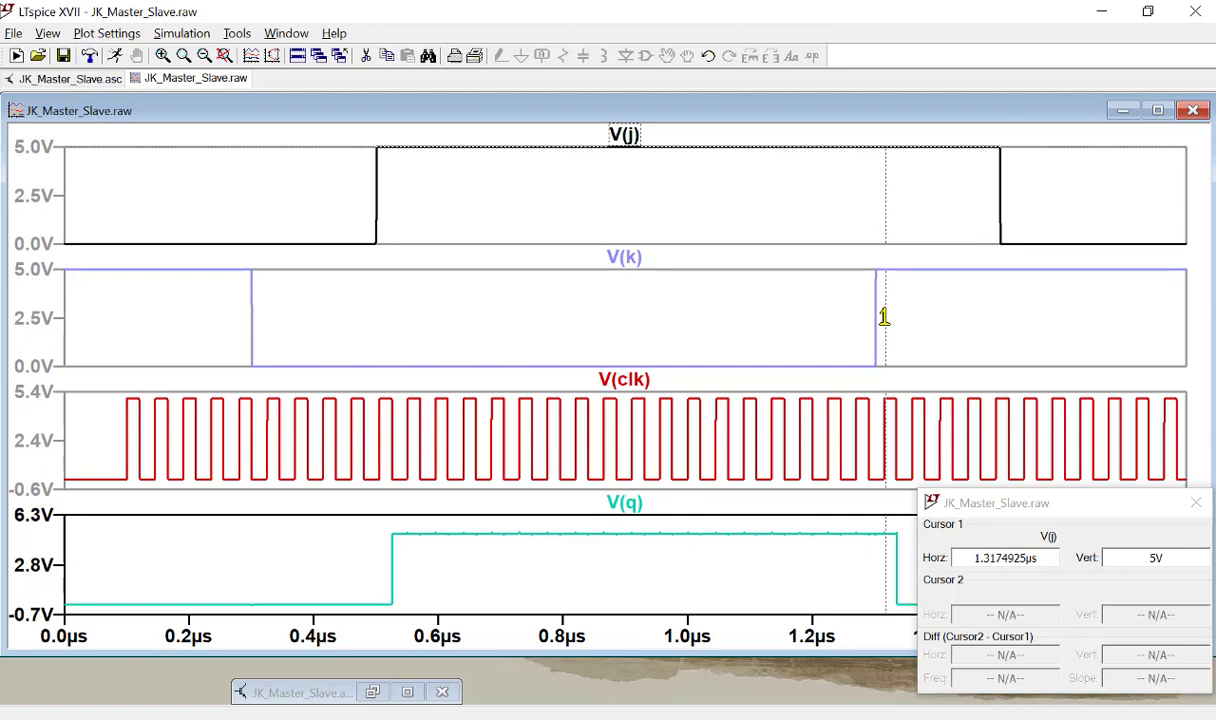
{"action": "left_click_drag", "start_coordinate": [1097, 508], "coordinate": [461, 488]}
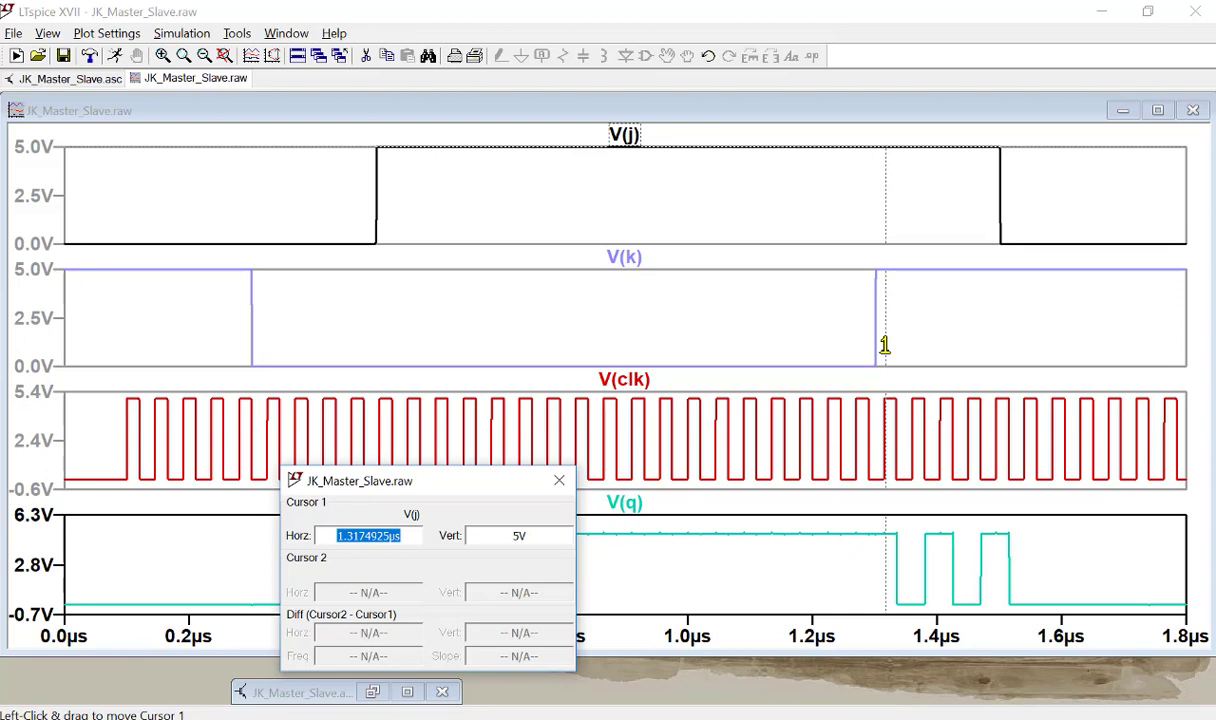
{"action": "left_click", "coordinate": [885, 343]}
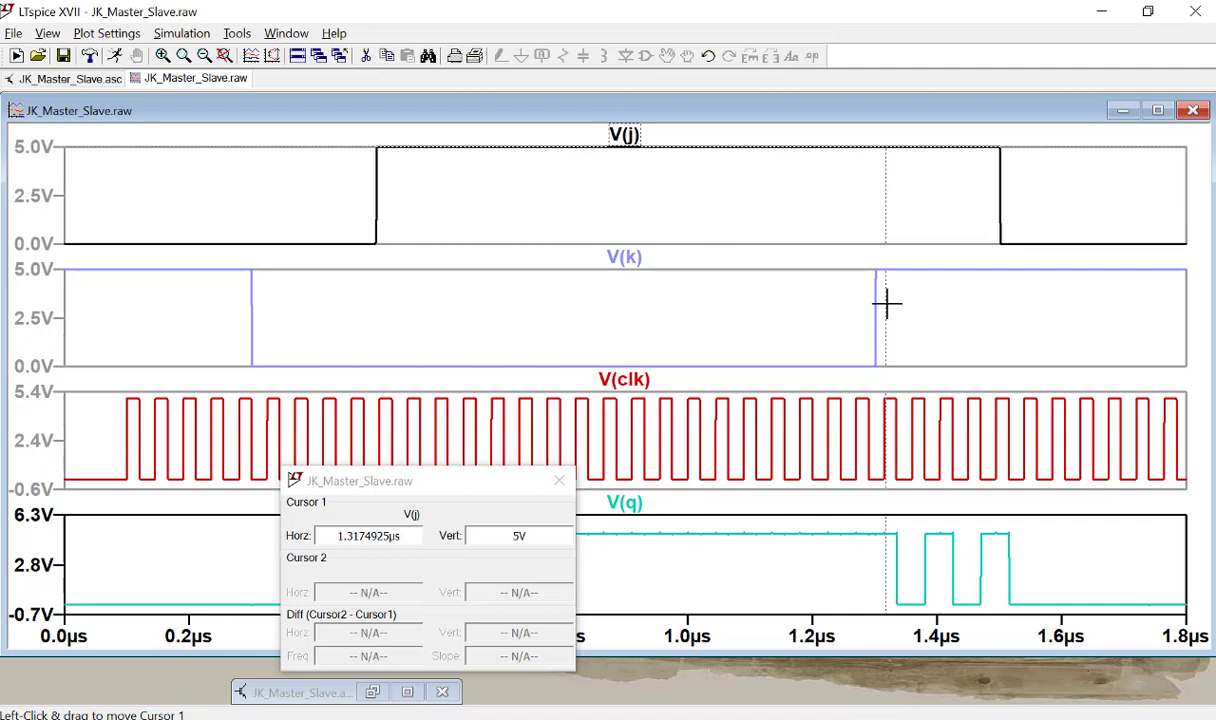
{"action": "left_click_drag", "start_coordinate": [885, 304], "coordinate": [882, 420]}
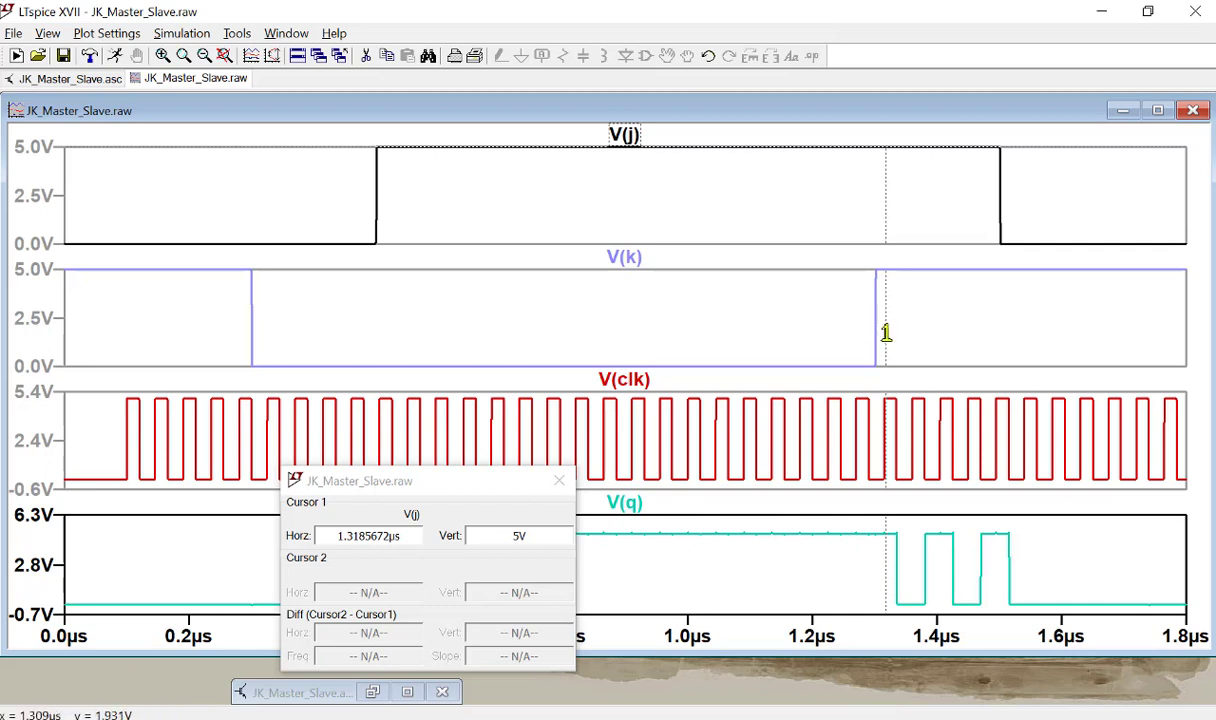
{"action": "left_click_drag", "start_coordinate": [882, 331], "coordinate": [895, 337]}
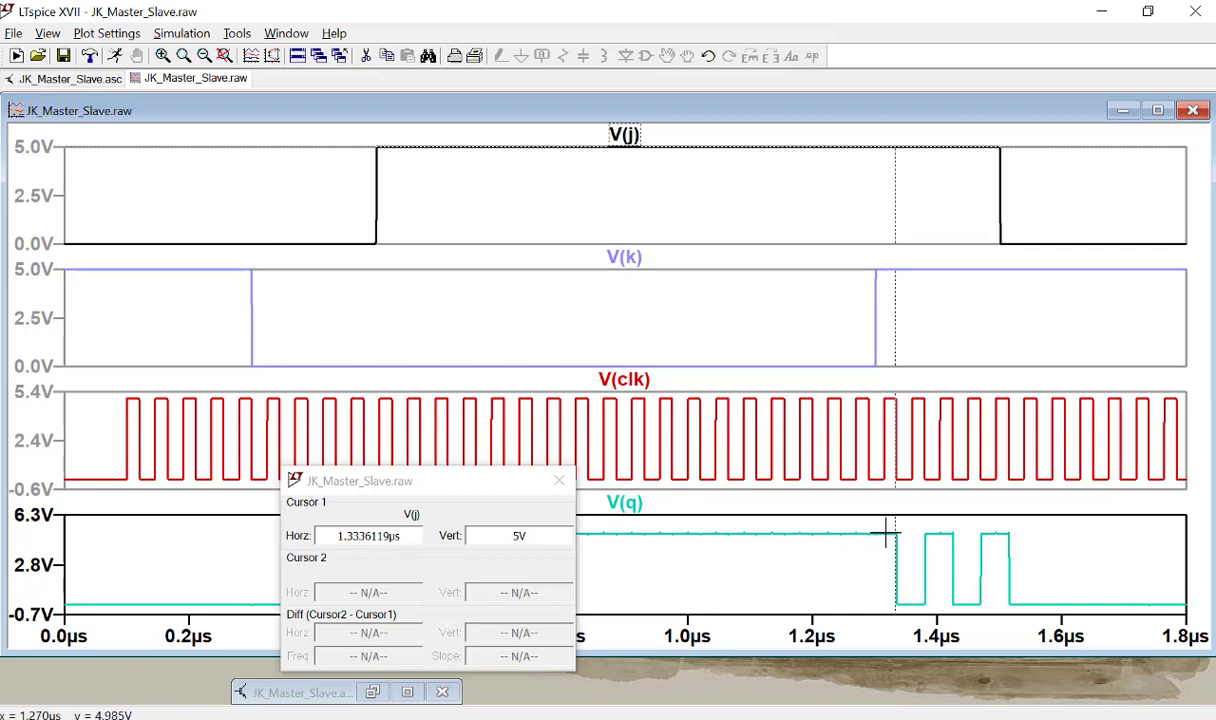
- Trace Q's toggling to about 1.425 µs, continue past J's falling edge to about 1.691 µs, and remove the cursor
{"action": "left_click_drag", "start_coordinate": [898, 542], "coordinate": [897, 543]}
{"action": "left_click_drag", "start_coordinate": [897, 347], "coordinate": [952, 355]}
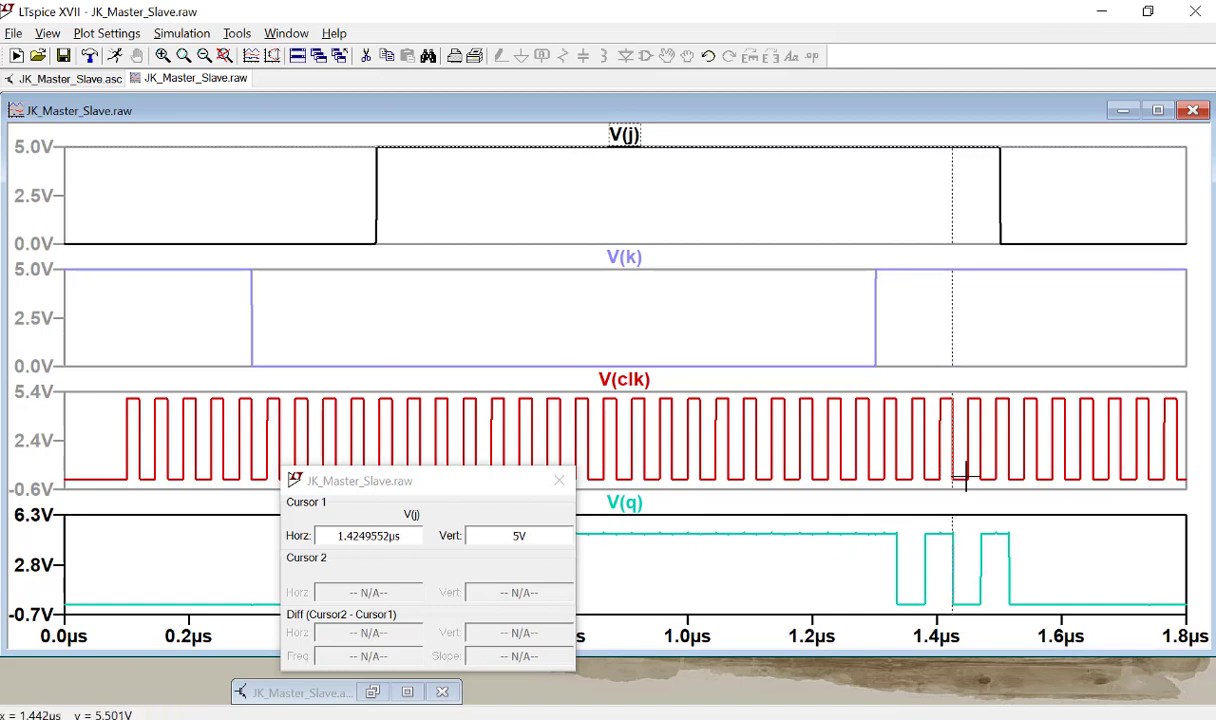
{"action": "left_click_drag", "start_coordinate": [953, 353], "coordinate": [1023, 356]}
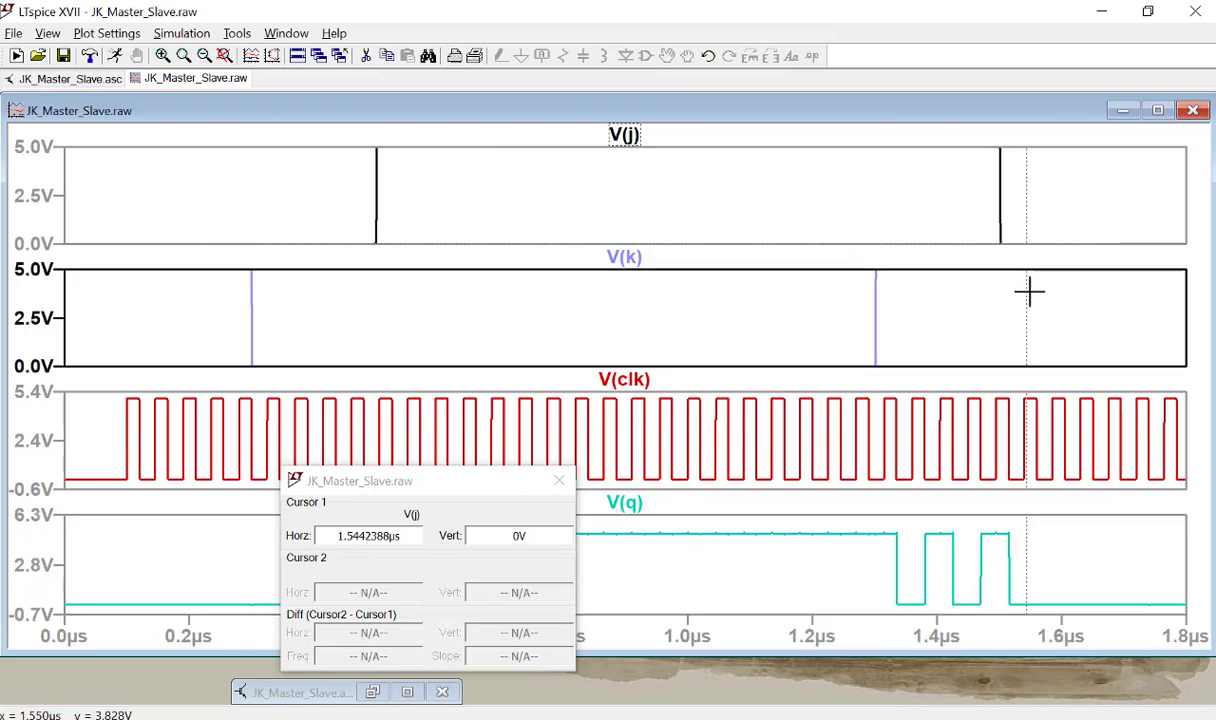
{"action": "left_click_drag", "start_coordinate": [1025, 292], "coordinate": [1038, 421]}
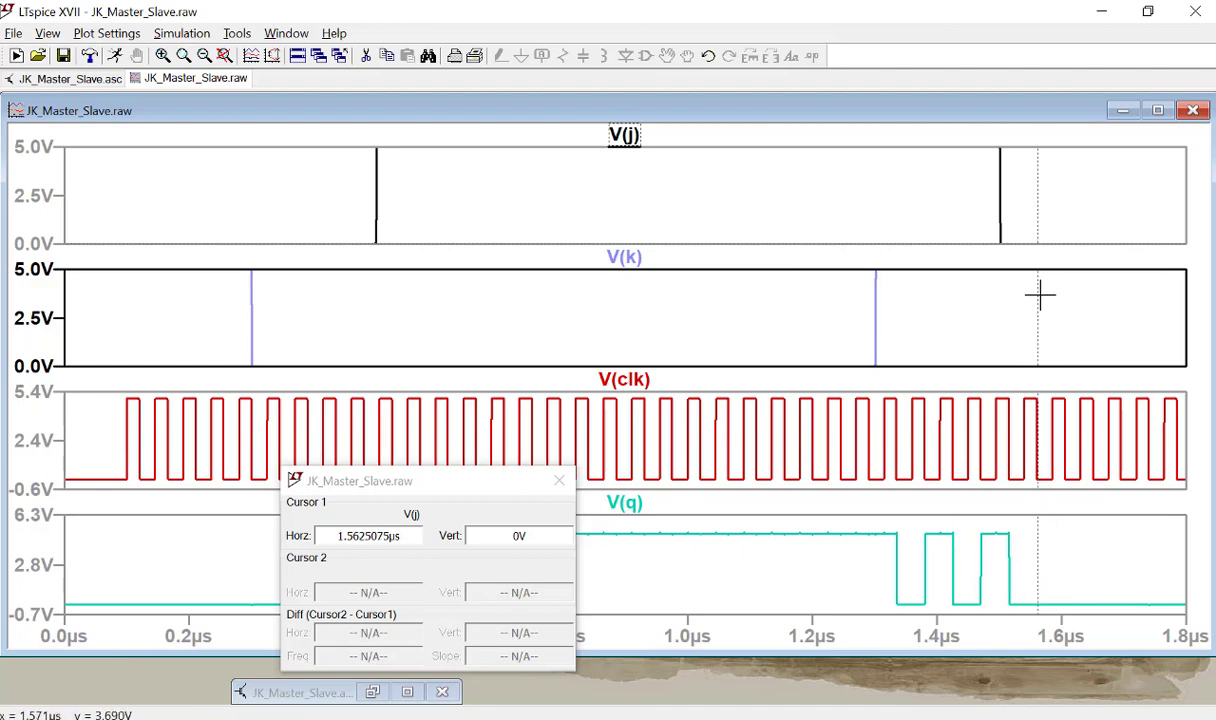
{"action": "left_click_drag", "start_coordinate": [1038, 295], "coordinate": [1118, 290]}
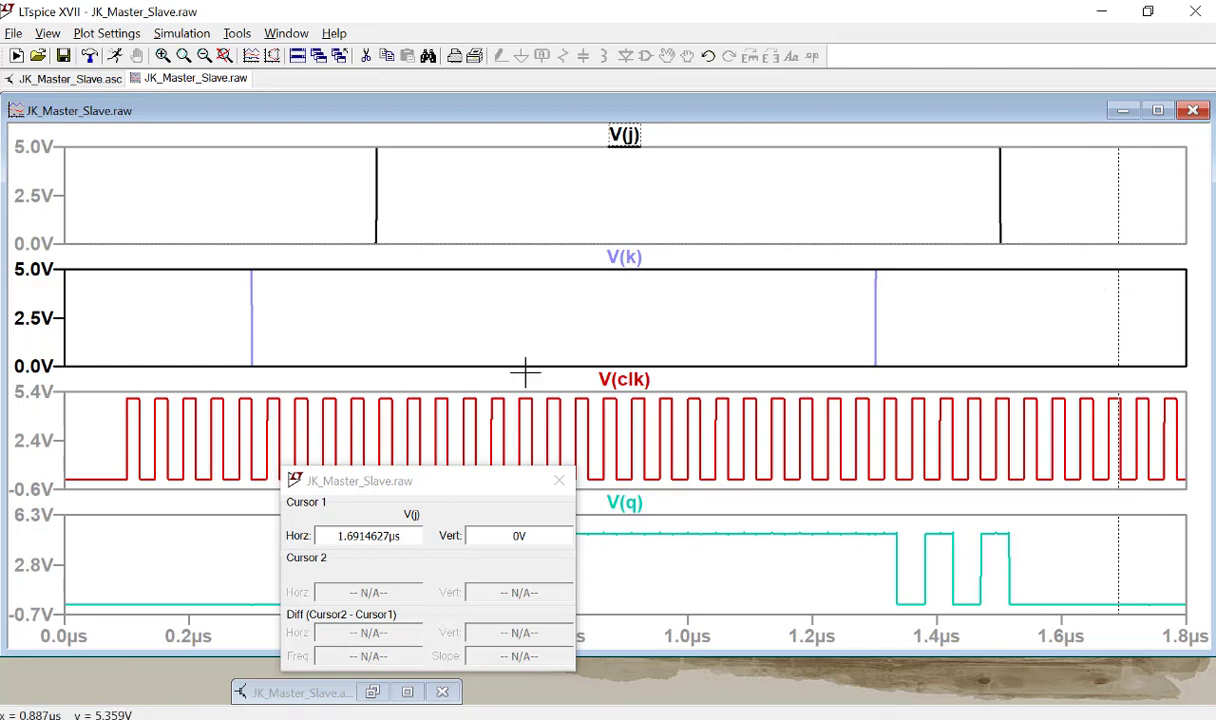
{"action": "left_click", "coordinate": [559, 481]}
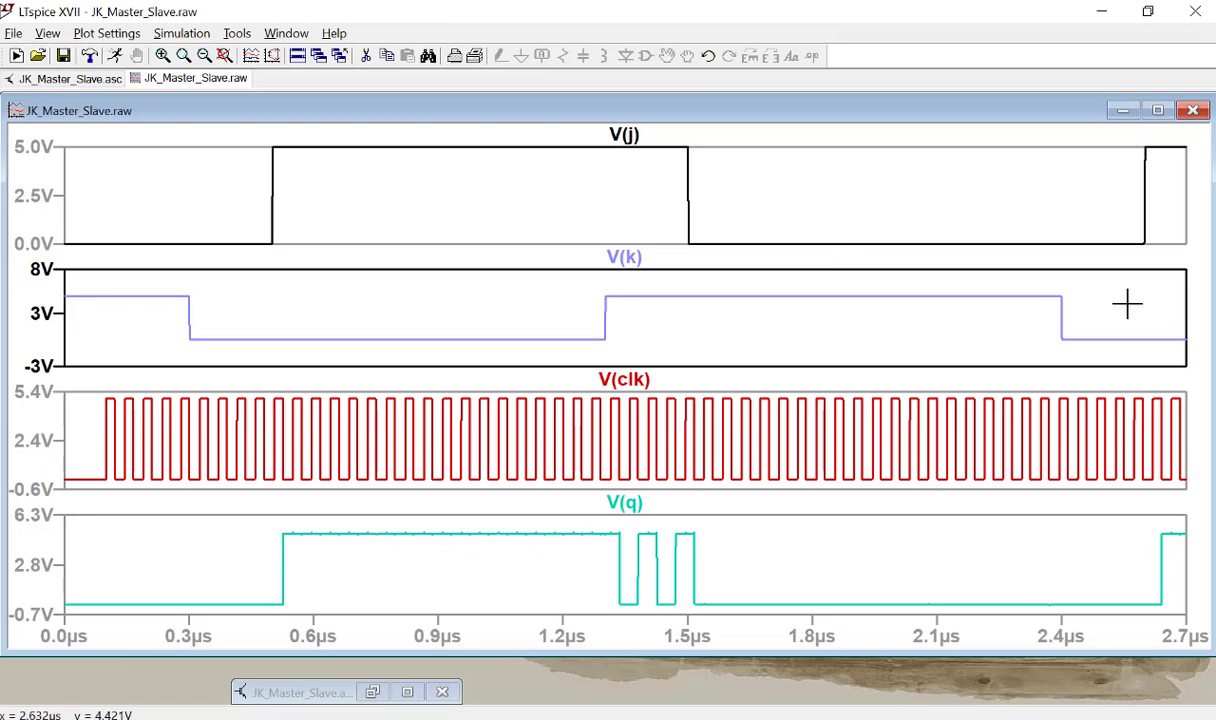
- Attach a new cursor to V(j) and move it to about 2.571 µs, then just past J's second rising edge at about 2.619 µs
{"action": "left_click", "coordinate": [624, 134]}
{"action": "left_click_drag", "start_coordinate": [621, 183], "coordinate": [1130, 191]}
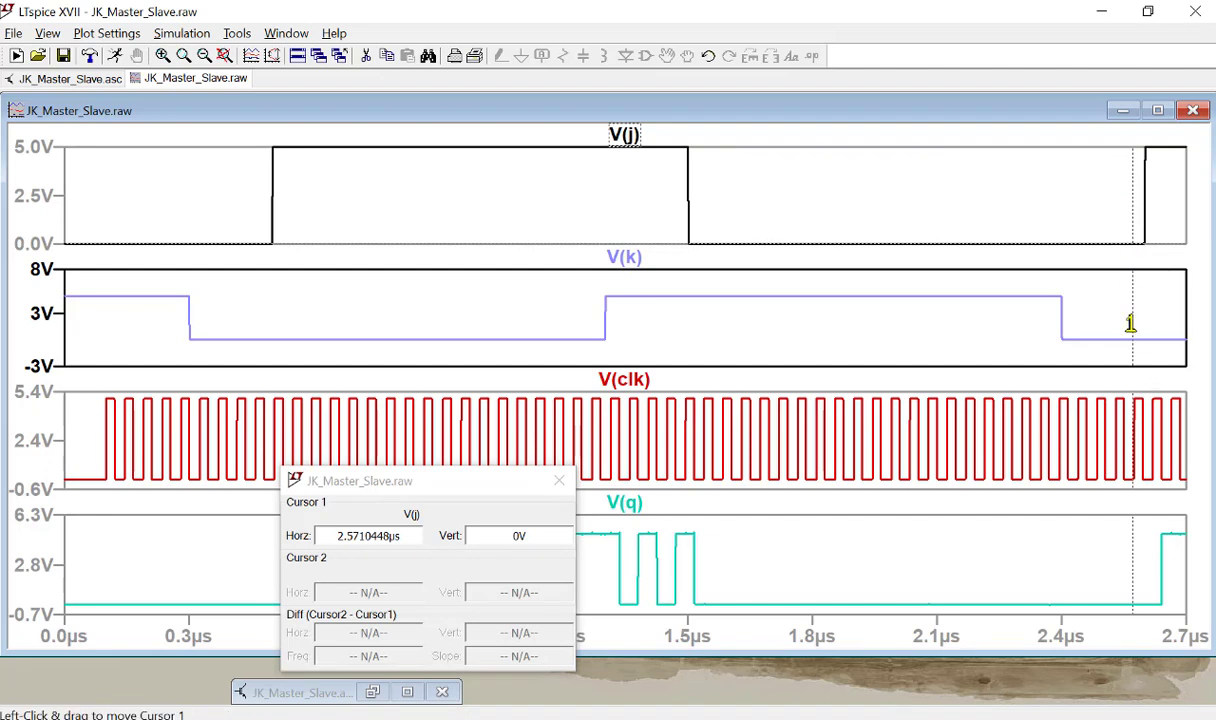
{"action": "left_click_drag", "start_coordinate": [1133, 322], "coordinate": [1150, 410]}
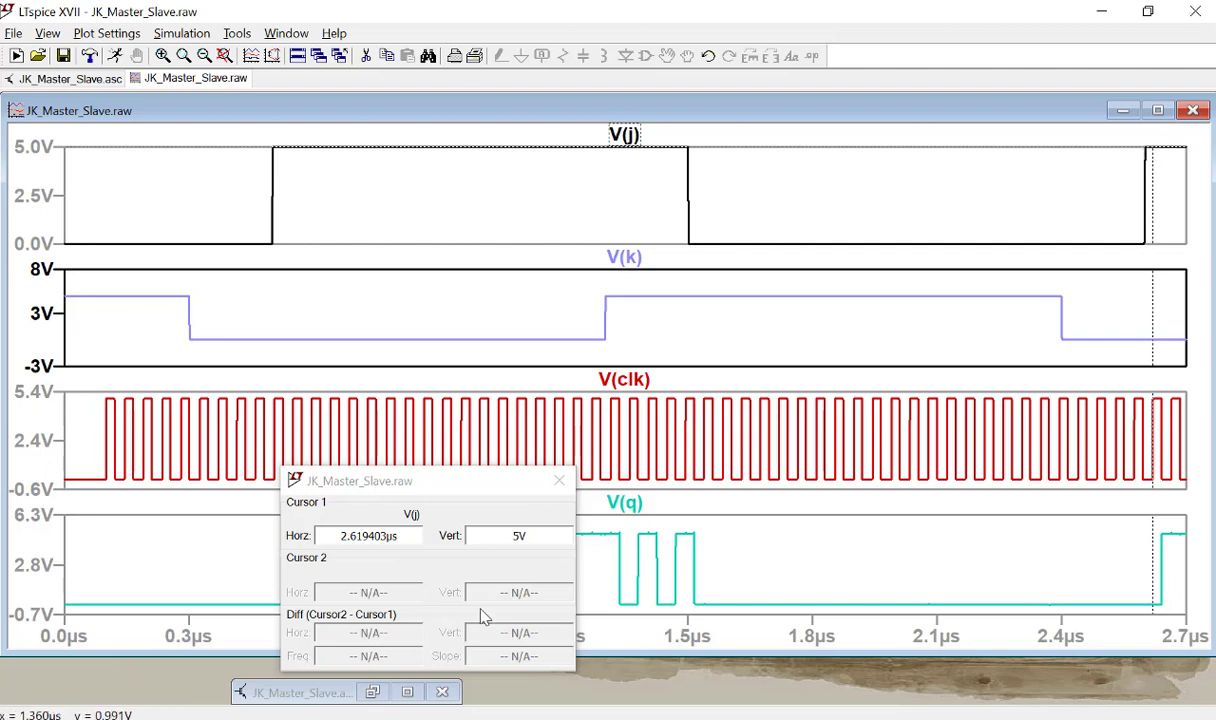
- Check the schematic briefly and minimize it, then move the V(j) cursor to Q's last rising edge at about 2.645 µs and remove the cursor
{"action": "left_click", "coordinate": [371, 691]}
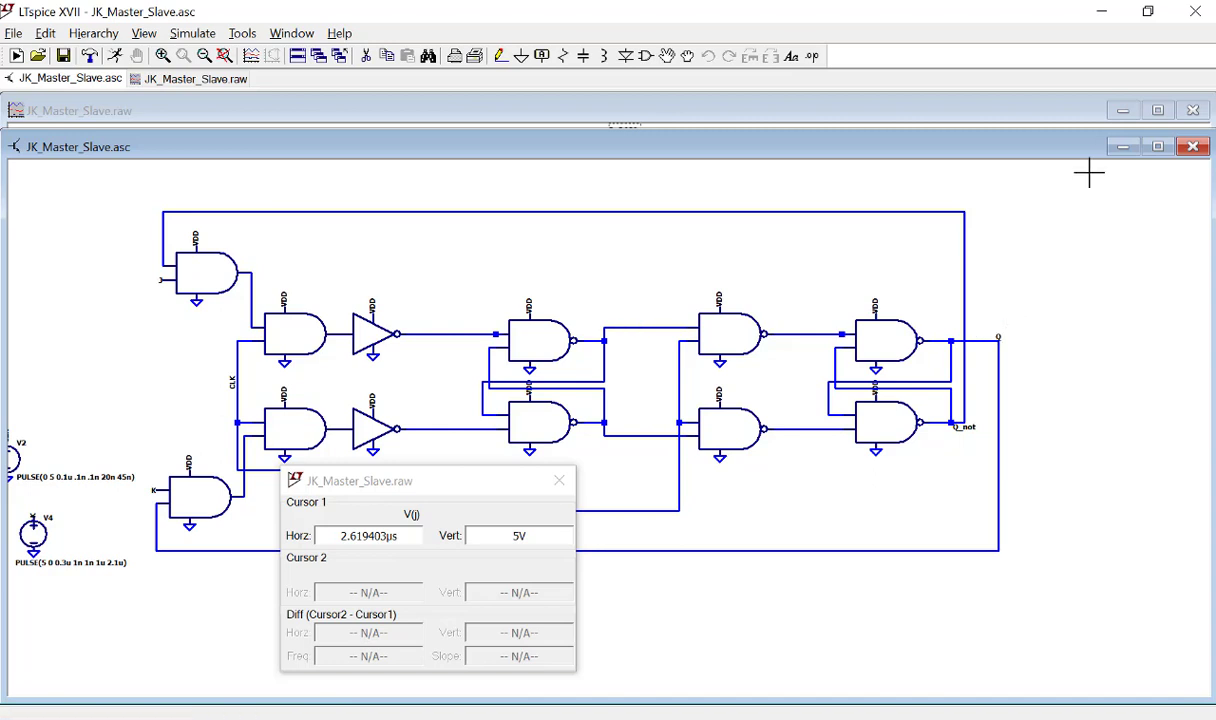
{"action": "left_click", "coordinate": [1066, 132]}
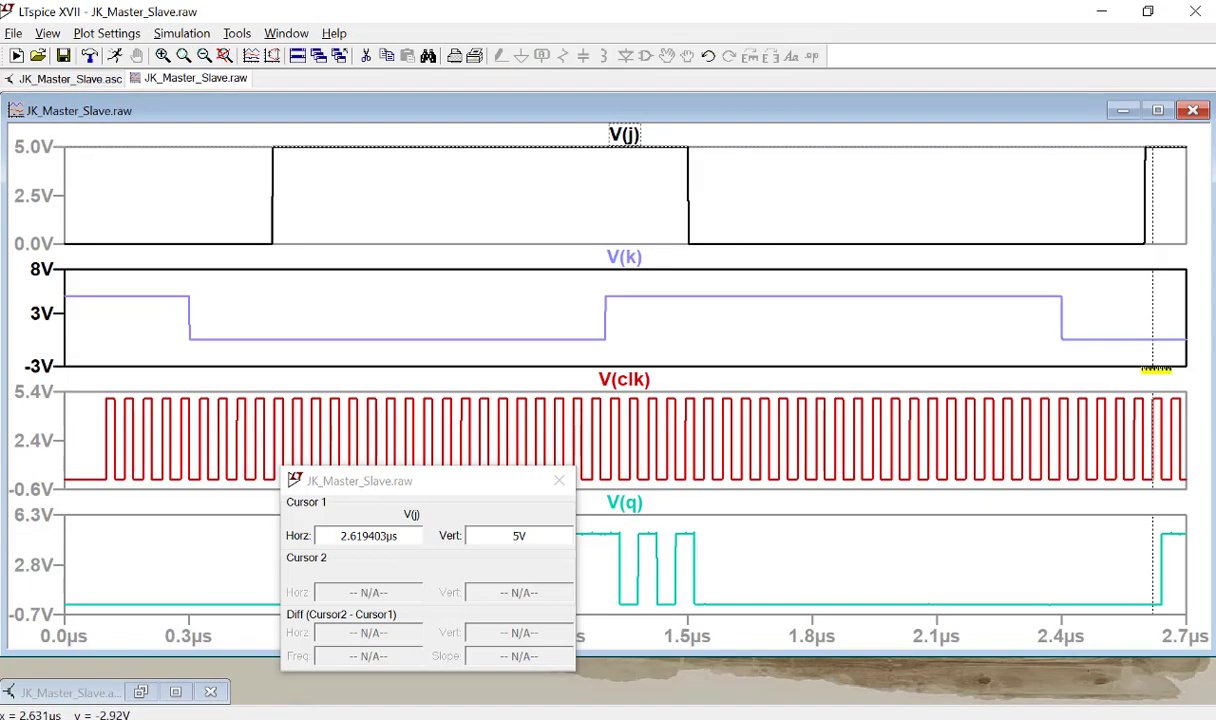
{"action": "left_click_drag", "start_coordinate": [1155, 369], "coordinate": [1162, 366]}
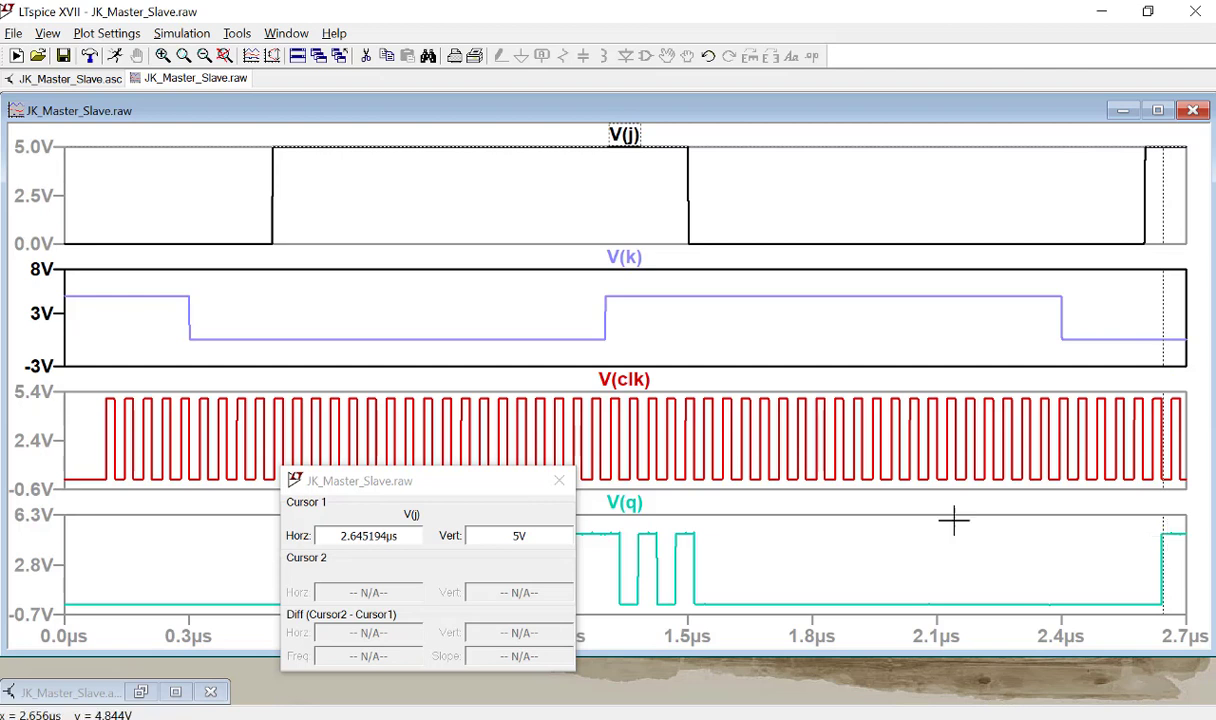
{"action": "left_click", "coordinate": [559, 481]}
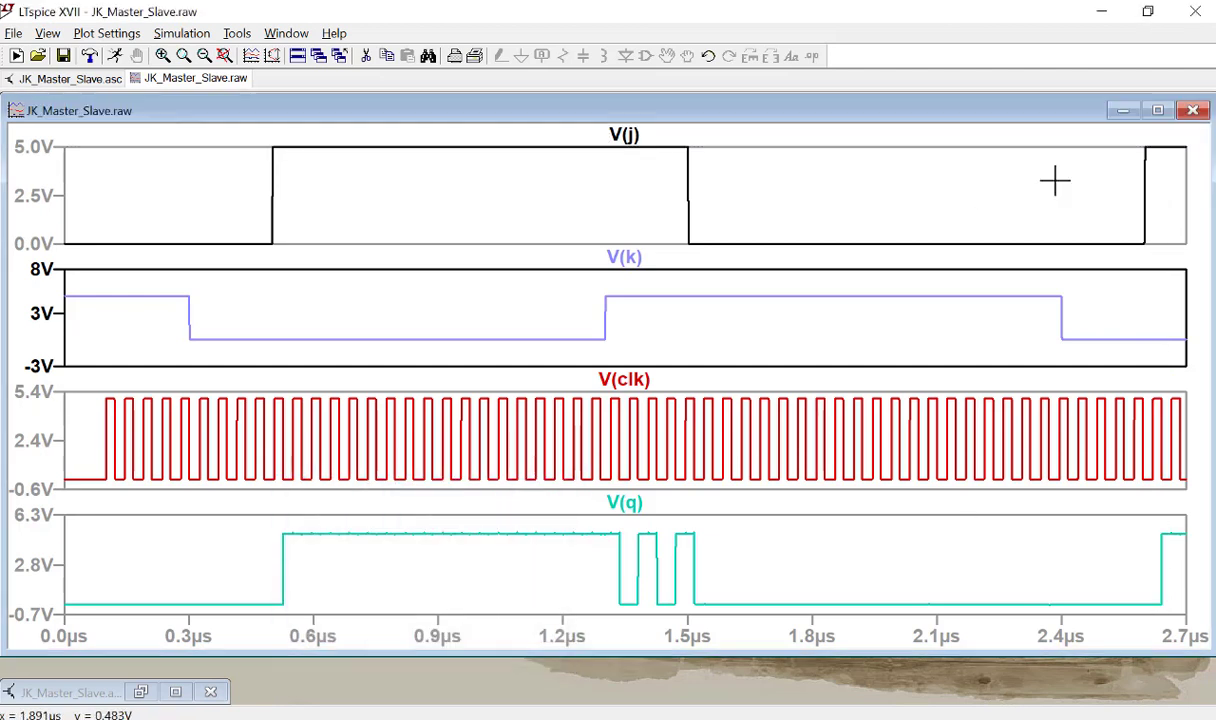
- Close the JK_Master_Slave waveform and schematic windows, and open JK_Master_Slave_v2.asc from the digitalLogicSims folder
{"action": "left_click", "coordinate": [1192, 110]}
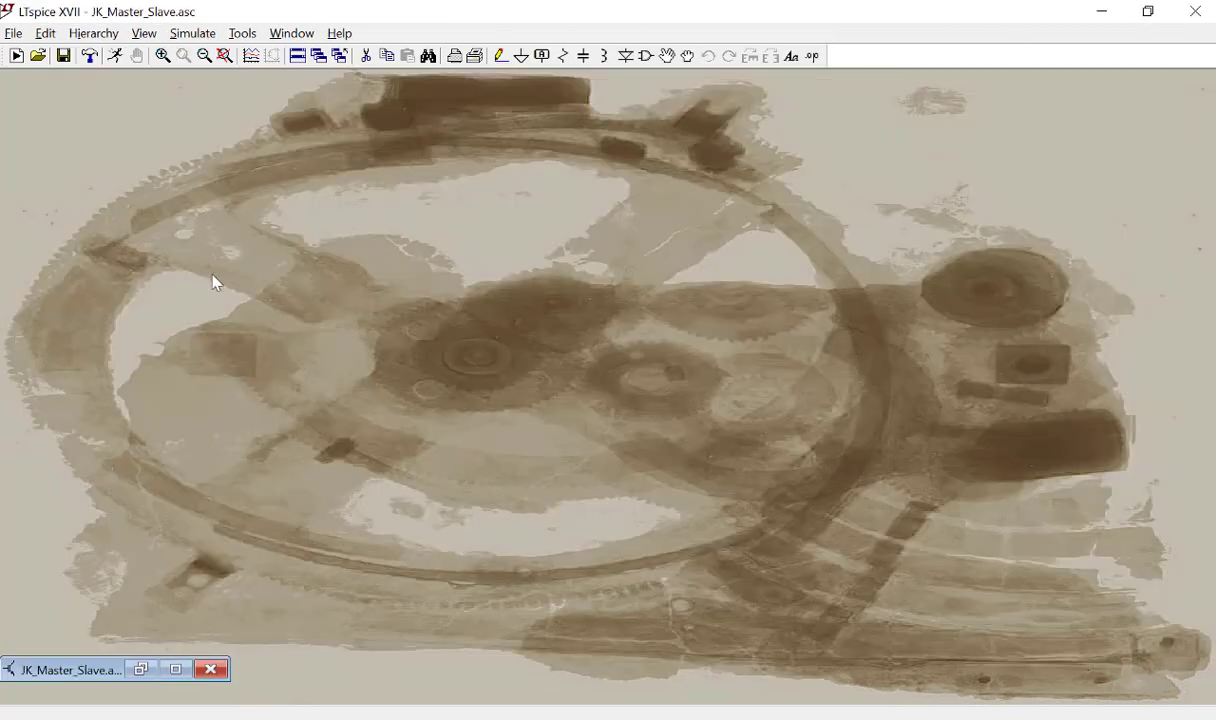
{"action": "left_click", "coordinate": [212, 671]}
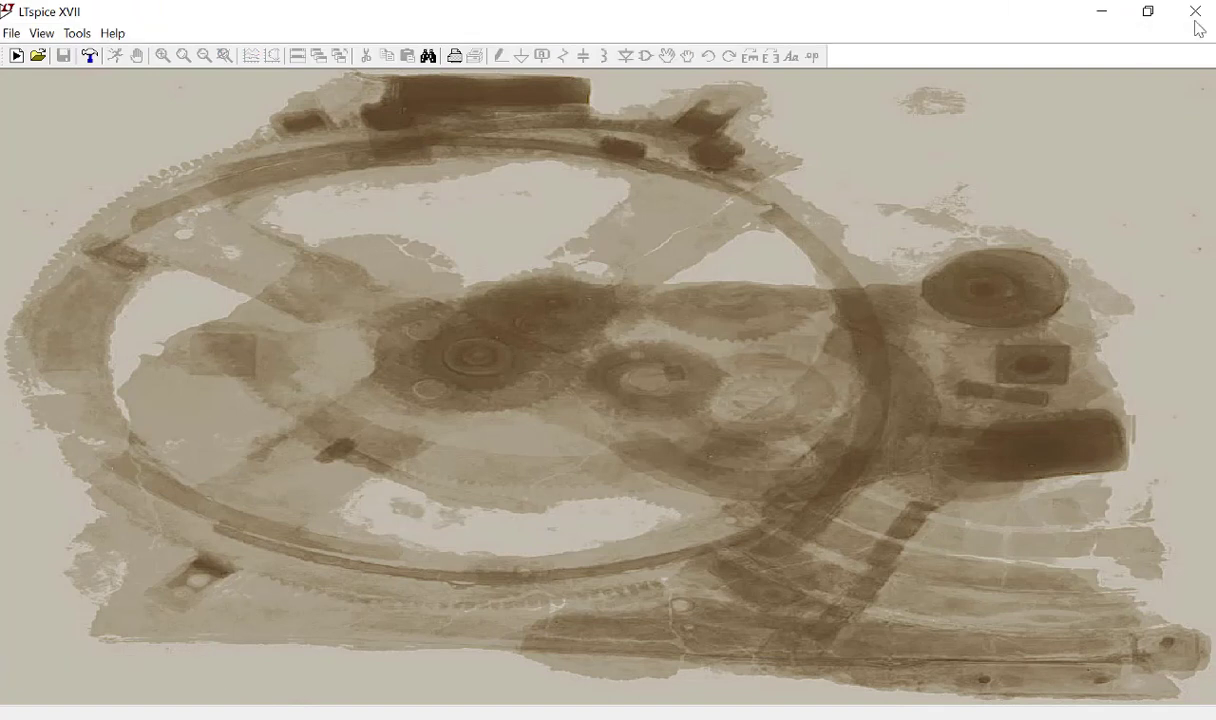
{"action": "left_click", "coordinate": [1101, 20]}
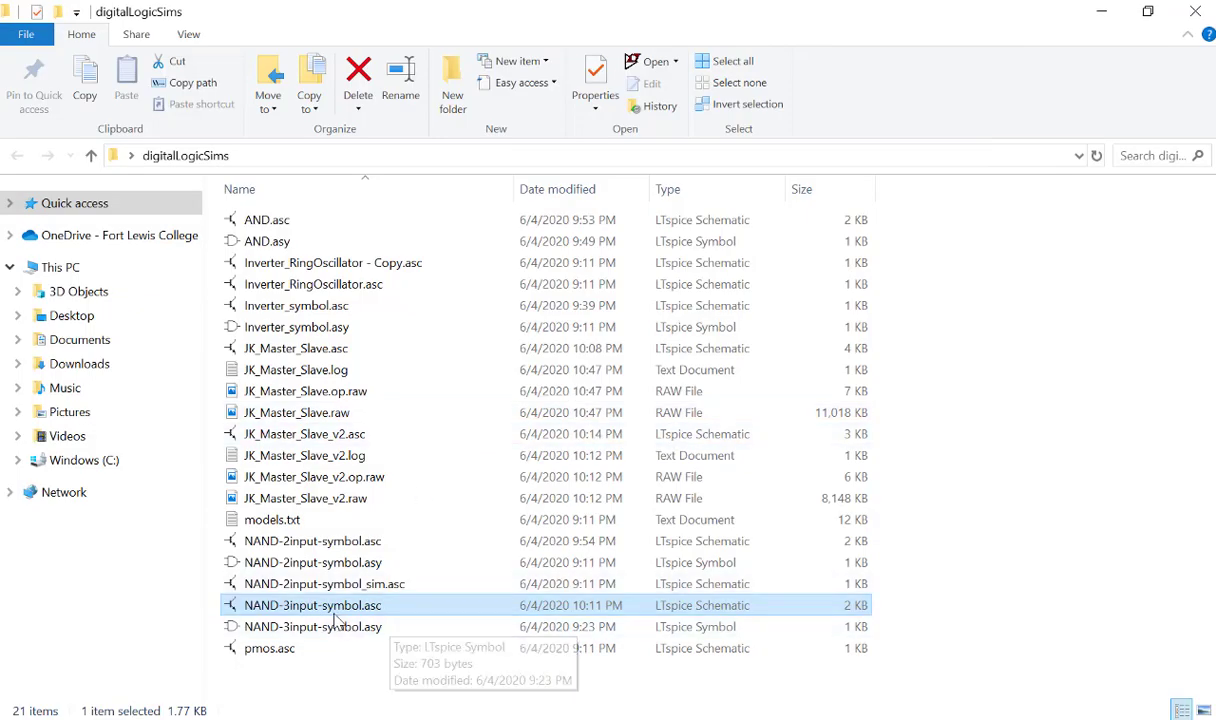
{"action": "left_click", "coordinate": [343, 352]}
{"action": "double_click", "coordinate": [337, 434]}
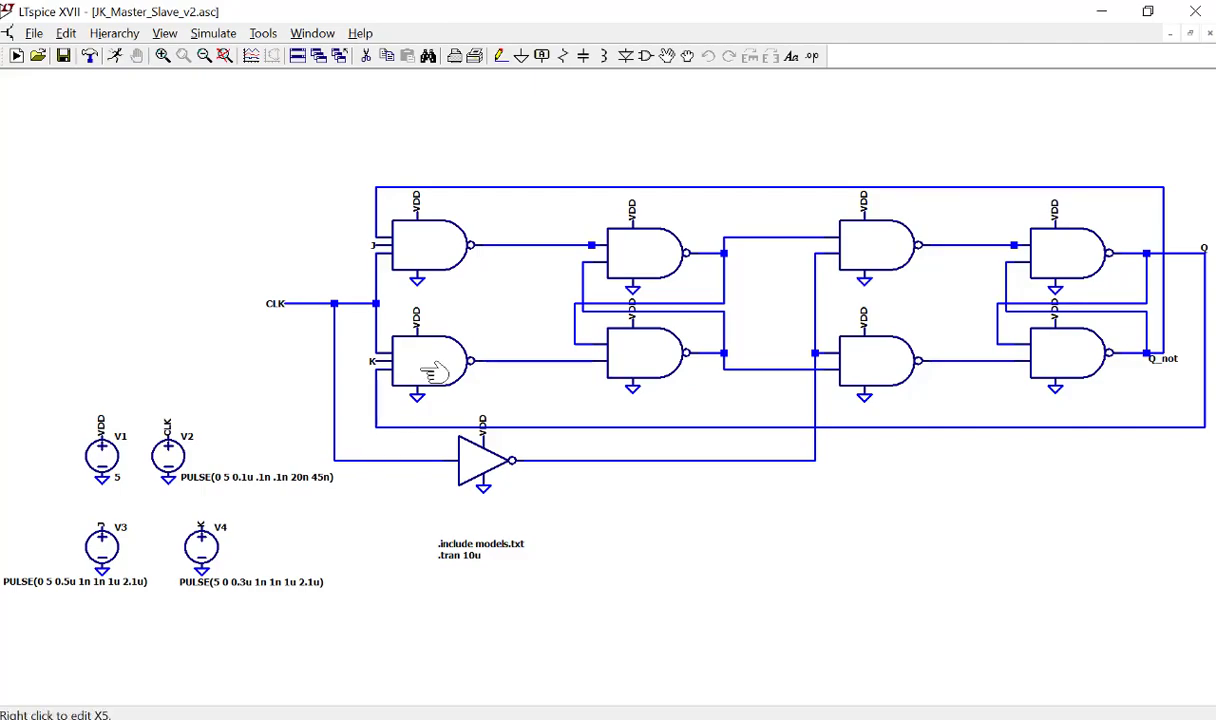
- Open the transistor-level schematic of the 3-input NAND gate on the J input, examine it, and close it
{"action": "right_click", "coordinate": [426, 240]}
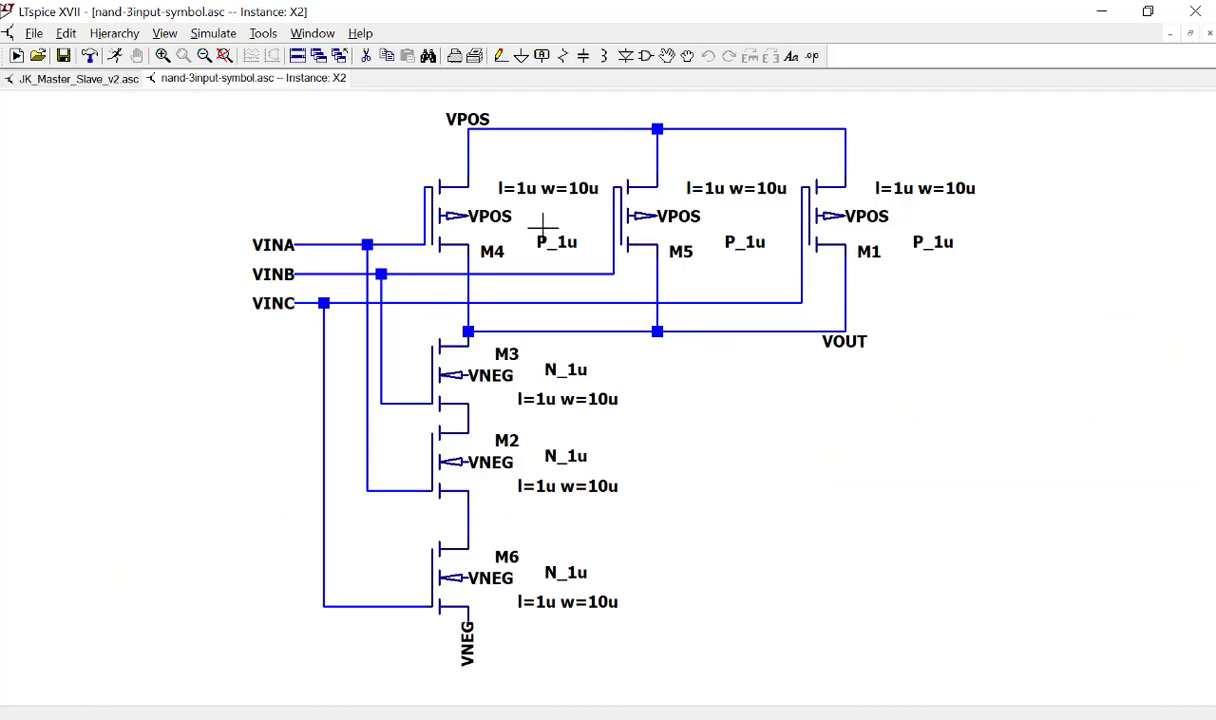
{"action": "right_click", "coordinate": [298, 87]}
{"action": "left_click", "coordinate": [330, 120]}
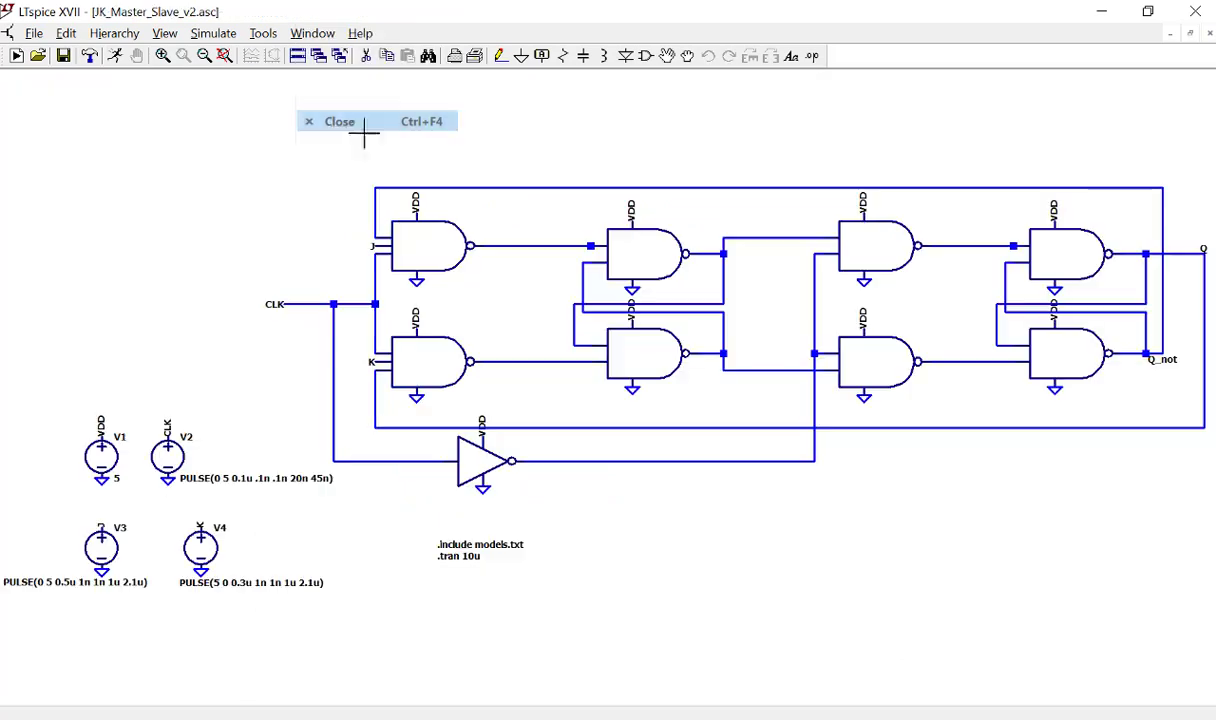
- Run the 10 µs transient simulation of the JK_Master_Slave_v2 schematic
{"action": "left_click", "coordinate": [120, 60]}
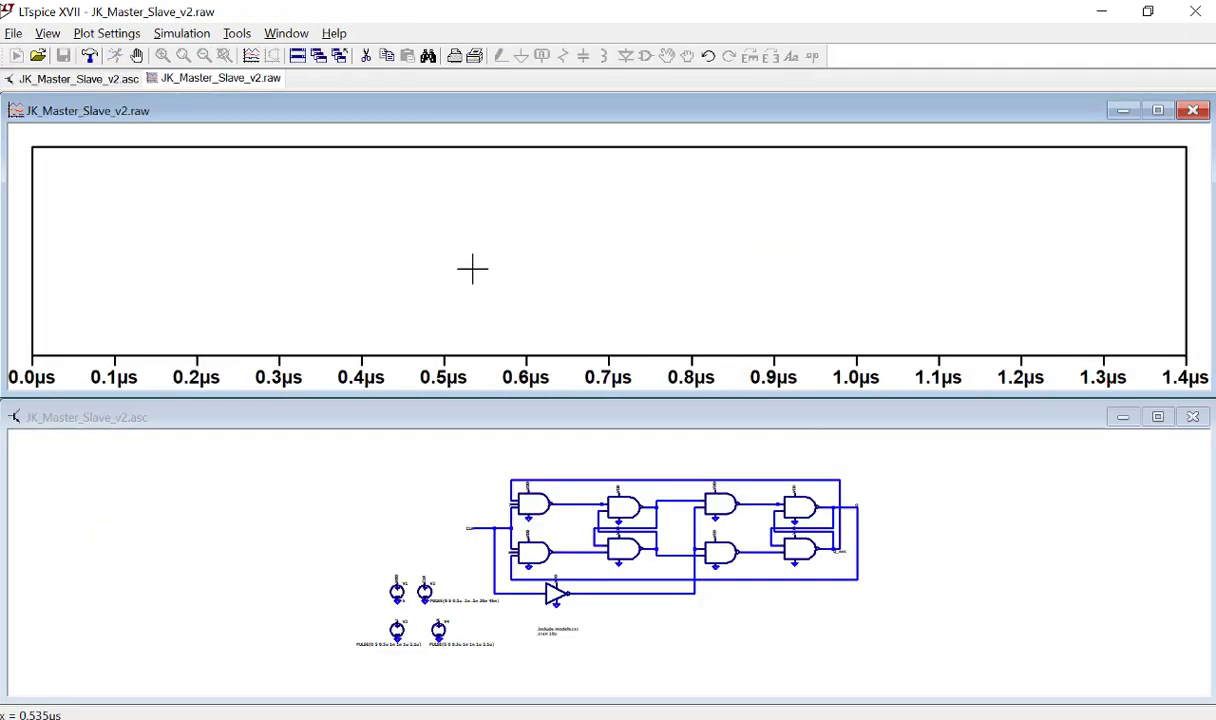
{"action": "right_click", "coordinate": [472, 269]}
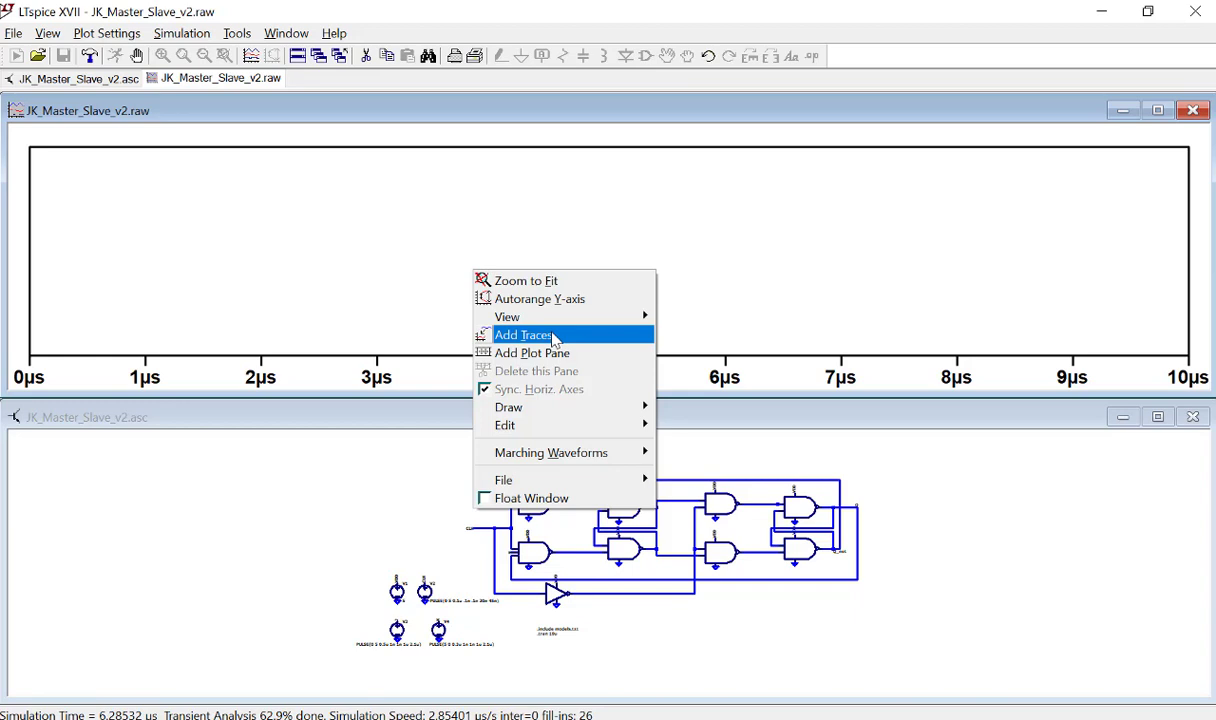
{"action": "left_click", "coordinate": [560, 335]}
{"action": "left_click", "coordinate": [822, 170]}
- Add four more plot panes to the JK_Master_Slave_v2 waveform window, making five stacked panes
{"action": "right_click", "coordinate": [617, 228]}
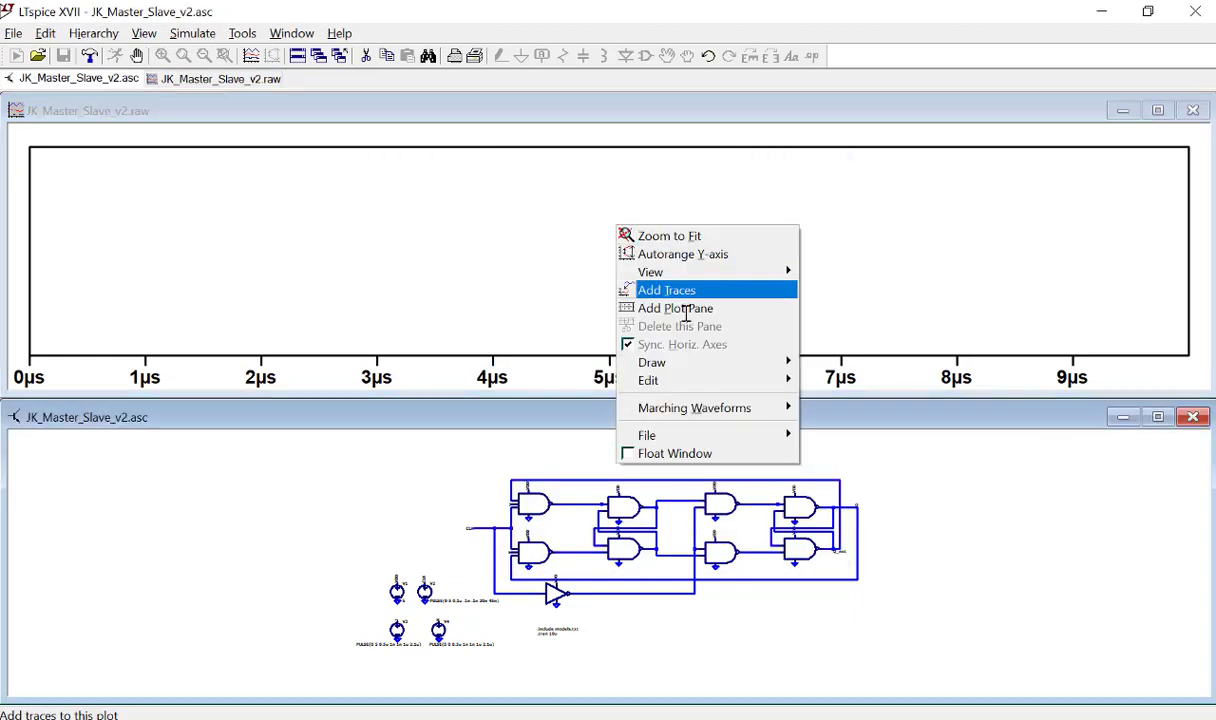
{"action": "left_click", "coordinate": [697, 309]}
{"action": "right_click", "coordinate": [631, 290]}
{"action": "left_click", "coordinate": [670, 375]}
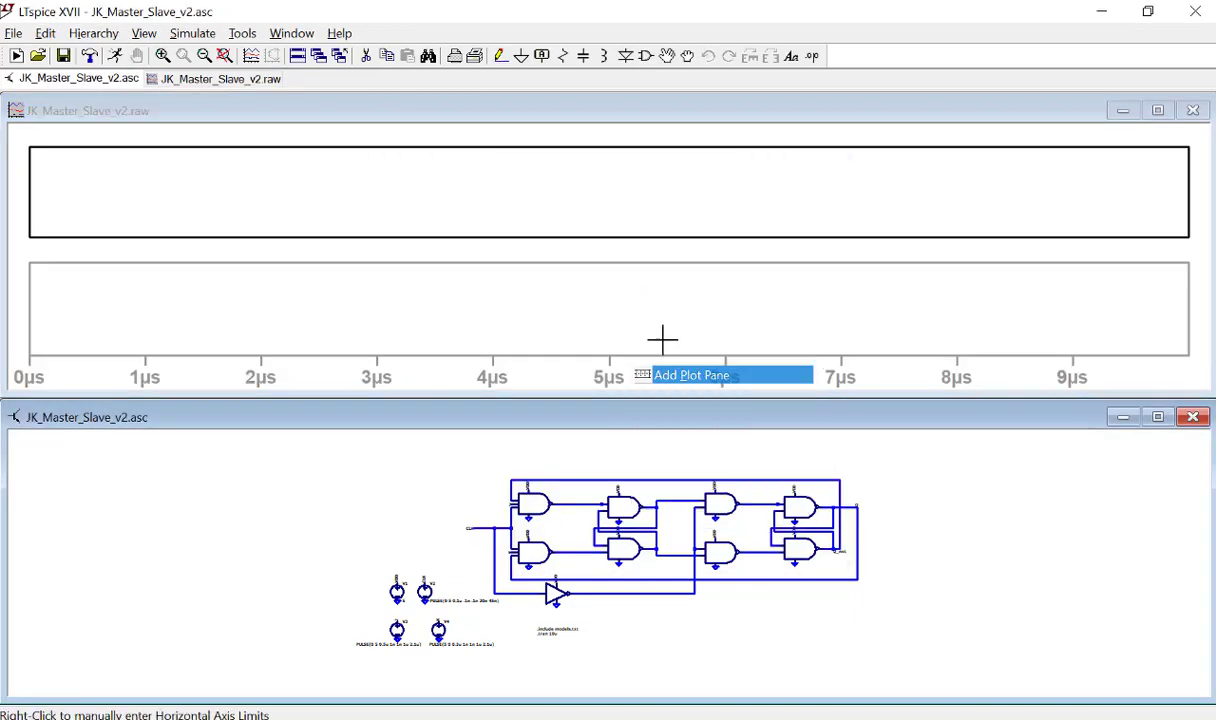
{"action": "right_click", "coordinate": [663, 345]}
{"action": "left_click", "coordinate": [718, 424]}
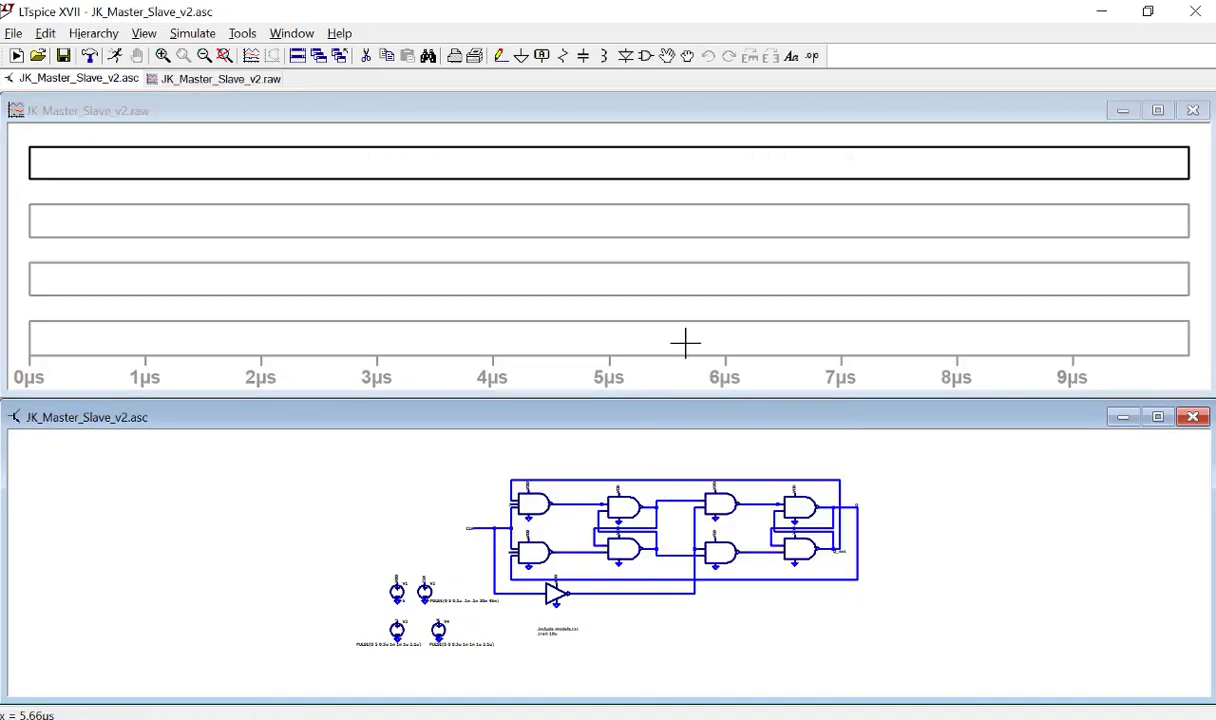
{"action": "right_click", "coordinate": [687, 343]}
{"action": "left_click", "coordinate": [722, 430]}
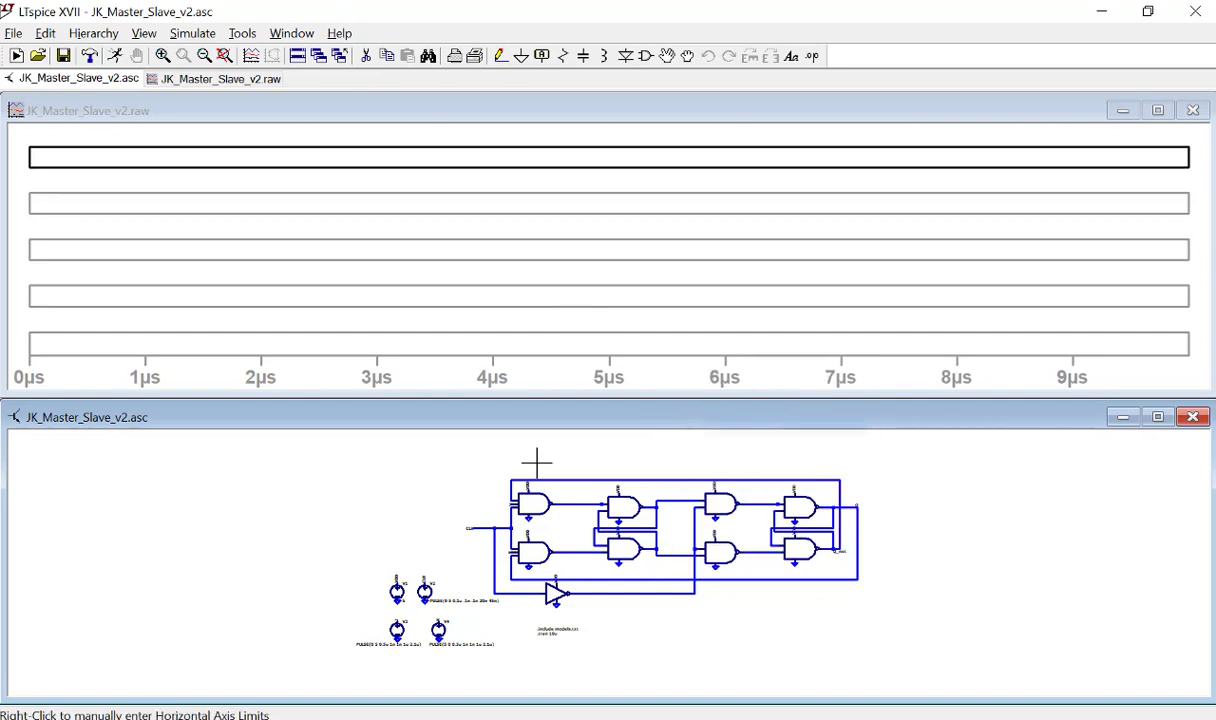
- Plot V(j), V(k) and V(clk) from the schematic, one each in the first three panes
{"action": "left_click", "coordinate": [500, 190]}
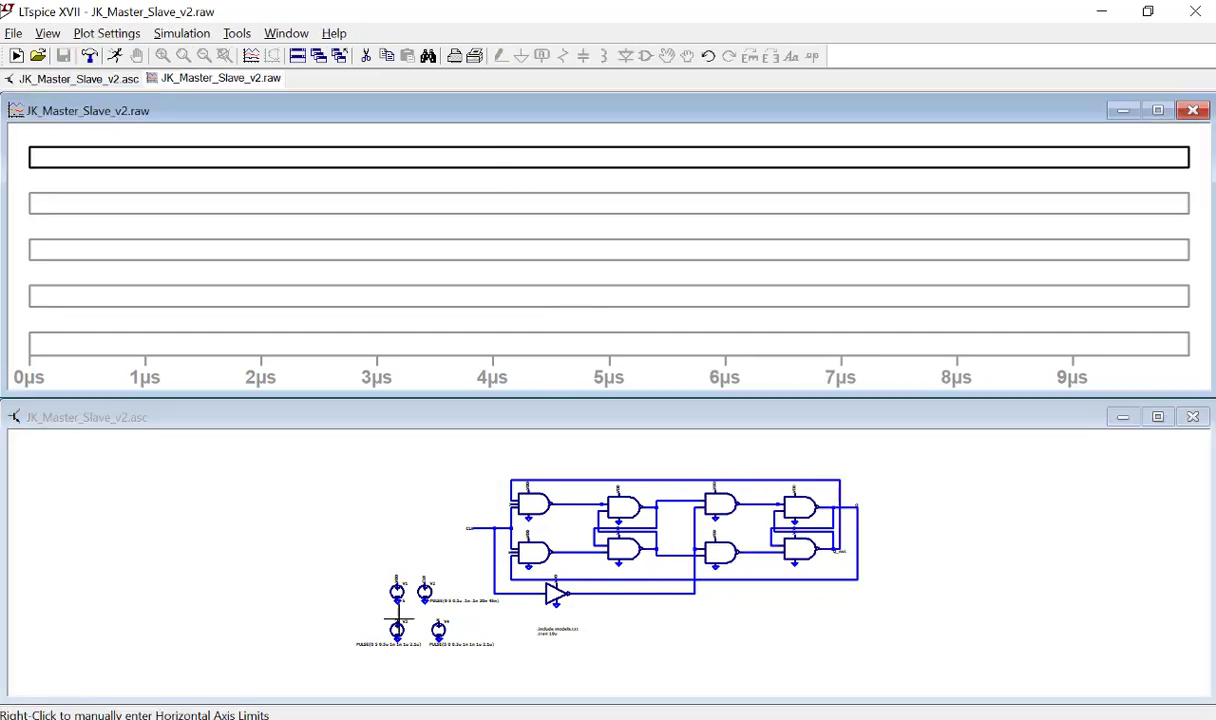
{"action": "left_click", "coordinate": [436, 566]}
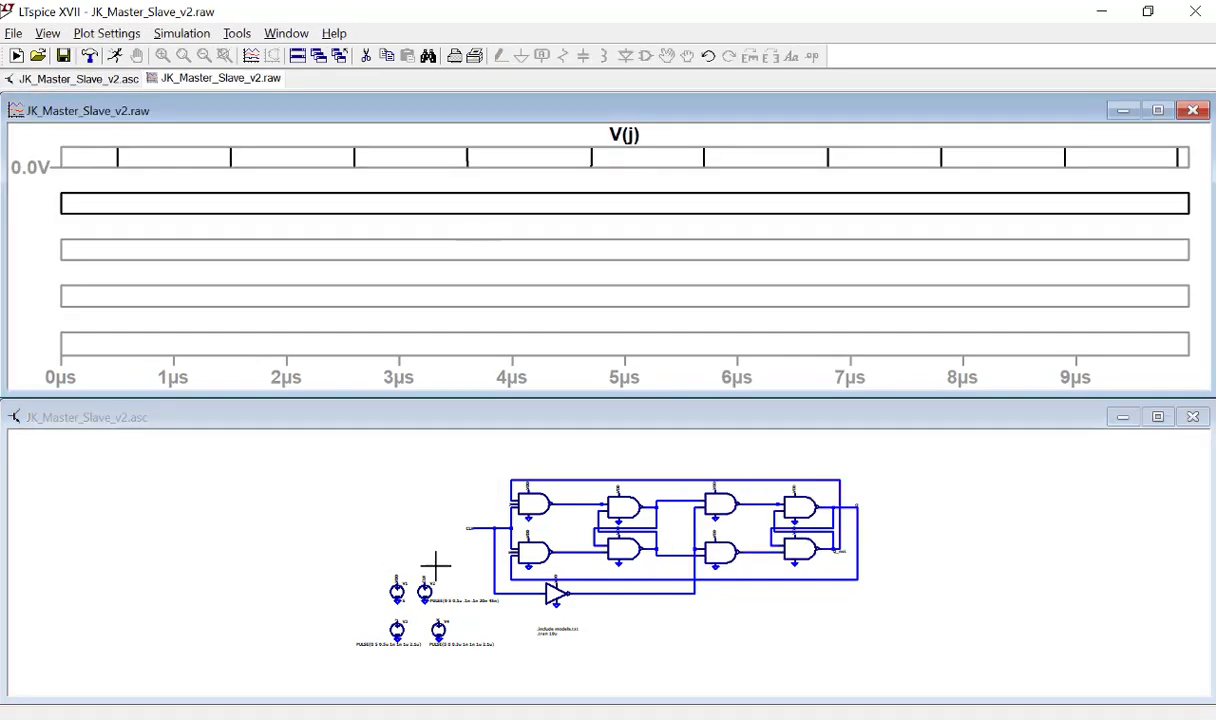
{"action": "left_click", "coordinate": [450, 610]}
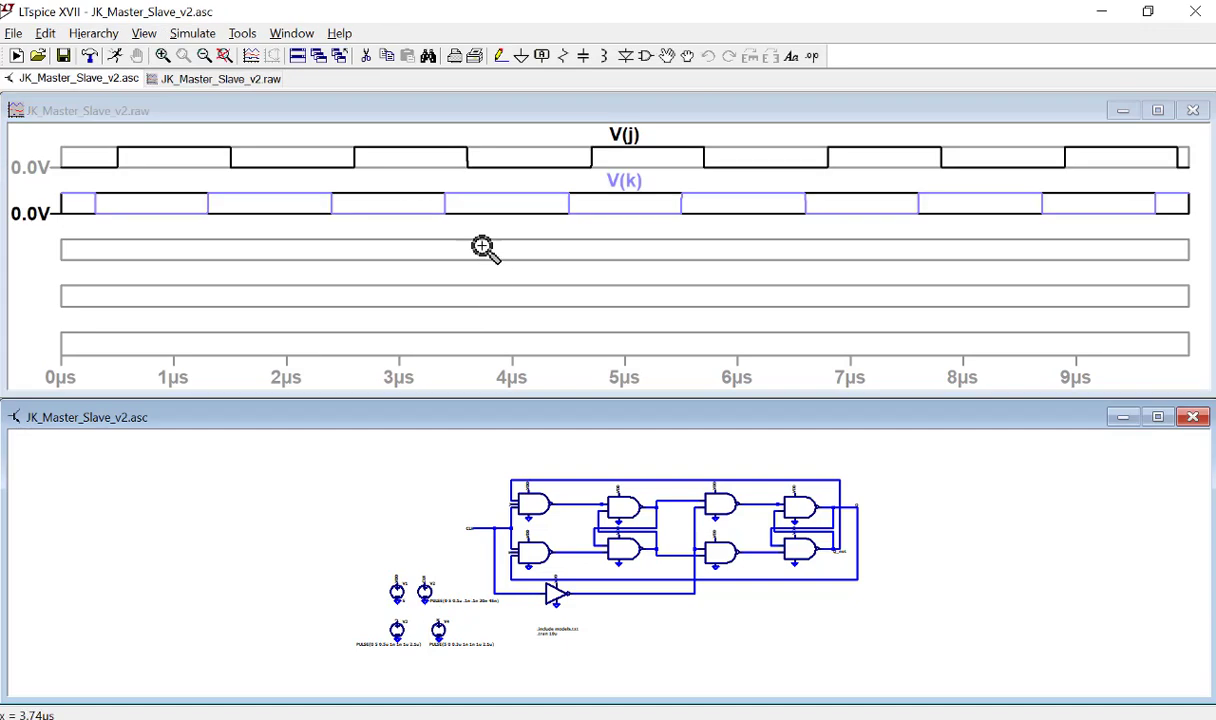
{"action": "left_click", "coordinate": [495, 248]}
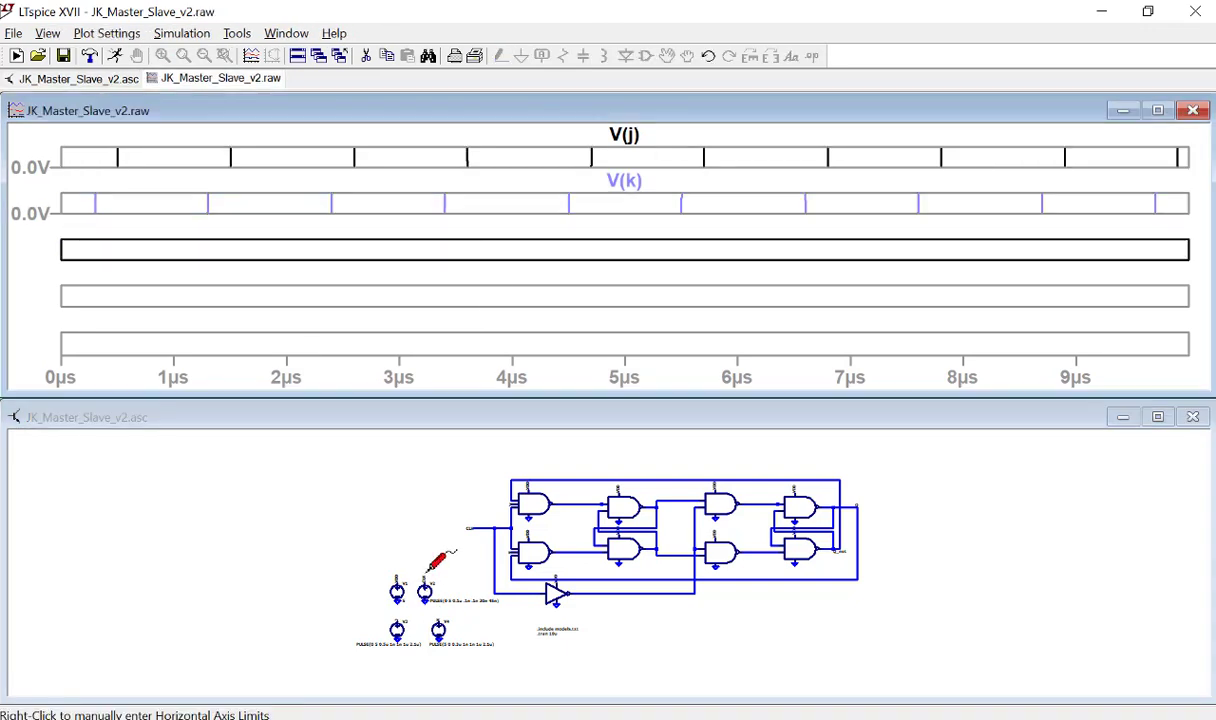
{"action": "left_click", "coordinate": [424, 574]}
- Plot V(q) in the fourth pane and V(q_not) in the fifth pane
{"action": "left_click", "coordinate": [448, 272]}
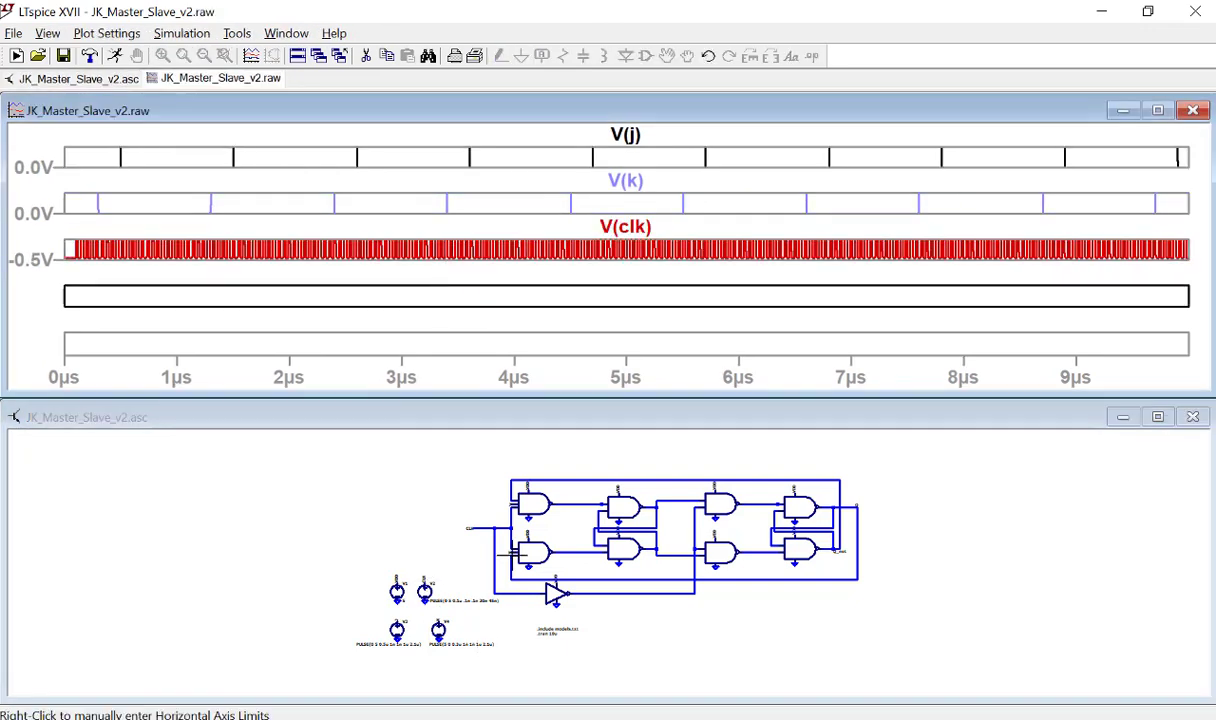
{"action": "left_click", "coordinate": [857, 510]}
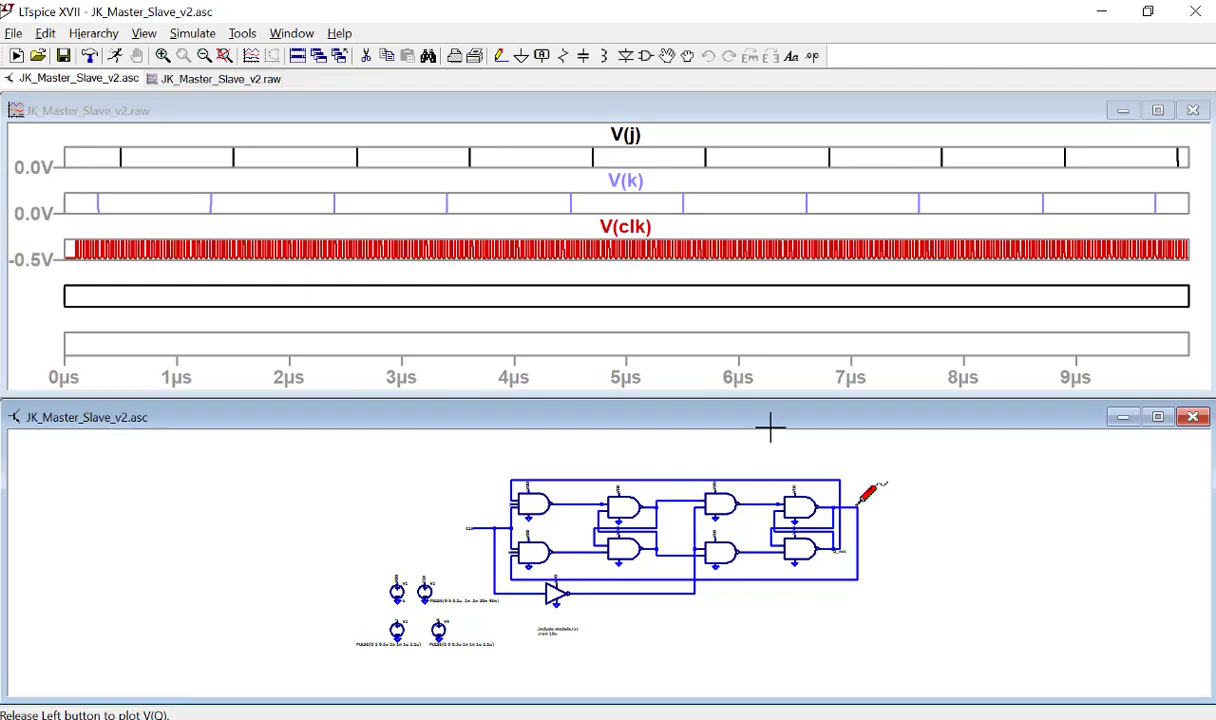
{"action": "left_click", "coordinate": [623, 342]}
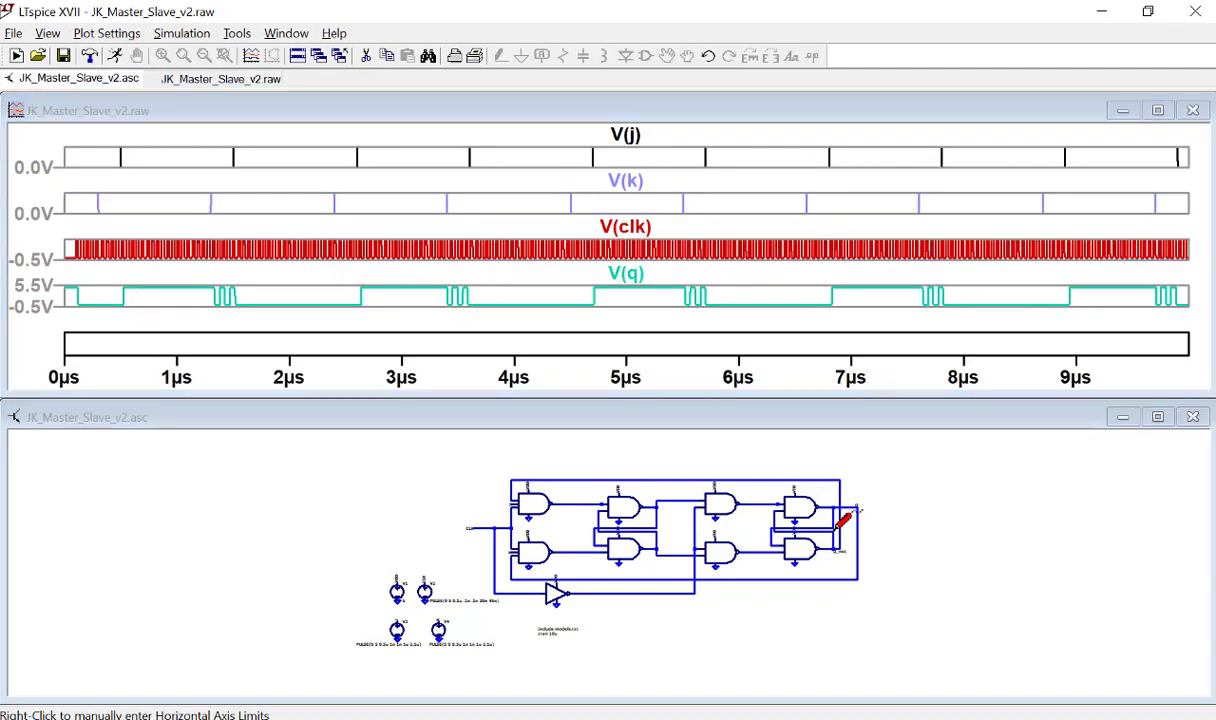
{"action": "left_click", "coordinate": [838, 550]}
- Enlarge the waveform window over most of the workspace and delete the V(q_not) trace
{"action": "left_click_drag", "start_coordinate": [603, 397], "coordinate": [592, 645]}
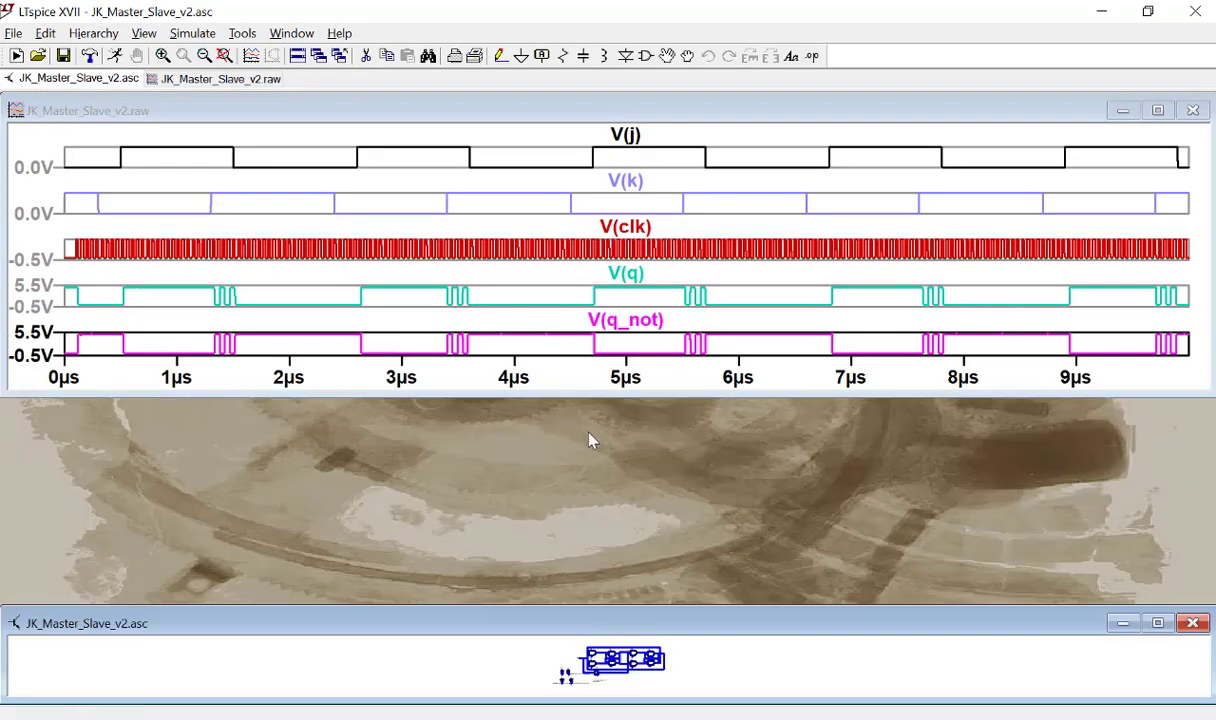
{"action": "left_click_drag", "start_coordinate": [590, 395], "coordinate": [592, 632]}
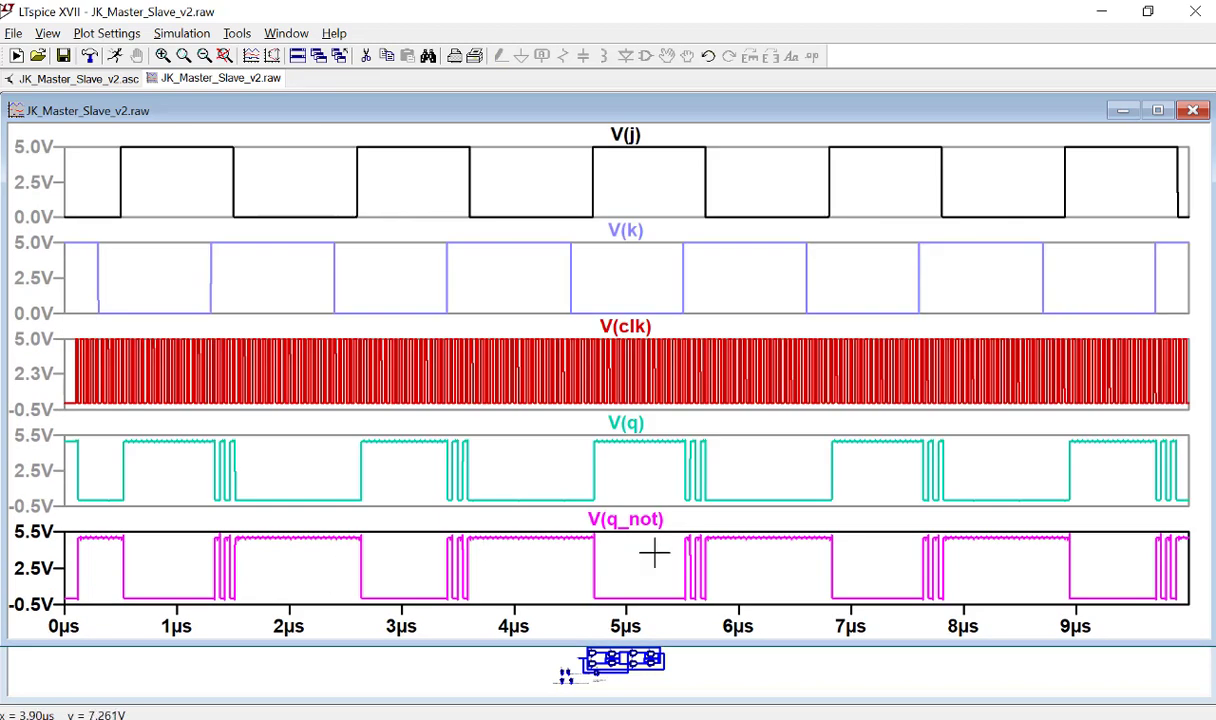
{"action": "left_click", "coordinate": [650, 524]}
{"action": "key", "text": "Delete"}
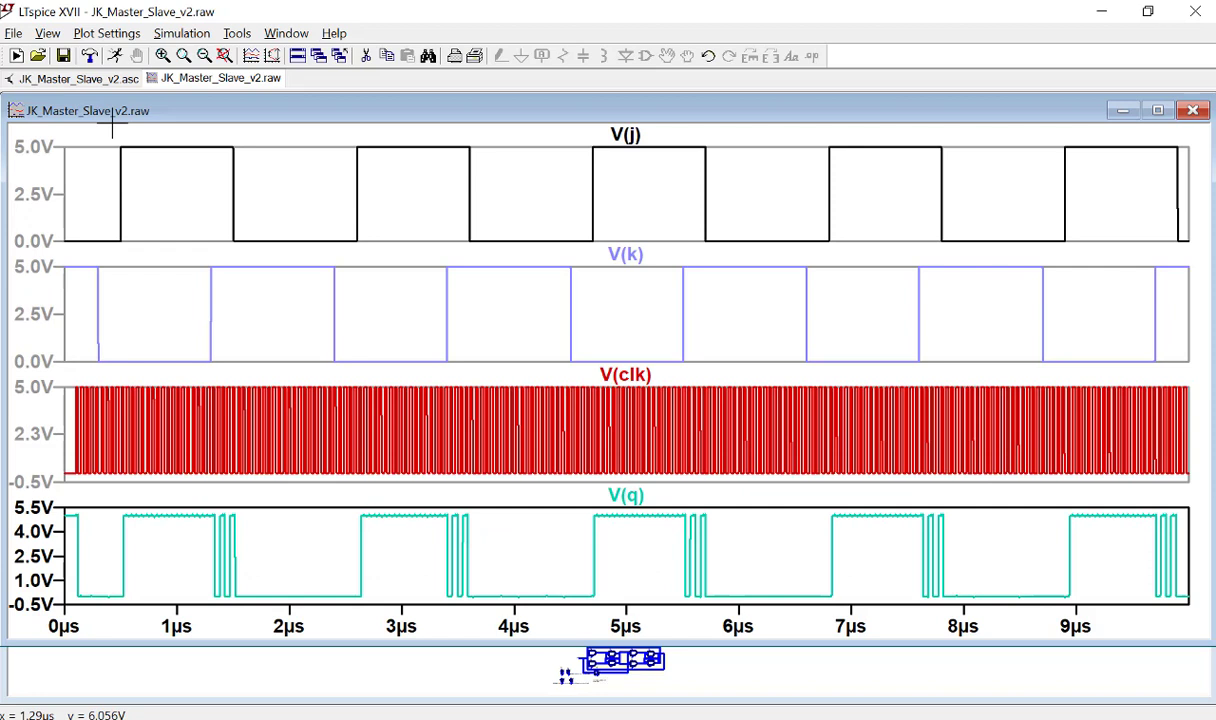
- Attach a cursor to V(j) and place it on the first clock rising edge at about 100 ns, then on Q's first falling edge at about 120 ns
{"action": "left_click", "coordinate": [162, 55]}
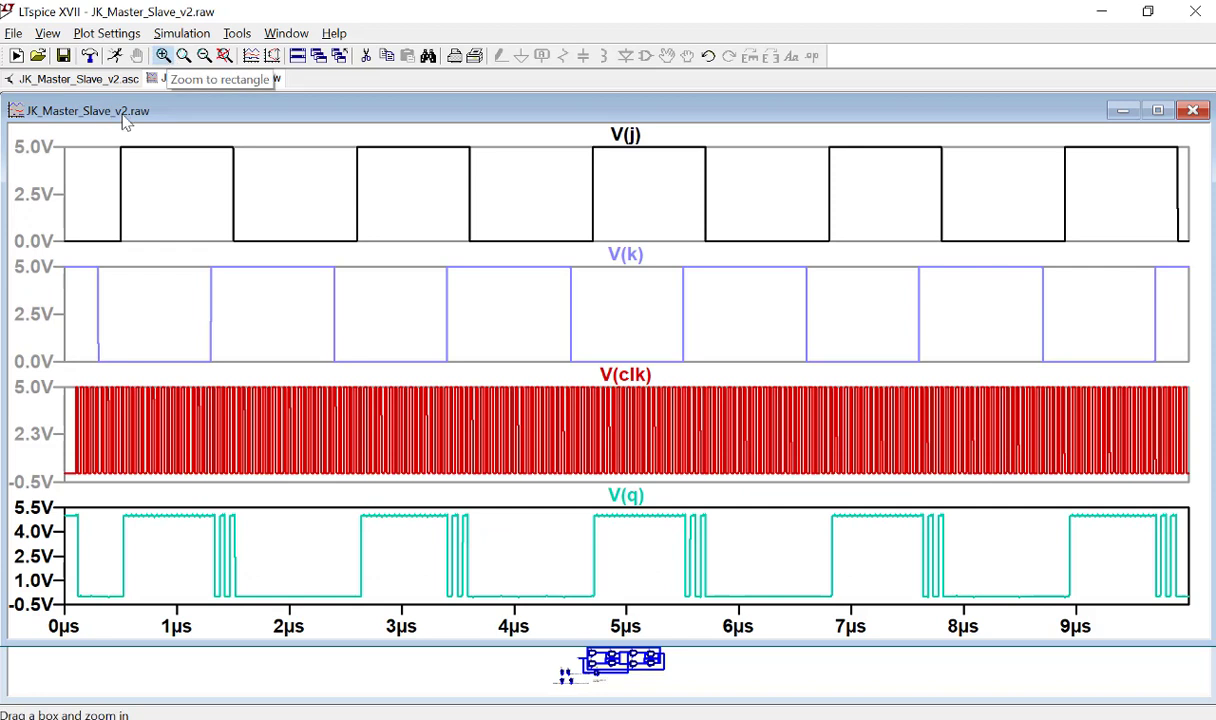
{"action": "left_click_drag", "start_coordinate": [22, 133], "coordinate": [262, 605]}
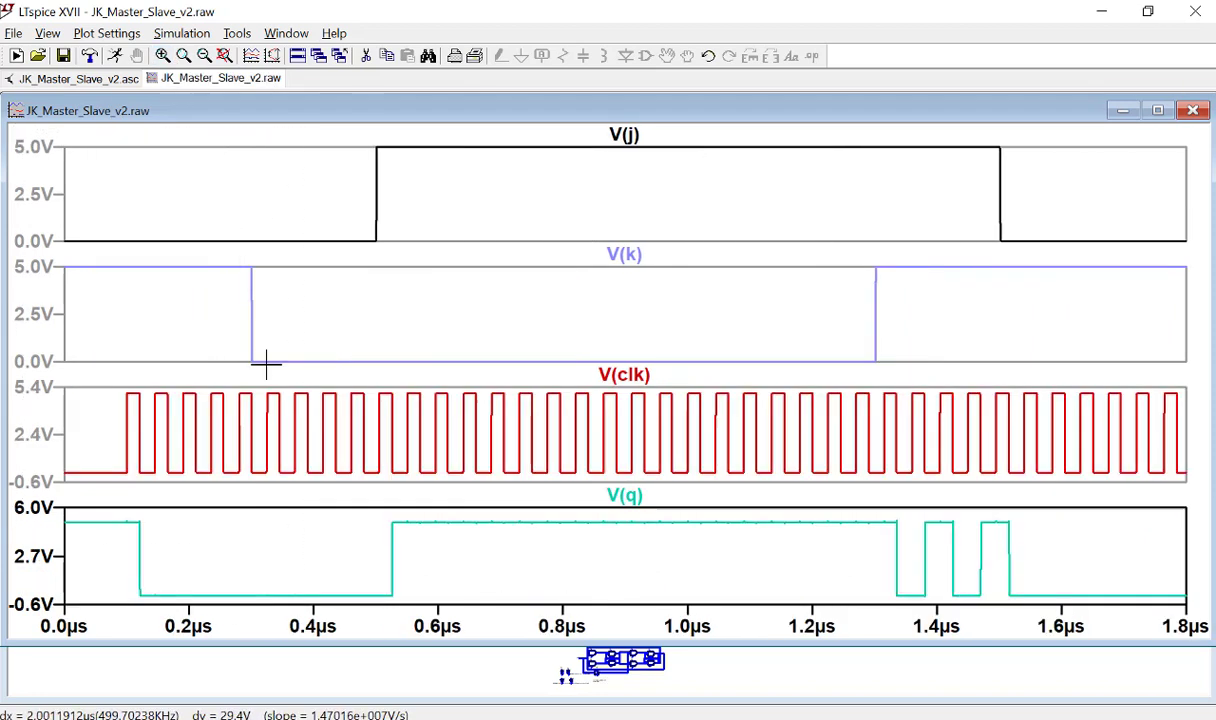
{"action": "left_click", "coordinate": [624, 134]}
{"action": "left_click_drag", "start_coordinate": [625, 191], "coordinate": [126, 235]}
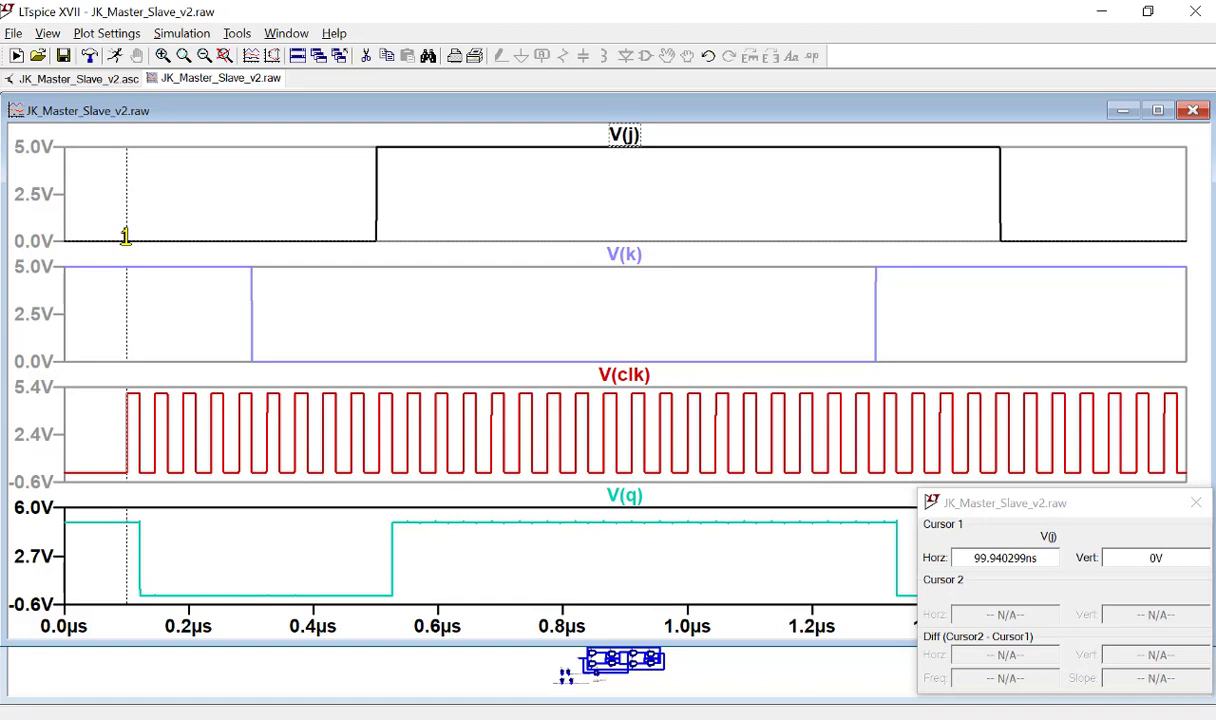
{"action": "left_click_drag", "start_coordinate": [127, 235], "coordinate": [138, 235]}
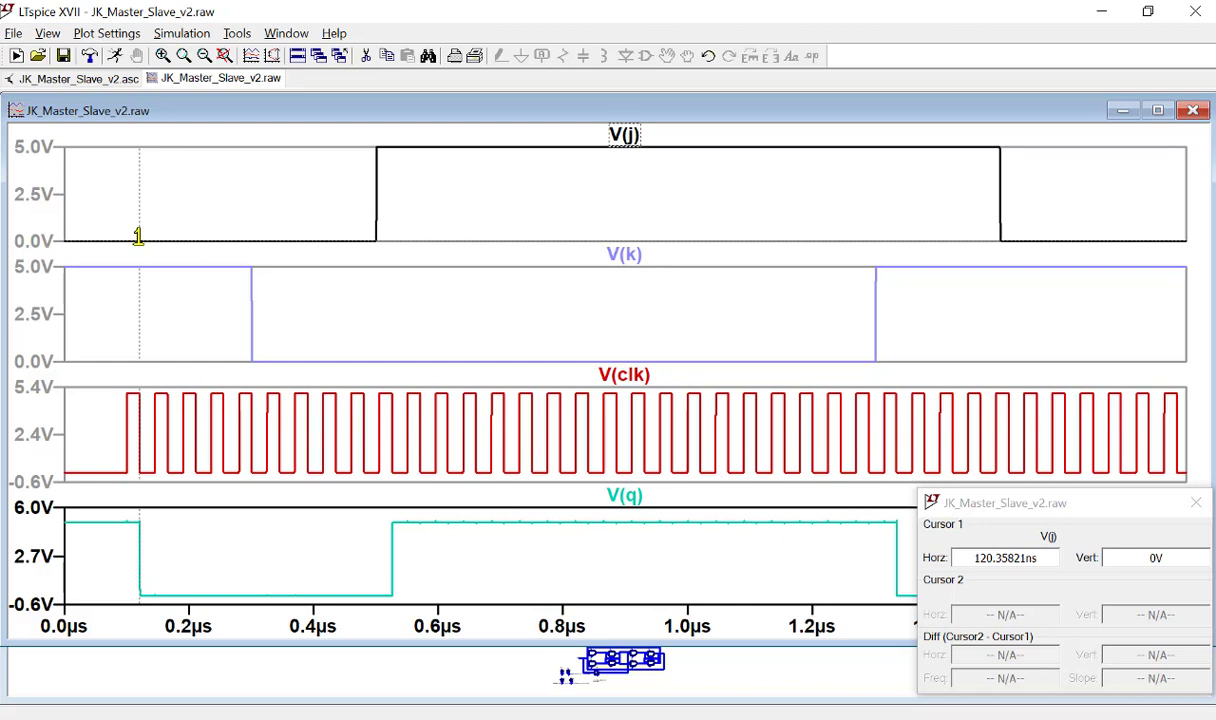
- Move the V(j) cursor through about 212 ns, 326 ns and J's rising edge at 504 ns to Q's rising edge at about 530 ns
{"action": "left_click_drag", "start_coordinate": [131, 234], "coordinate": [195, 239]}
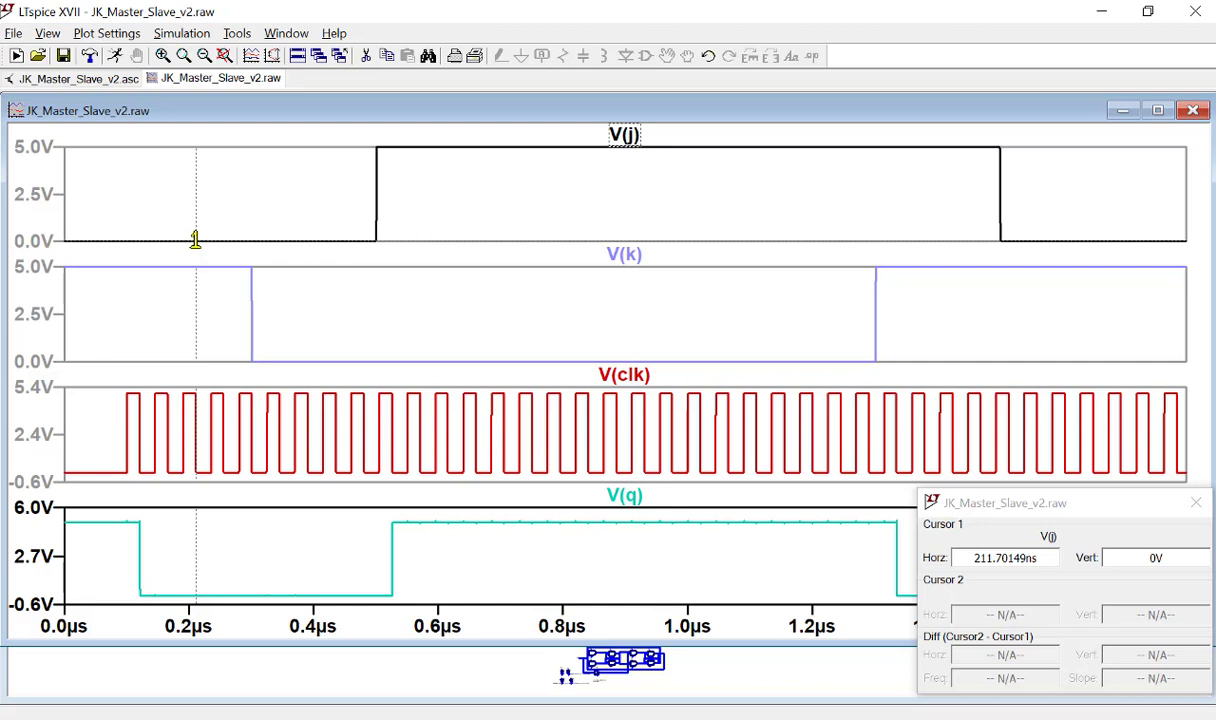
{"action": "mouse_move", "coordinate": [195, 239]}
{"action": "left_mouse_down"}
{"action": "mouse_move", "coordinate": [222, 210]}
{"action": "mouse_move", "coordinate": [266, 216]}
{"action": "left_mouse_up"}
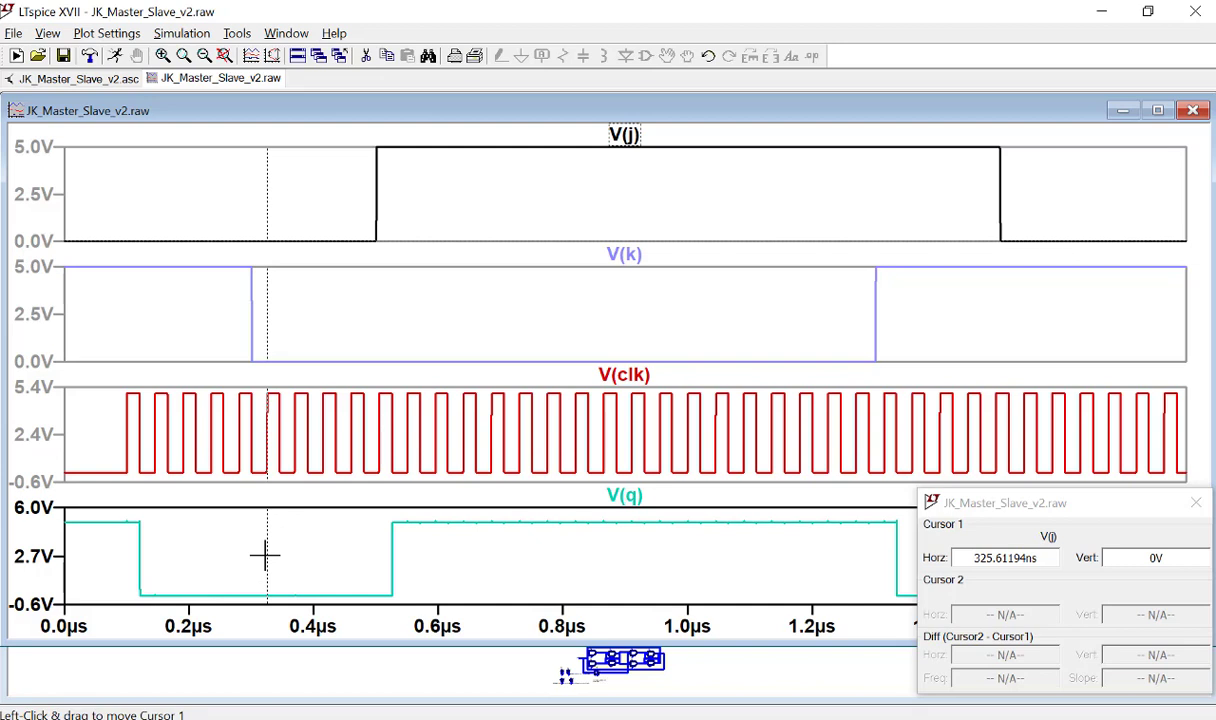
{"action": "left_click_drag", "start_coordinate": [264, 556], "coordinate": [377, 561]}
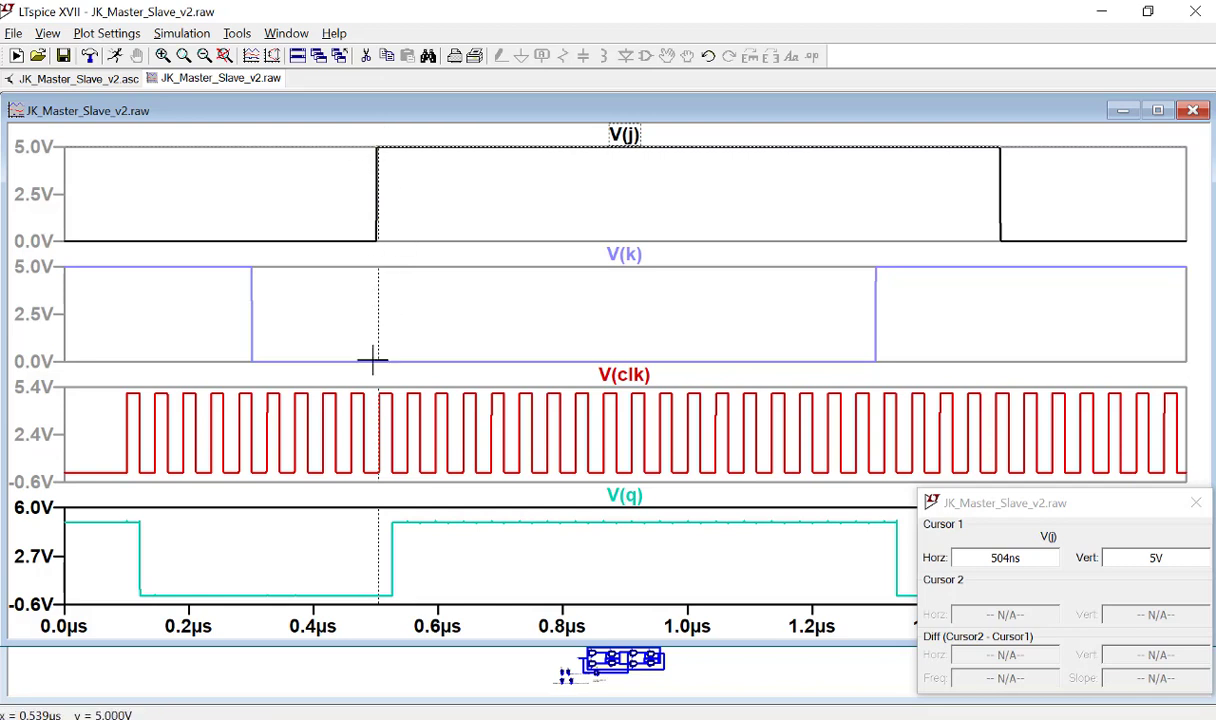
{"action": "left_click_drag", "start_coordinate": [379, 343], "coordinate": [391, 347]}
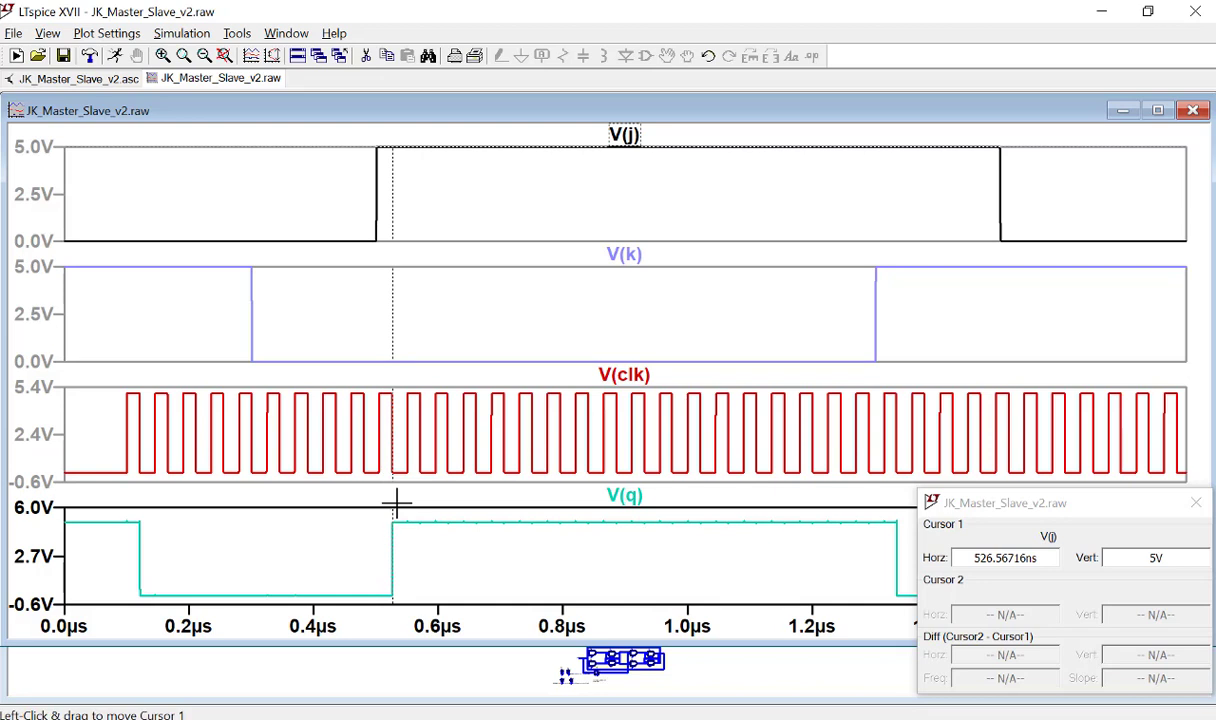
{"action": "left_click_drag", "start_coordinate": [393, 347], "coordinate": [394, 347]}
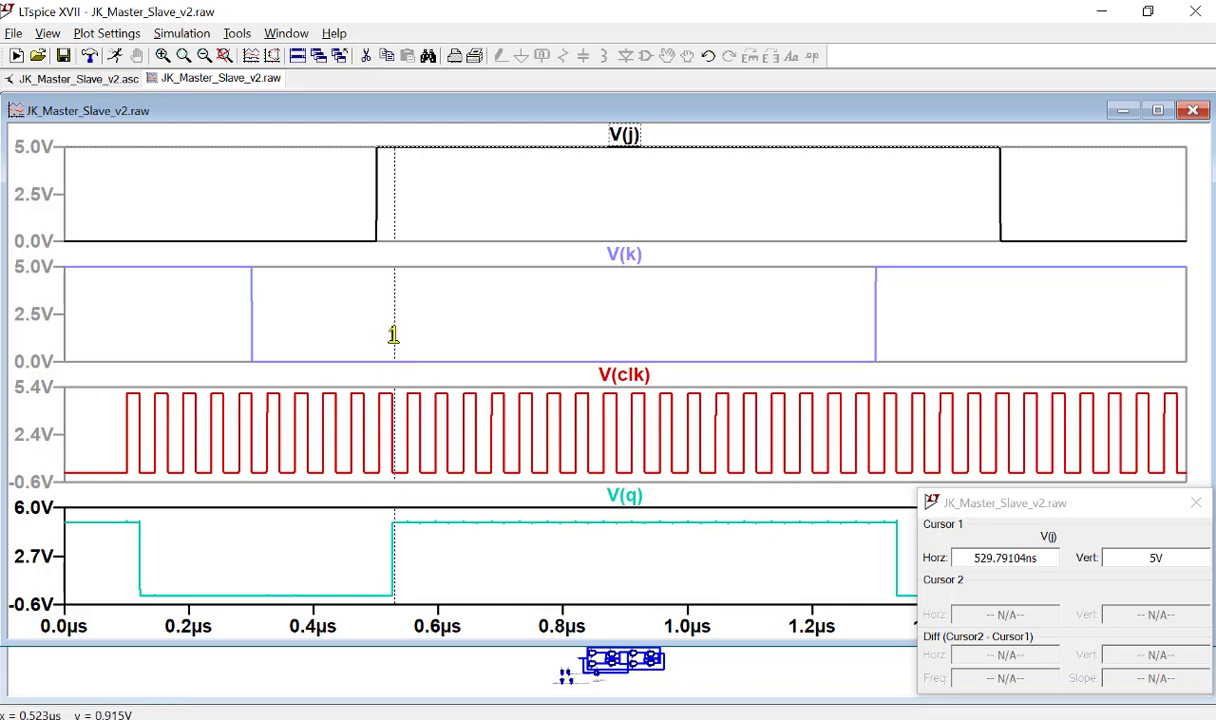
- Move the cursor to about 1.315 µs, shift its readout clear of the Q transitions, and step through Q's toggles to about 1.425 µs
{"action": "left_click_drag", "start_coordinate": [394, 332], "coordinate": [878, 328]}
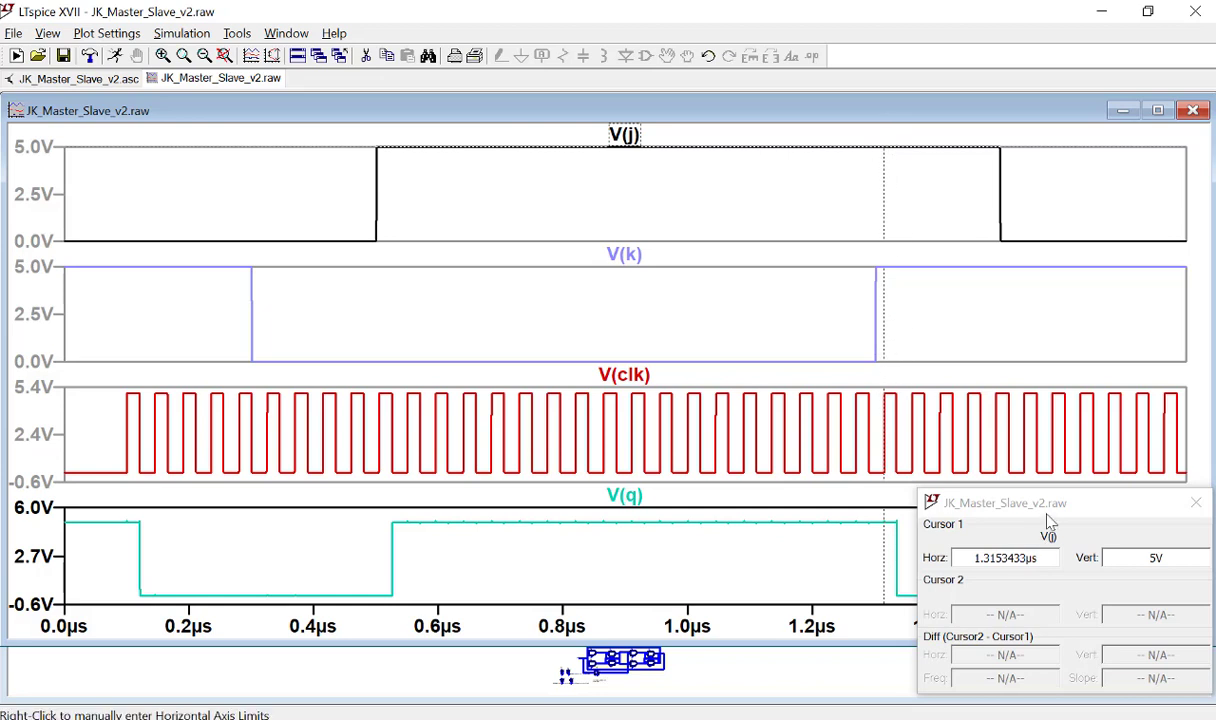
{"action": "left_click_drag", "start_coordinate": [980, 503], "coordinate": [314, 438]}
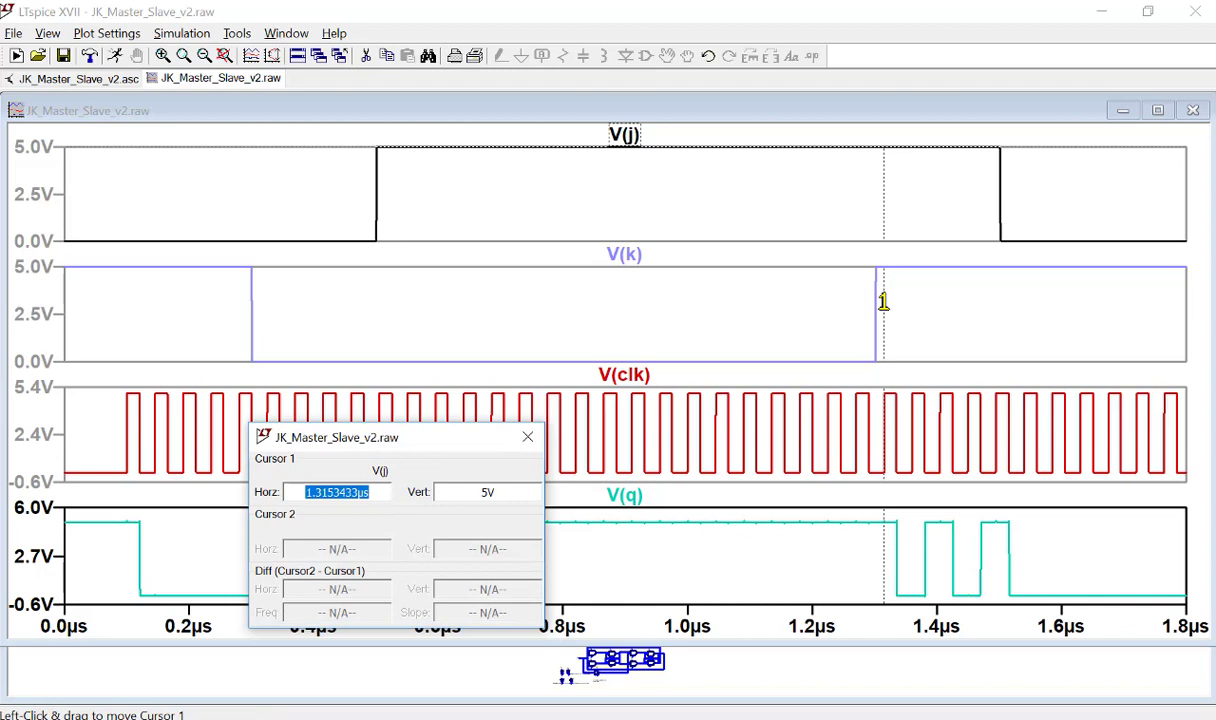
{"action": "left_click", "coordinate": [883, 301]}
{"action": "left_click_drag", "start_coordinate": [884, 301], "coordinate": [894, 301]}
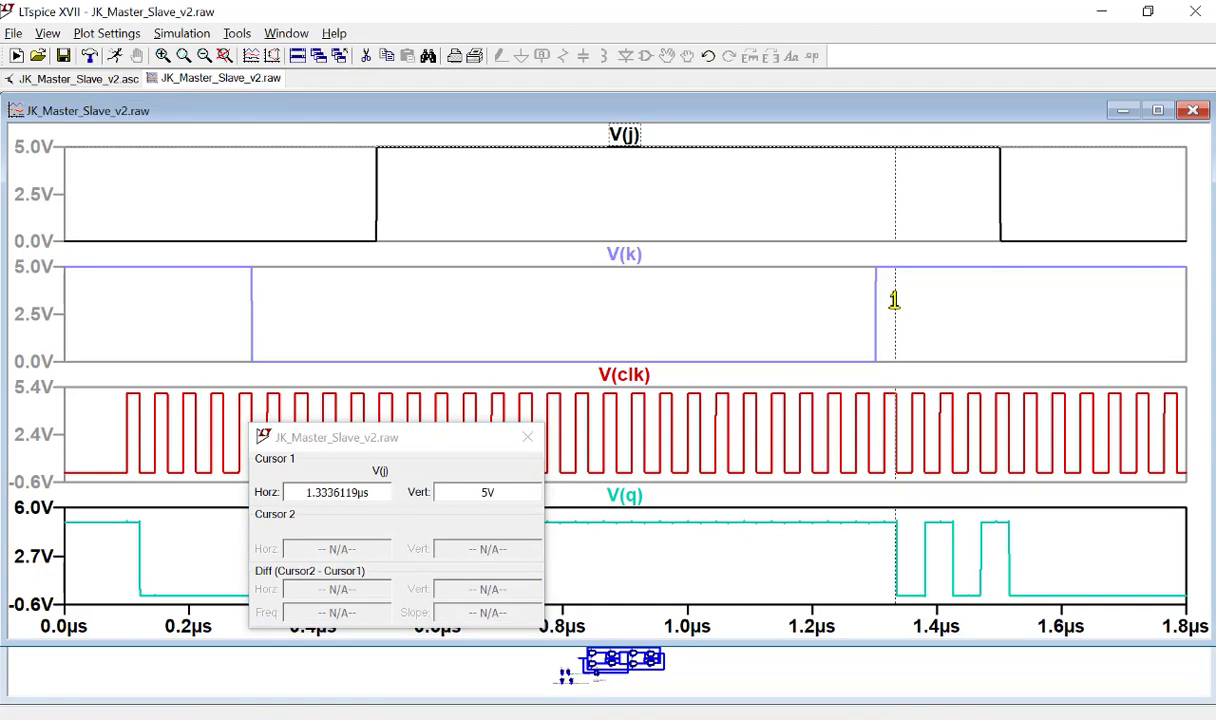
{"action": "left_click_drag", "start_coordinate": [894, 301], "coordinate": [922, 301]}
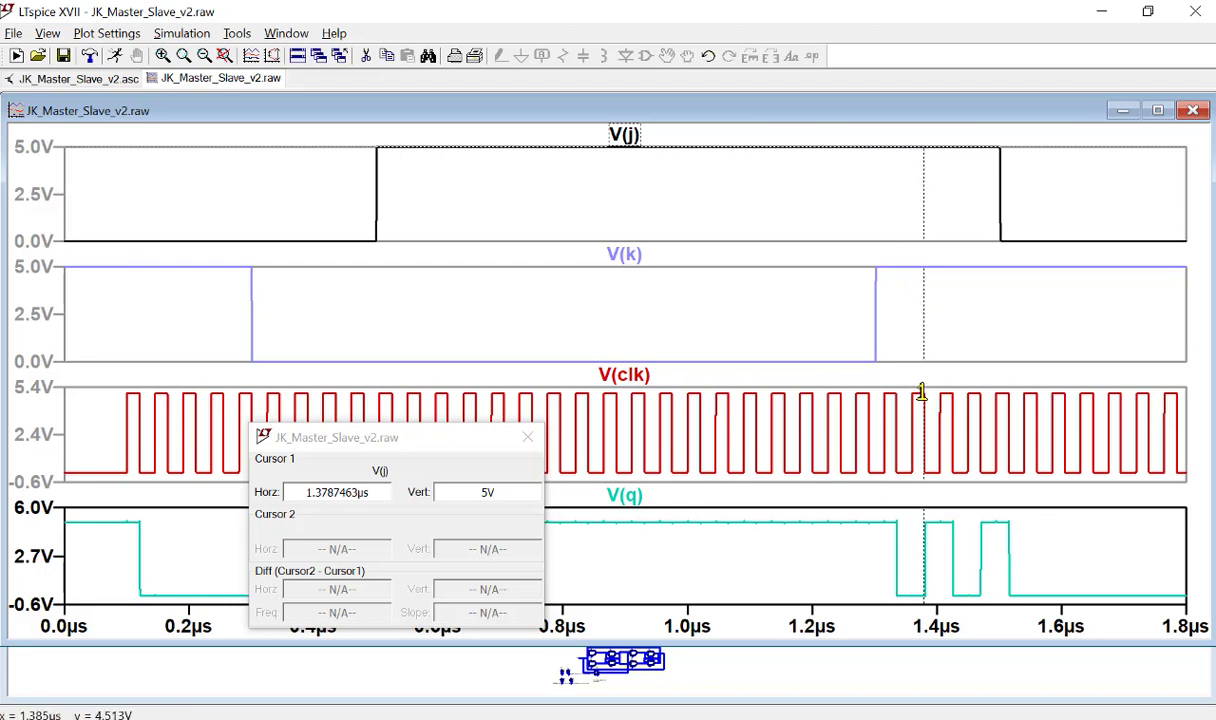
{"action": "left_click_drag", "start_coordinate": [922, 340], "coordinate": [951, 347]}
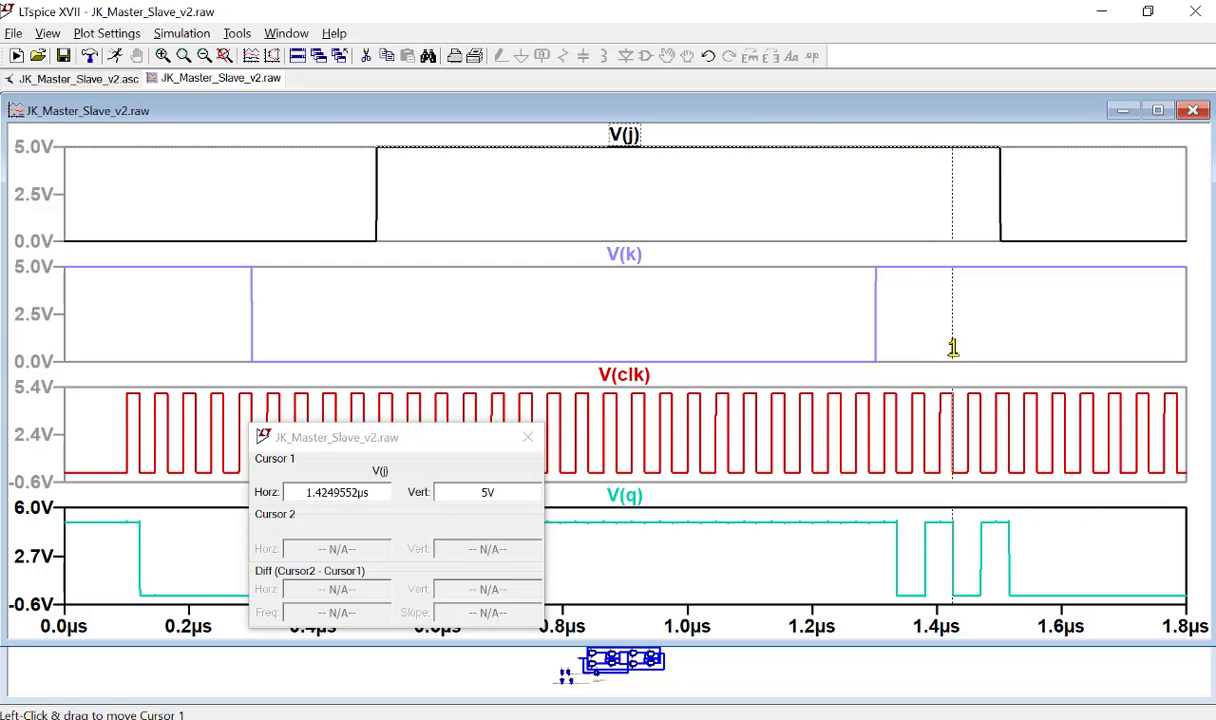
- Move the cursor past J's falling edge to about 1.541 µs and 1.637 µs, and remove the cursor
{"action": "left_click_drag", "start_coordinate": [955, 347], "coordinate": [1024, 349]}
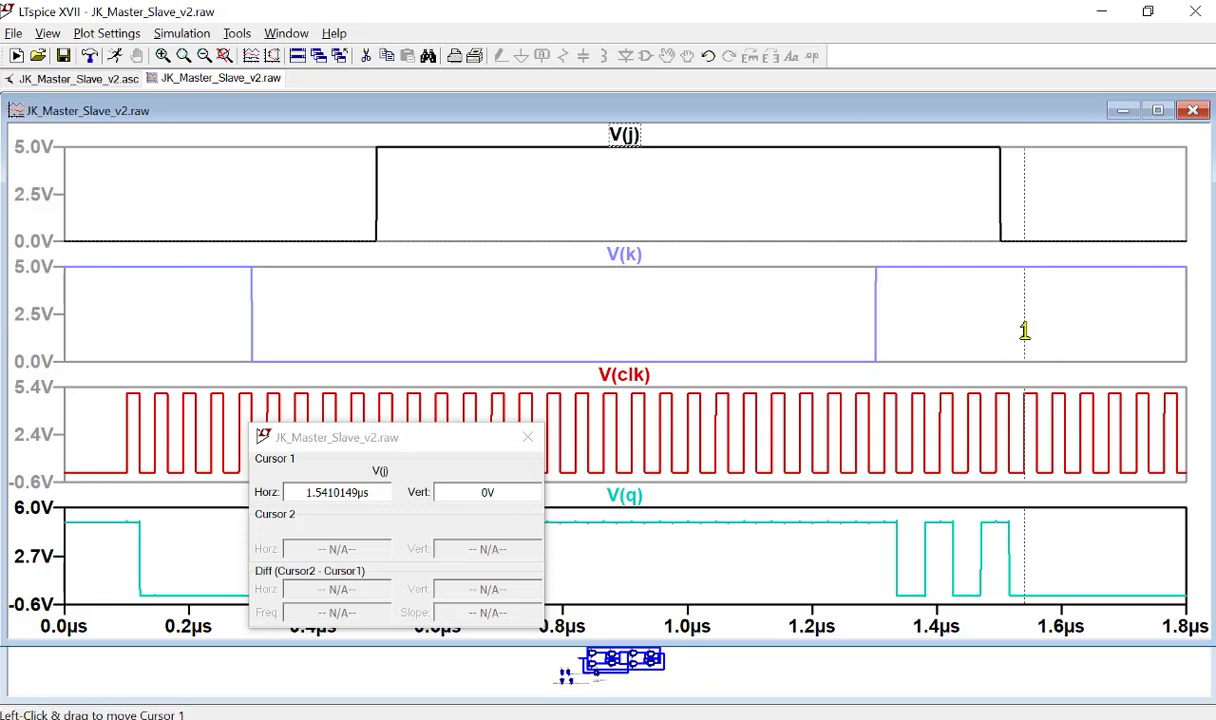
{"action": "left_click_drag", "start_coordinate": [1030, 333], "coordinate": [1084, 331]}
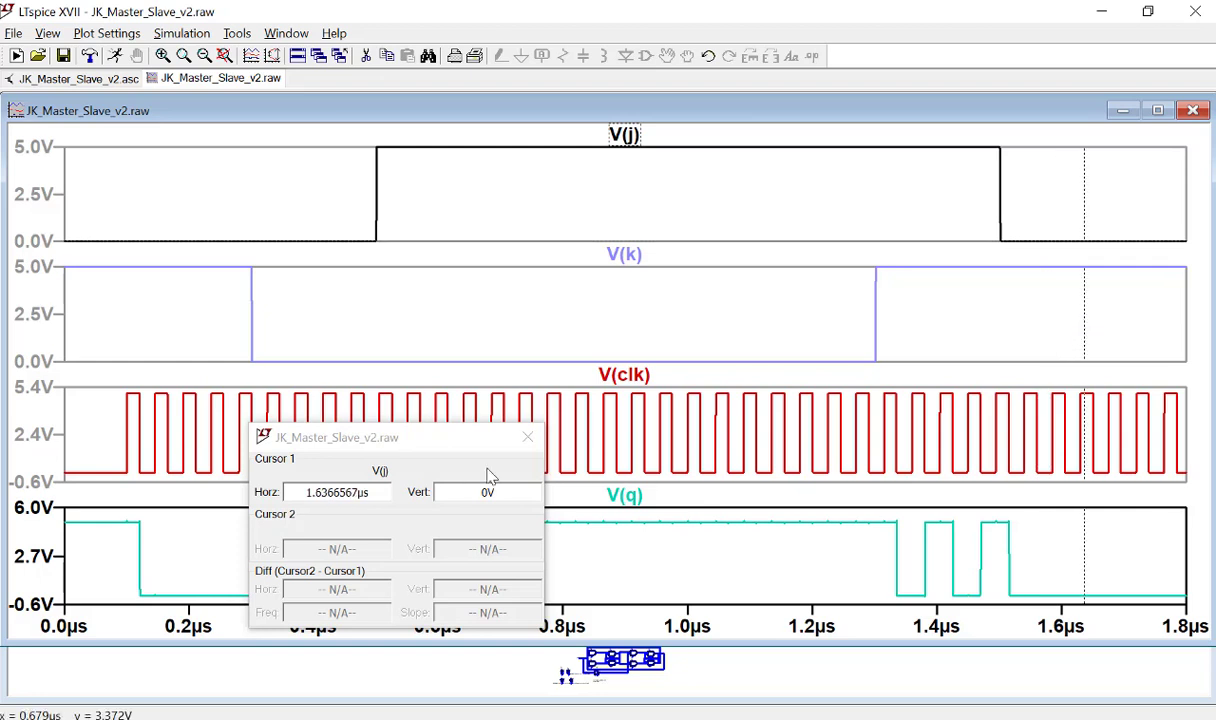
{"action": "left_click", "coordinate": [528, 437]}
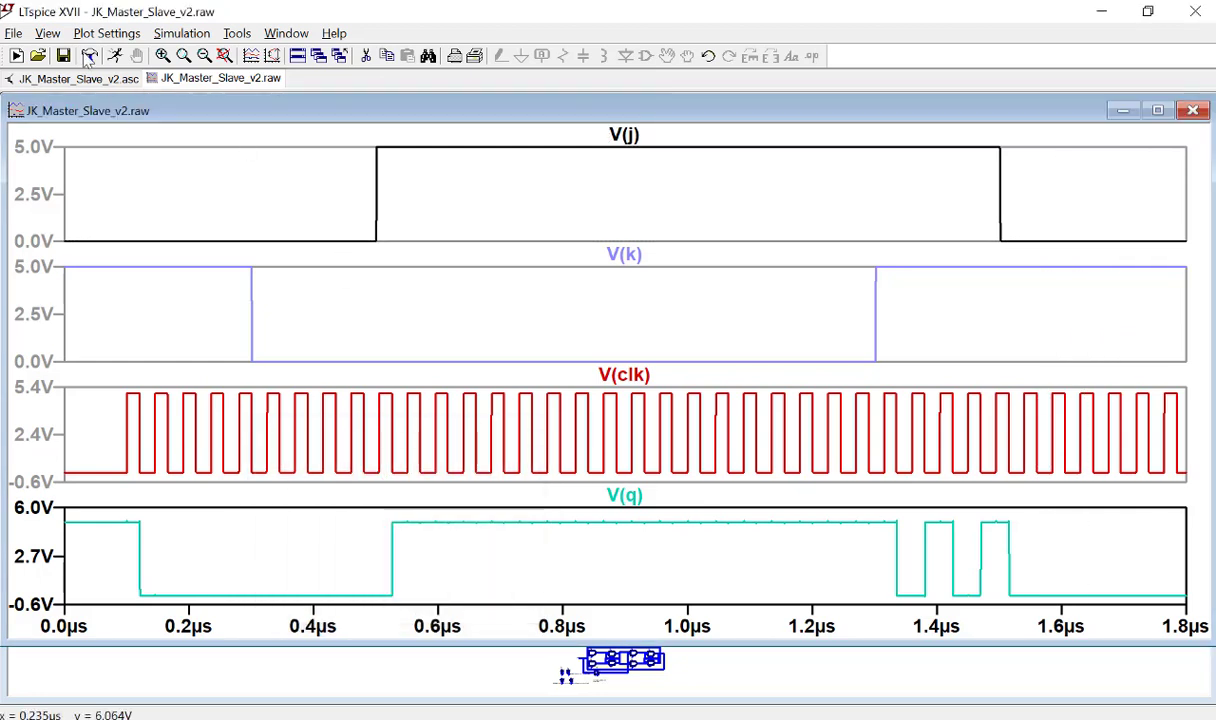